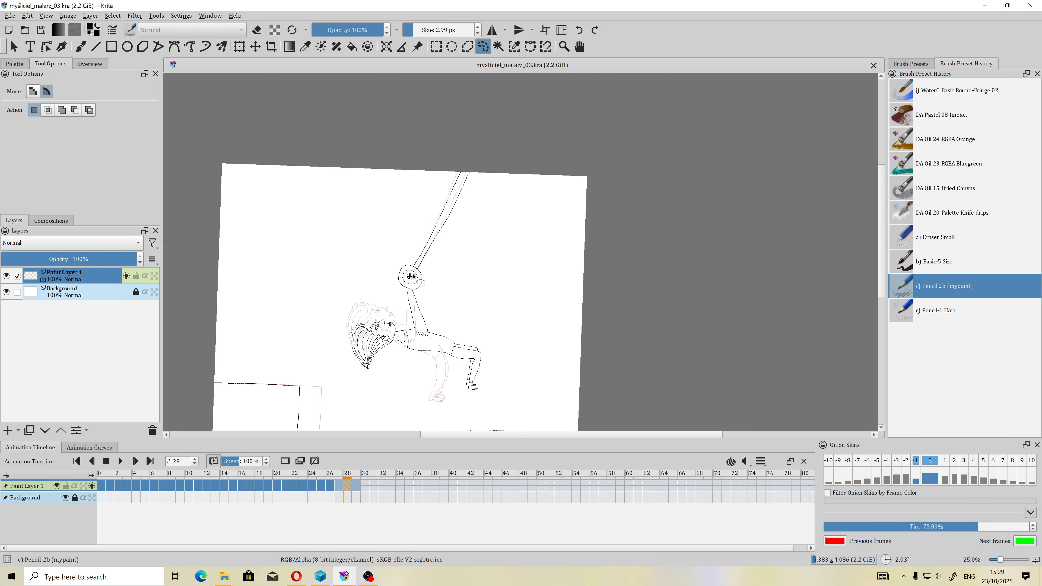
# Enclose the hanging figure, ring and rope on frame 29 with a freehand selection
pyautogui.scroll(1, 412, 276)
pyautogui.scroll(1, 412, 276)
pyautogui.scroll(-1, 412, 276)
pyautogui.moveTo(453, 312); pyautogui.dragTo(430, 248)
pyautogui.scroll(1, 444, 267)
pyautogui.scroll(-1, 386, 207)
pyautogui.moveTo(387, 207); pyautogui.dragTo(381, 255)
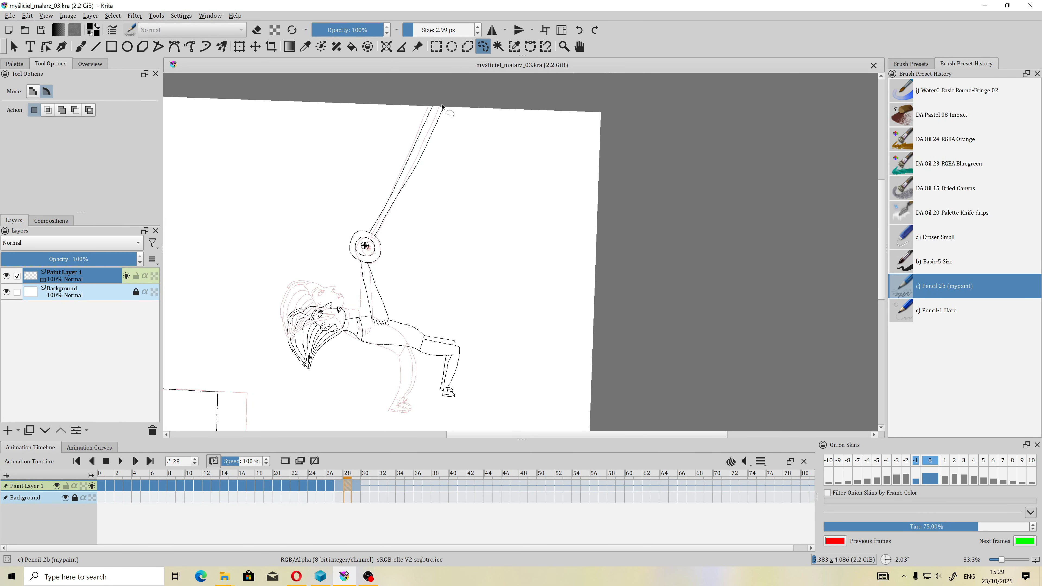
pyautogui.click(355, 486)
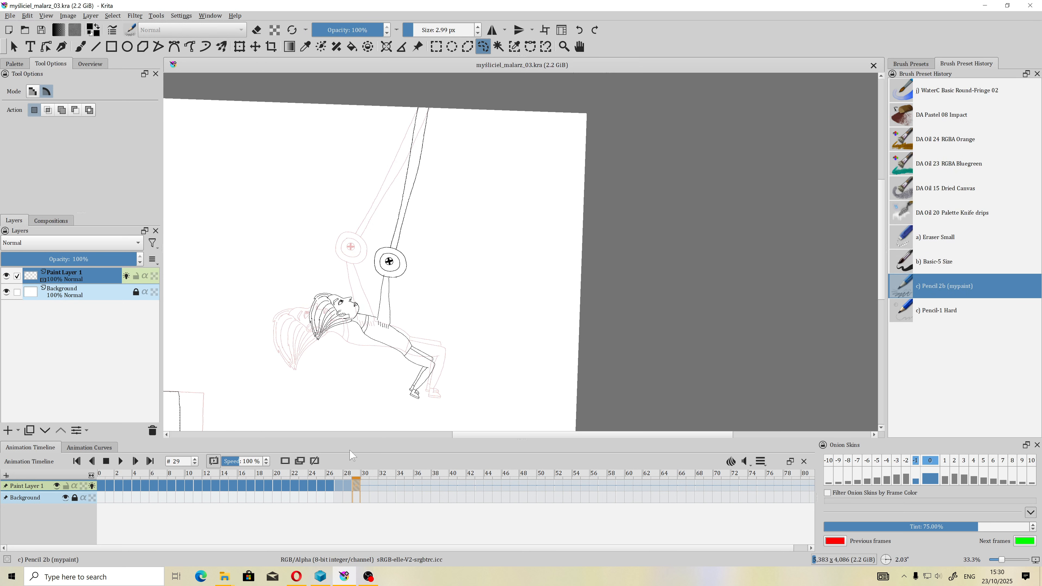
pyautogui.moveTo(417, 104)
pyautogui.mouseDown()
pyautogui.moveTo(386, 240)
pyautogui.moveTo(367, 263)
pyautogui.moveTo(369, 313)
pyautogui.moveTo(345, 287)
pyautogui.moveTo(319, 285)
pyautogui.moveTo(303, 299)
pyautogui.moveTo(301, 331)
pyautogui.moveTo(321, 354)
pyautogui.moveTo(353, 334)
pyautogui.moveTo(412, 369)
pyautogui.moveTo(405, 395)
pyautogui.moveTo(422, 398)
pyautogui.moveTo(447, 358)
pyautogui.moveTo(407, 320)
pyautogui.moveTo(397, 283)
pyautogui.moveTo(418, 246)
pyautogui.moveTo(416, 110)
pyautogui.mouseUp()
pyautogui.scroll(-3, 465, 302)
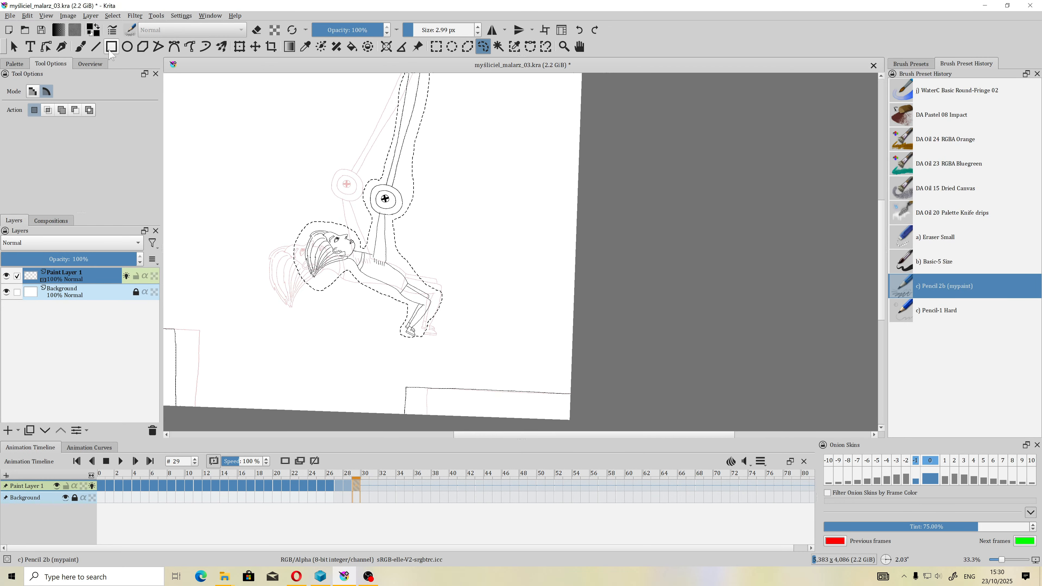
# Try rotating the selected figure on frame 29 counterclockwise about the rope's upper end with the Transform tool
pyautogui.click(239, 47)
pyautogui.moveTo(492, 179); pyautogui.dragTo(456, 253)
pyautogui.moveTo(336, 260)
pyautogui.mouseDown()
pyautogui.moveTo(396, 159)
pyautogui.moveTo(394, 128)
pyautogui.mouseUp()
pyautogui.moveTo(439, 245); pyautogui.dragTo(453, 219)
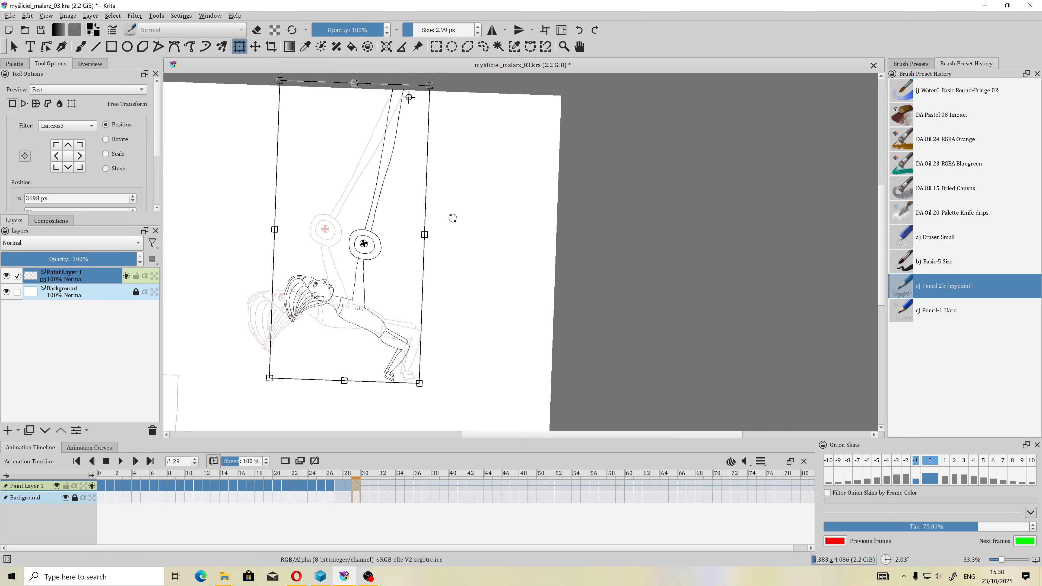
pyautogui.scroll(-2, 452, 225)
pyautogui.scroll(1, 453, 227)
pyautogui.moveTo(420, 126)
pyautogui.mouseDown()
pyautogui.moveTo(457, 106)
pyautogui.moveTo(460, 118)
pyautogui.moveTo(481, 115)
pyautogui.mouseUp()
# Compare the rotated figure on frame 29 with frame 28 and undo the rotation
pyautogui.click(350, 486)
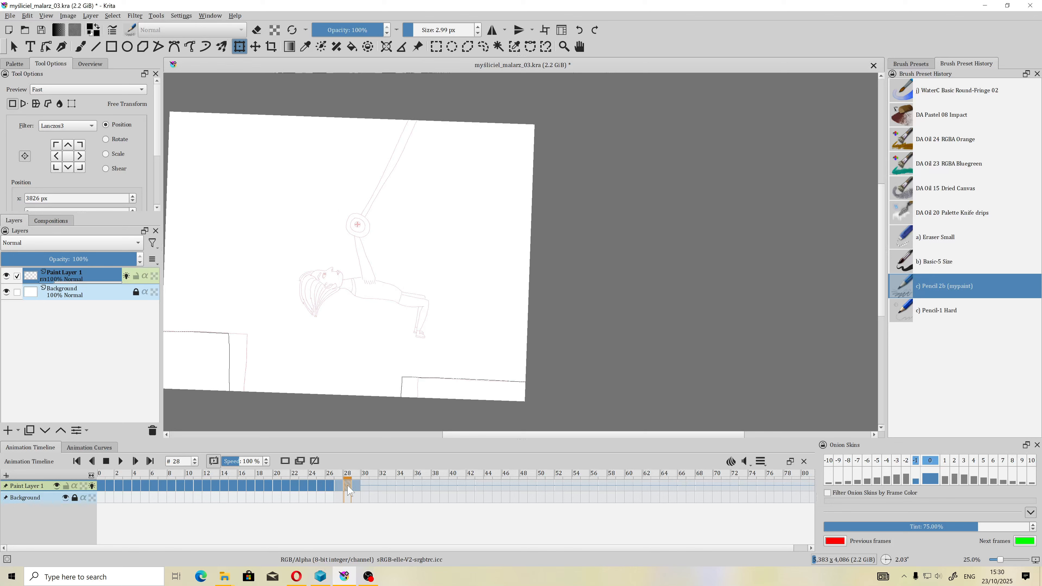
pyautogui.click(356, 486)
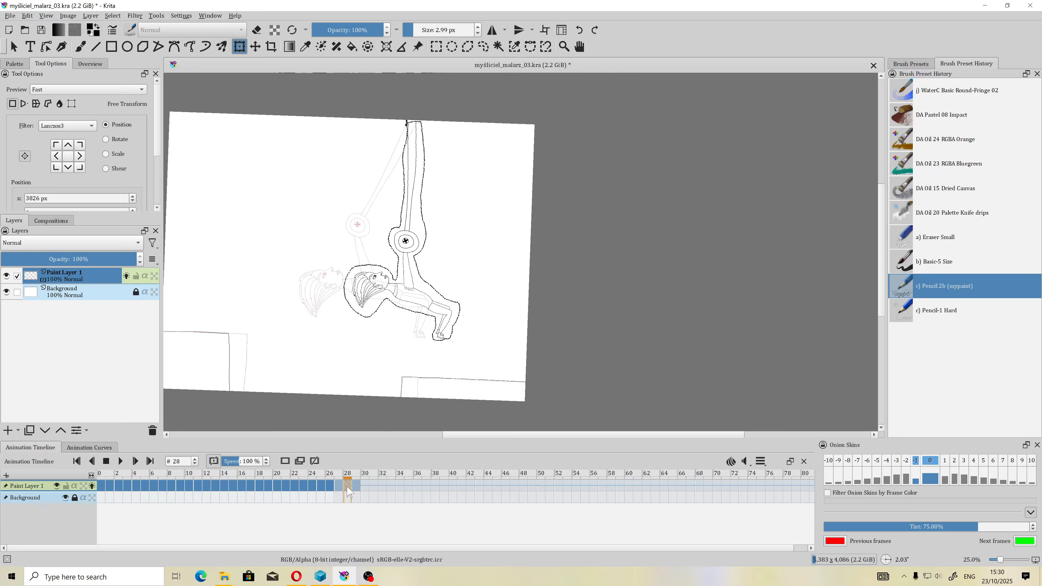
pyautogui.click(357, 488)
pyautogui.click(482, 46)
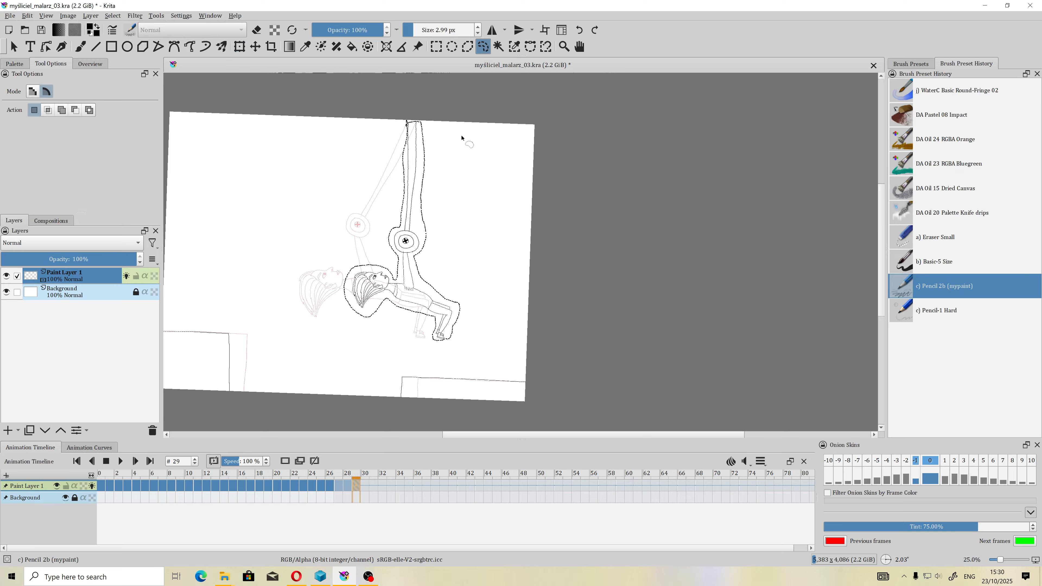
pyautogui.click(349, 486)
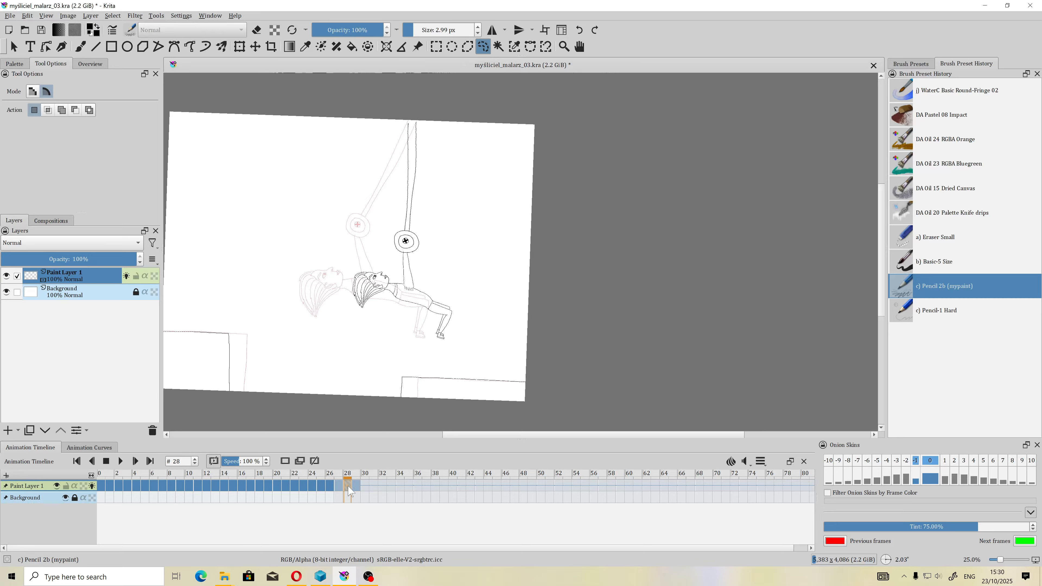
pyautogui.click(359, 488)
pyautogui.click(348, 488)
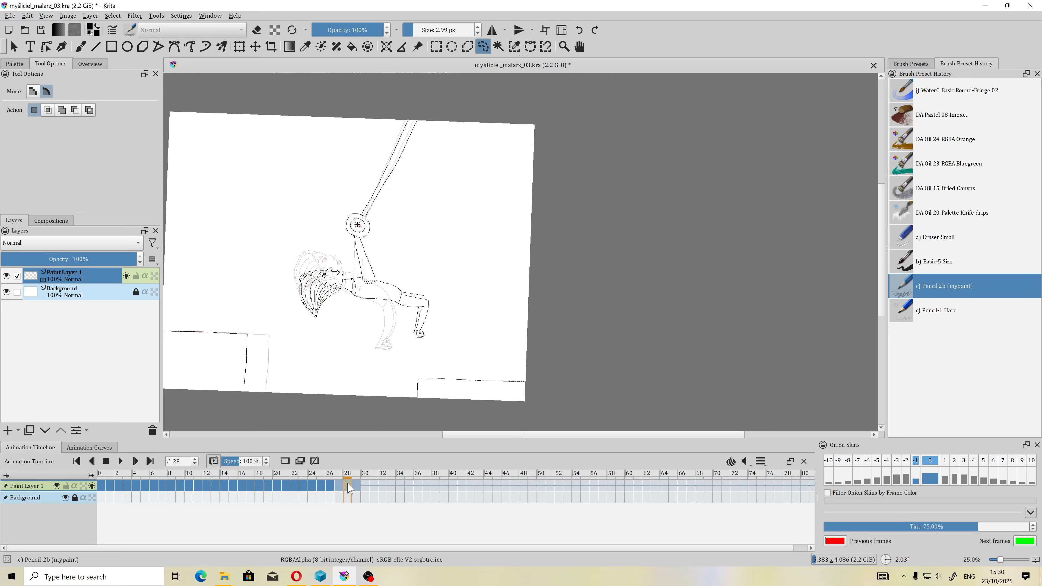
pyautogui.click(357, 487)
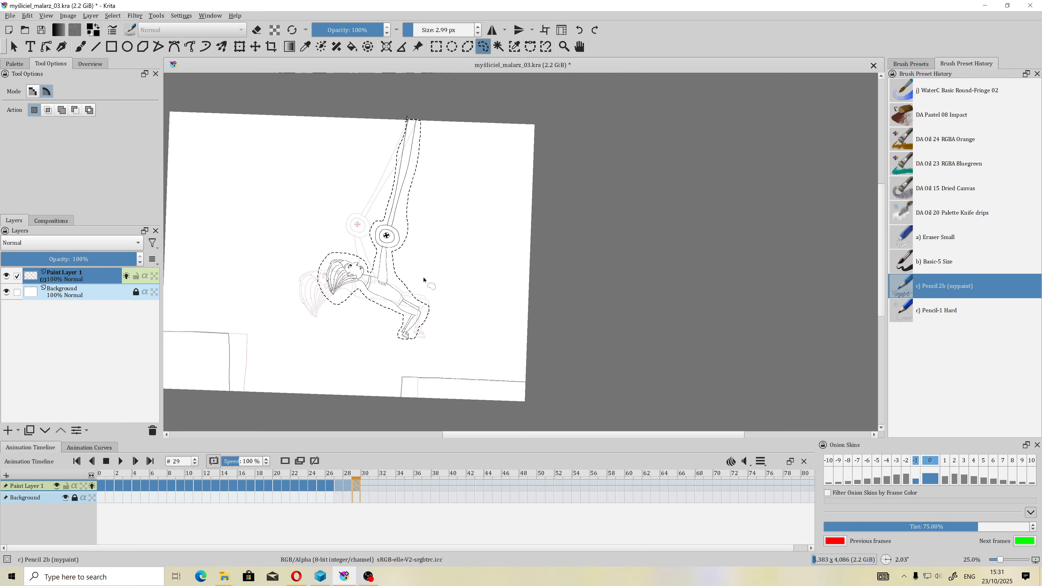
# Copy the selected figure from frame 29 and create a blank frame 30 on Paint Layer 1
pyautogui.scroll(1, 424, 280)
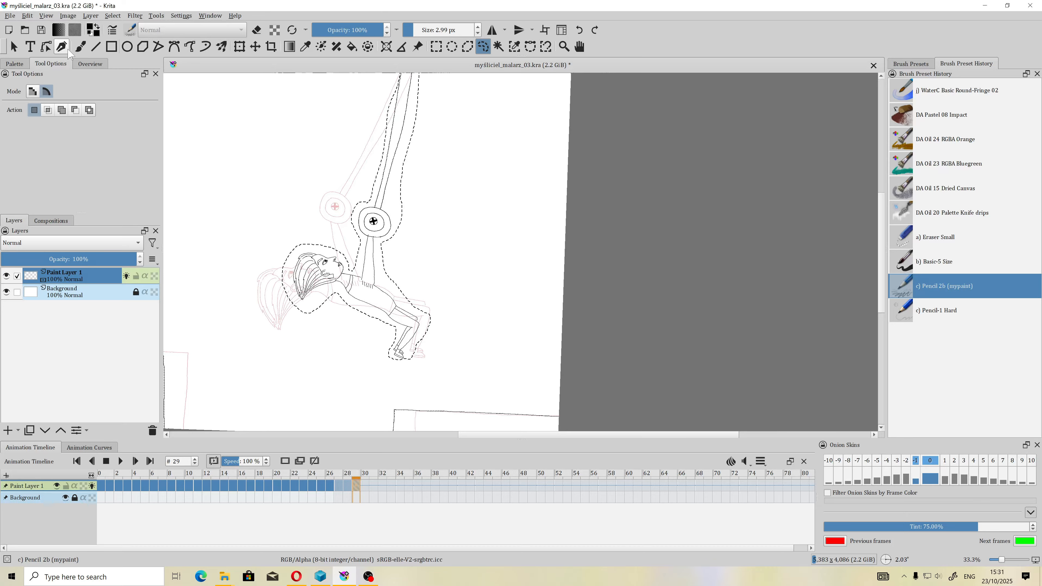
pyautogui.click(26, 17)
pyautogui.click(35, 61)
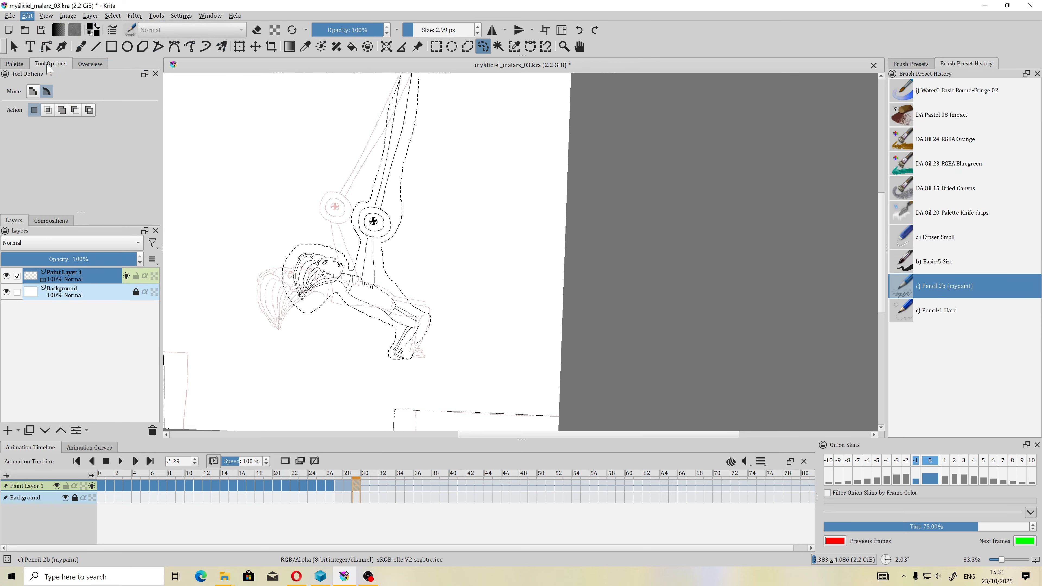
pyautogui.click(364, 482)
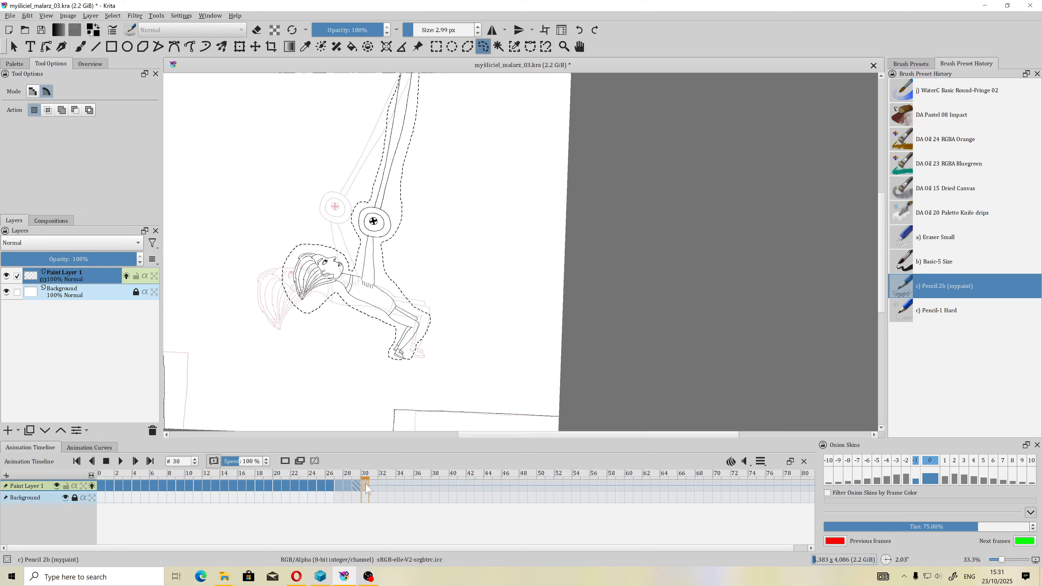
pyautogui.rightClick(364, 483)
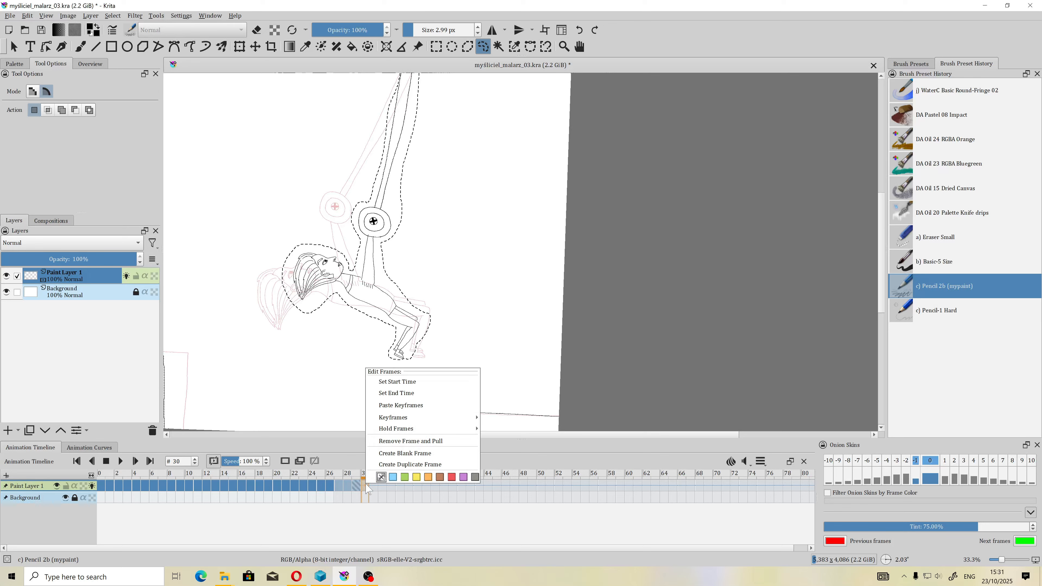
pyautogui.click(387, 453)
pyautogui.click(356, 488)
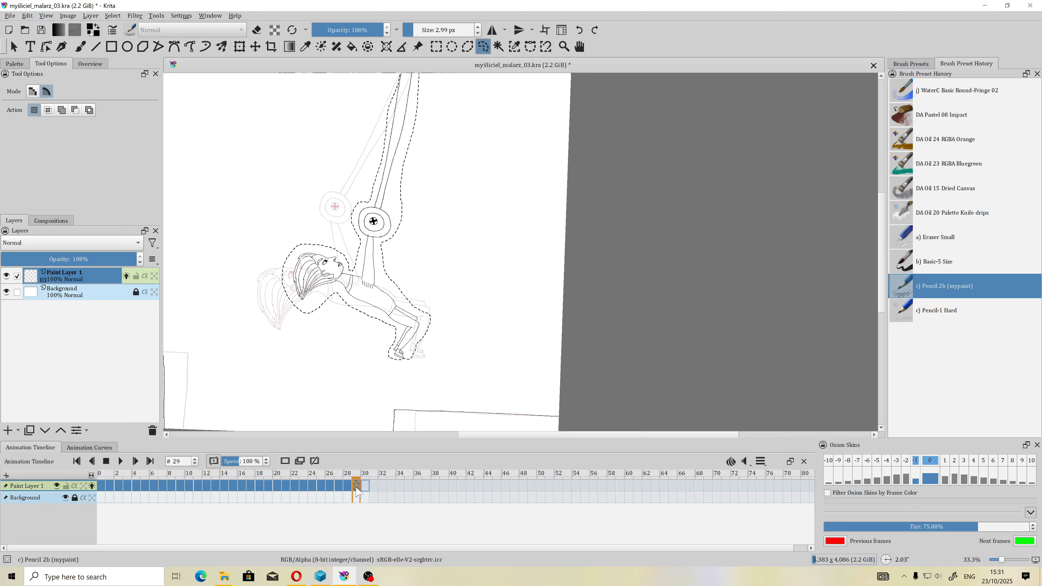
pyautogui.click(366, 486)
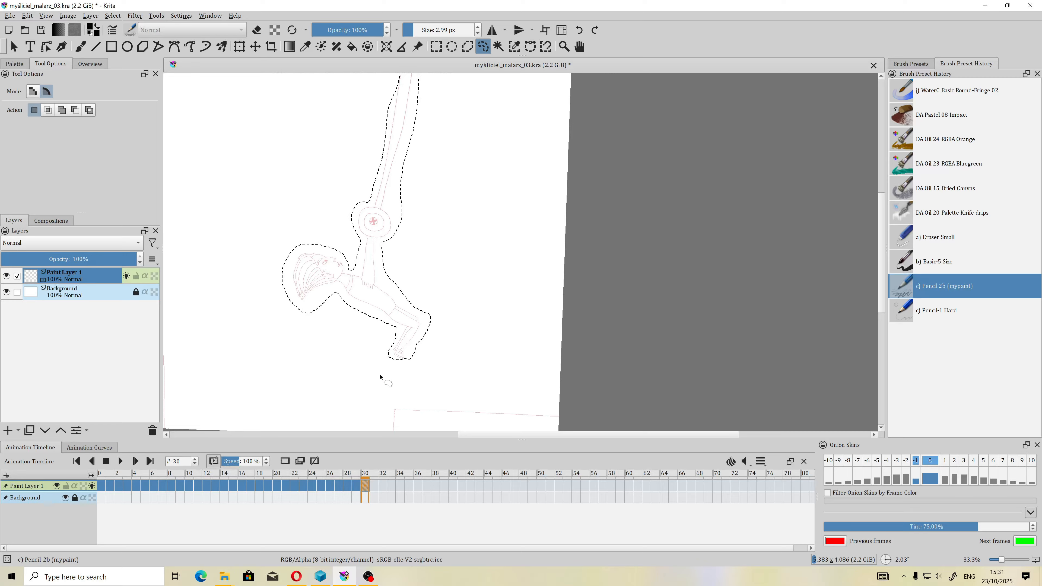
# Paste the copied figure into the active layer on frame 30 and enclose it with a freehand selection
pyautogui.click(27, 16)
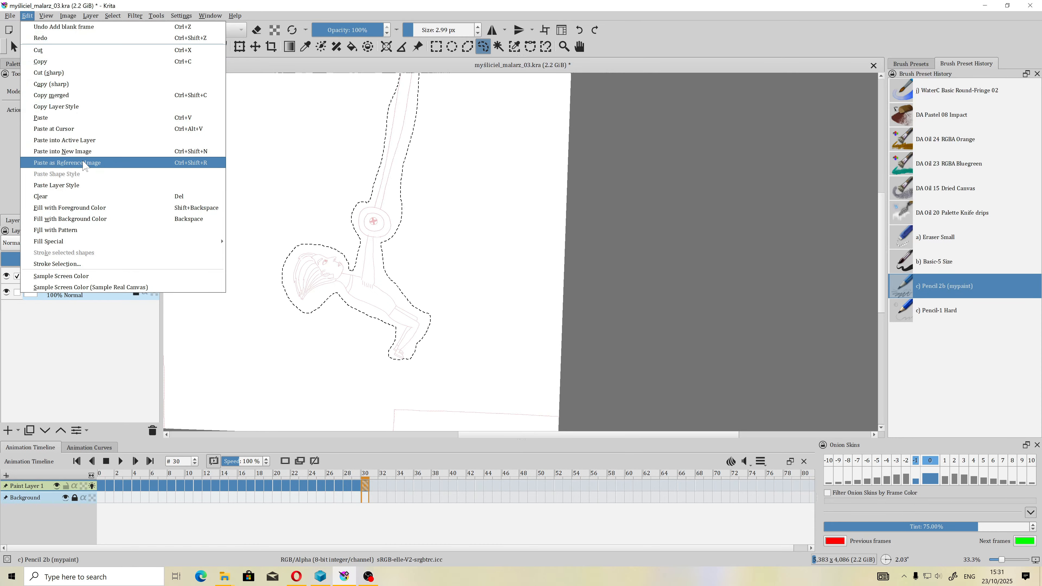
pyautogui.click(64, 140)
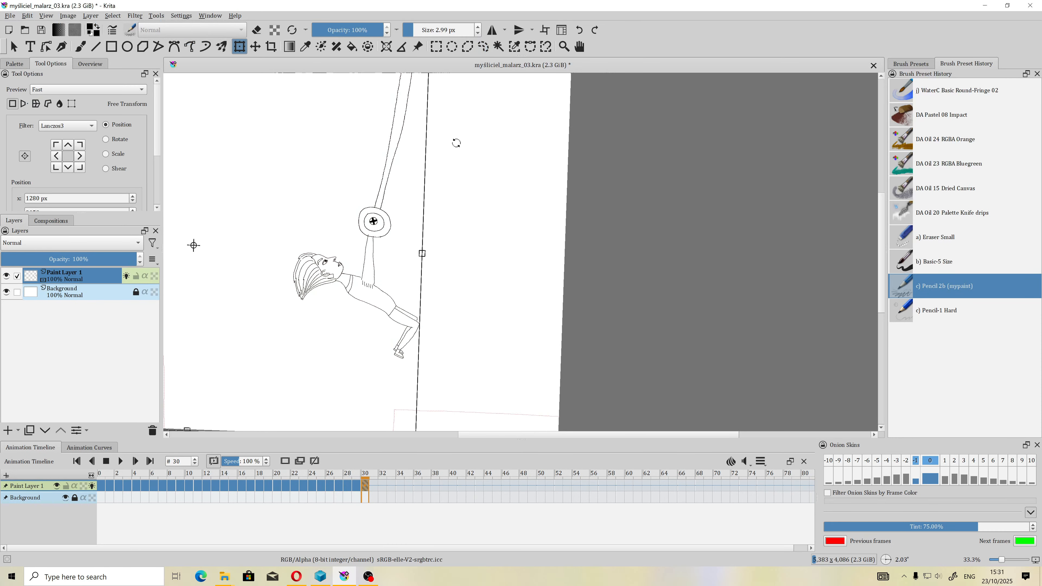
pyautogui.click(483, 47)
pyautogui.press('-')
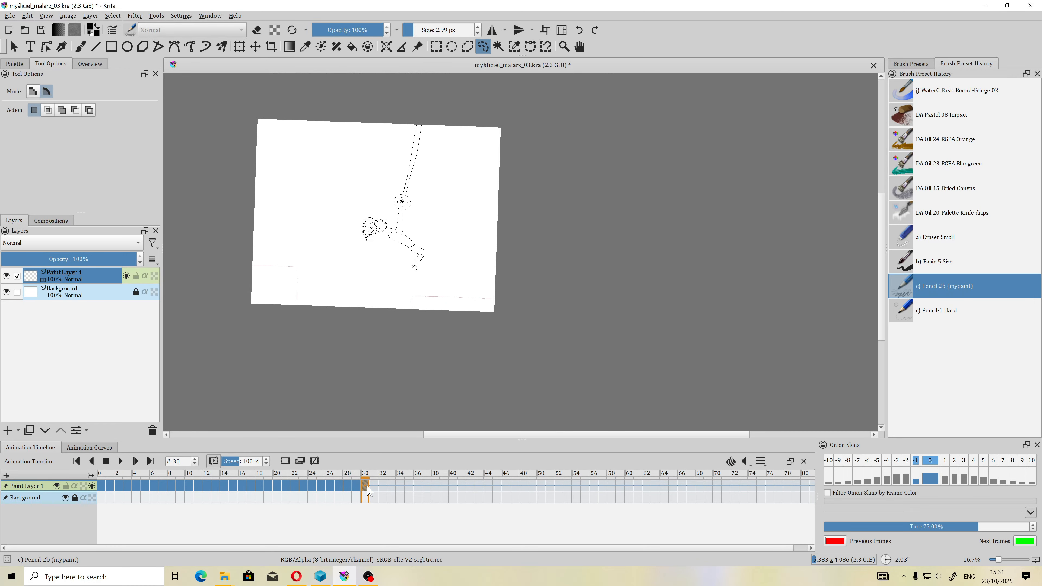
pyautogui.scroll(1, 437, 176)
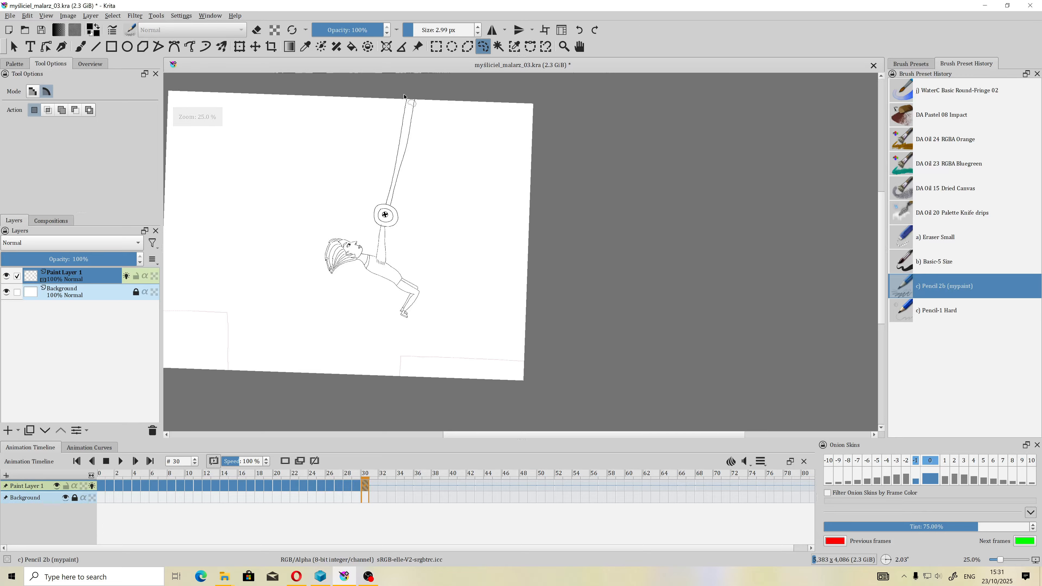
pyautogui.moveTo(396, 134)
pyautogui.mouseDown()
pyautogui.moveTo(373, 202)
pyautogui.moveTo(373, 252)
pyautogui.moveTo(338, 235)
pyautogui.mouseUp()
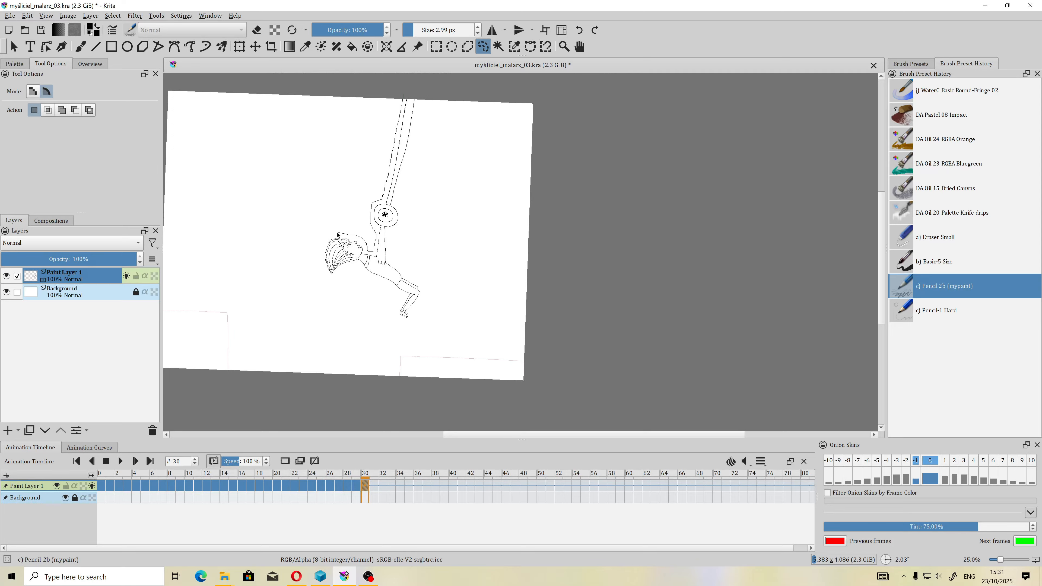
pyautogui.moveTo(321, 271)
pyautogui.mouseDown()
pyautogui.moveTo(356, 269)
pyautogui.moveTo(399, 290)
pyautogui.moveTo(397, 315)
pyautogui.moveTo(412, 321)
pyautogui.moveTo(423, 292)
pyautogui.moveTo(392, 237)
pyautogui.moveTo(419, 103)
pyautogui.mouseUp()
pyautogui.scroll(1, 420, 152)
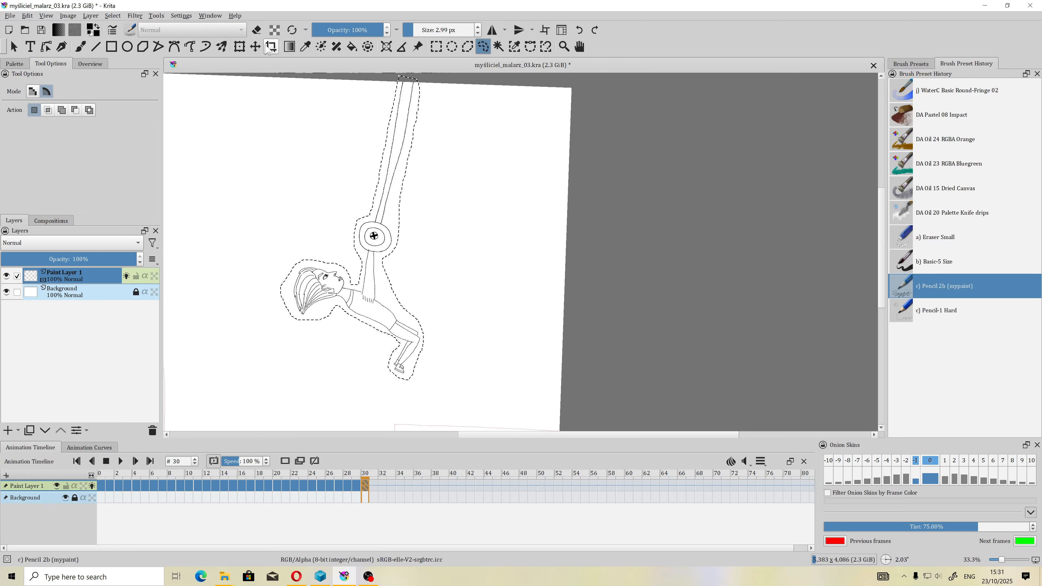
# Rotate the figure on frame 30 slightly counterclockwise about the rope's upper end and compare it with frame 29
pyautogui.click(240, 47)
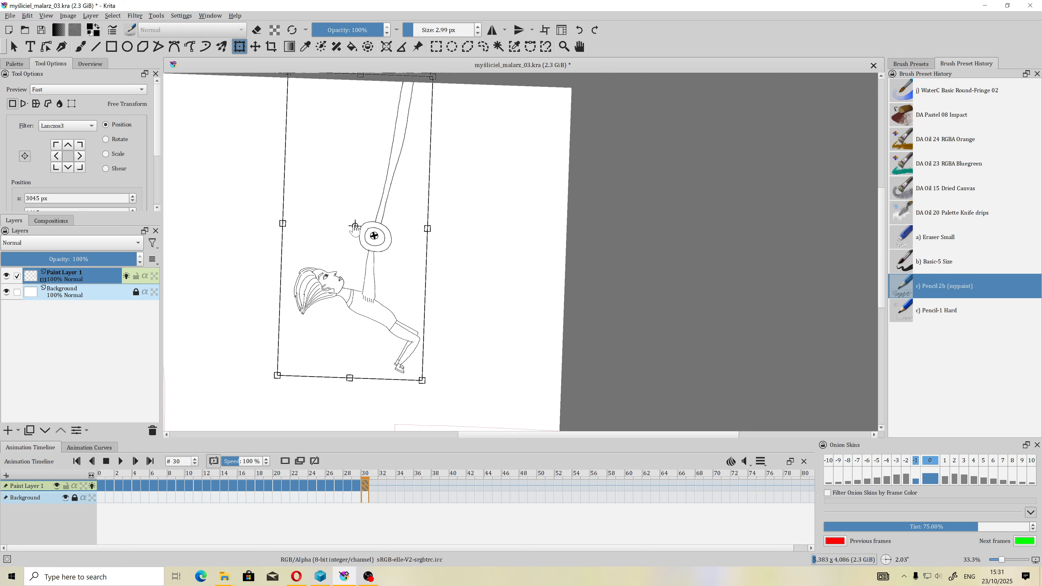
pyautogui.moveTo(355, 225); pyautogui.dragTo(456, 79)
pyautogui.scroll(-3, 513, 234)
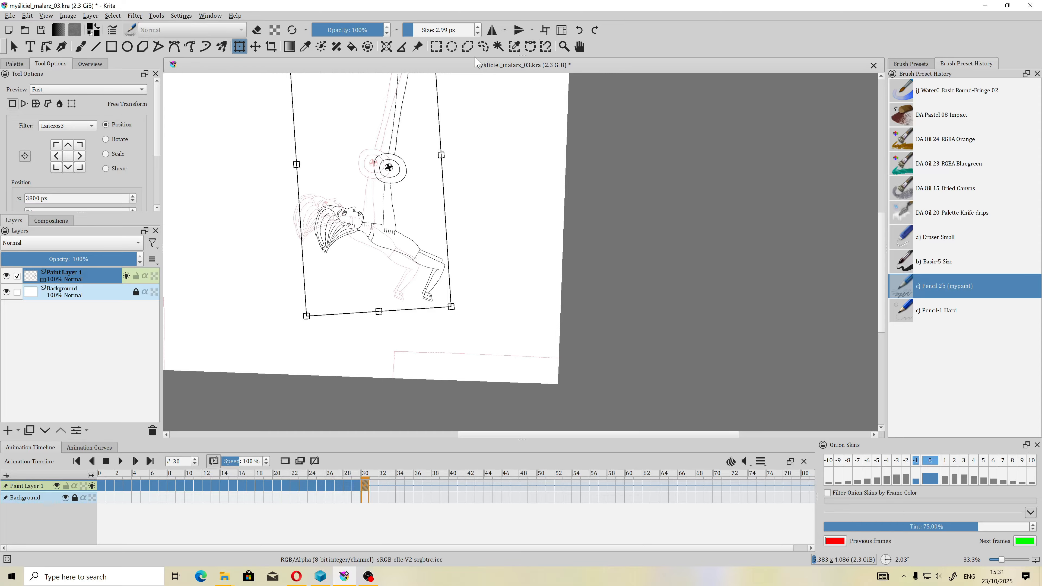
pyautogui.click(482, 47)
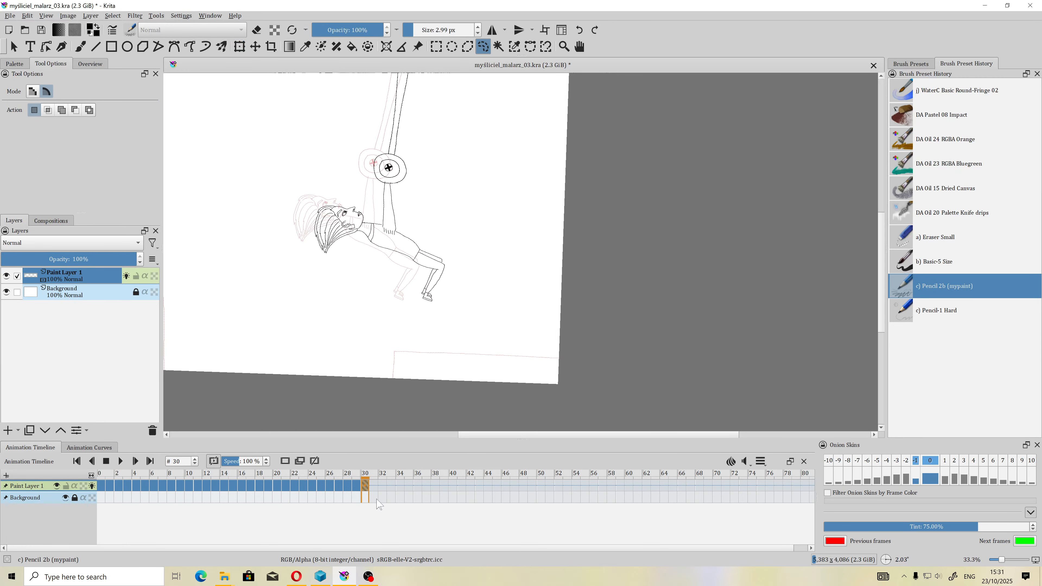
pyautogui.click(359, 487)
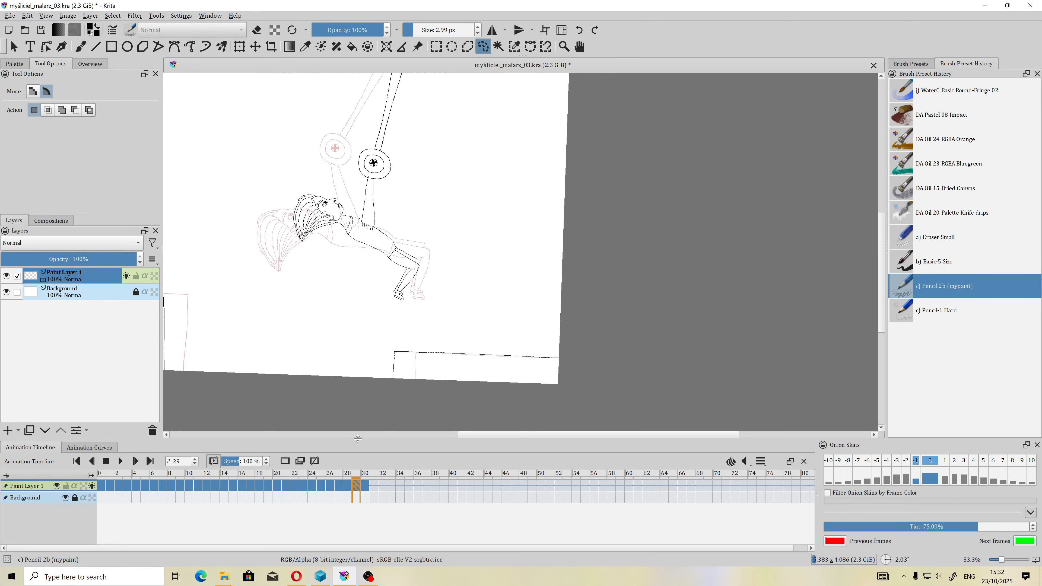
pyautogui.scroll(-1, 413, 292)
pyautogui.moveTo(413, 292); pyautogui.dragTo(458, 326)
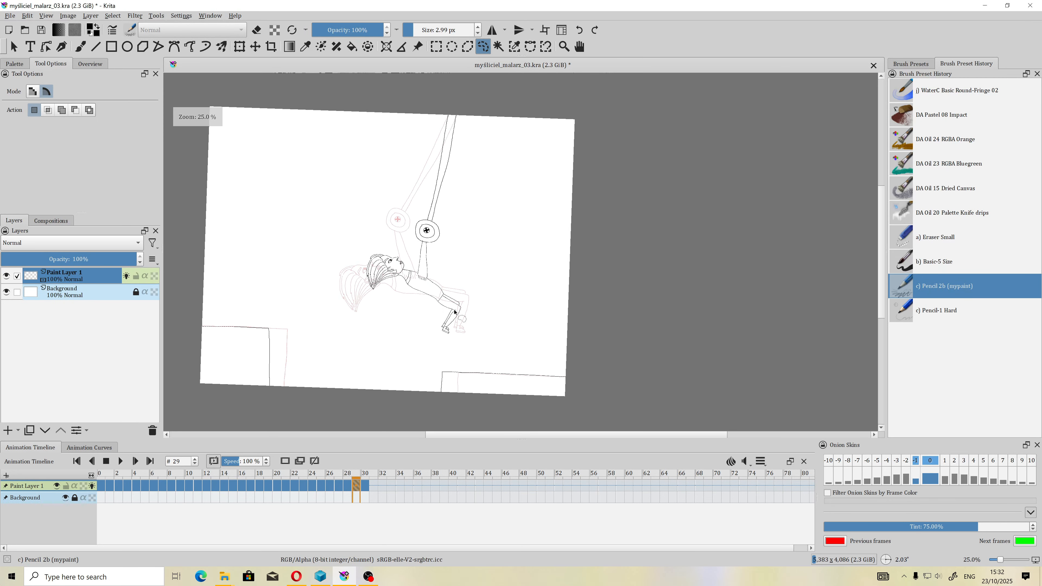
pyautogui.click(364, 489)
pyautogui.click(357, 489)
pyautogui.click(366, 488)
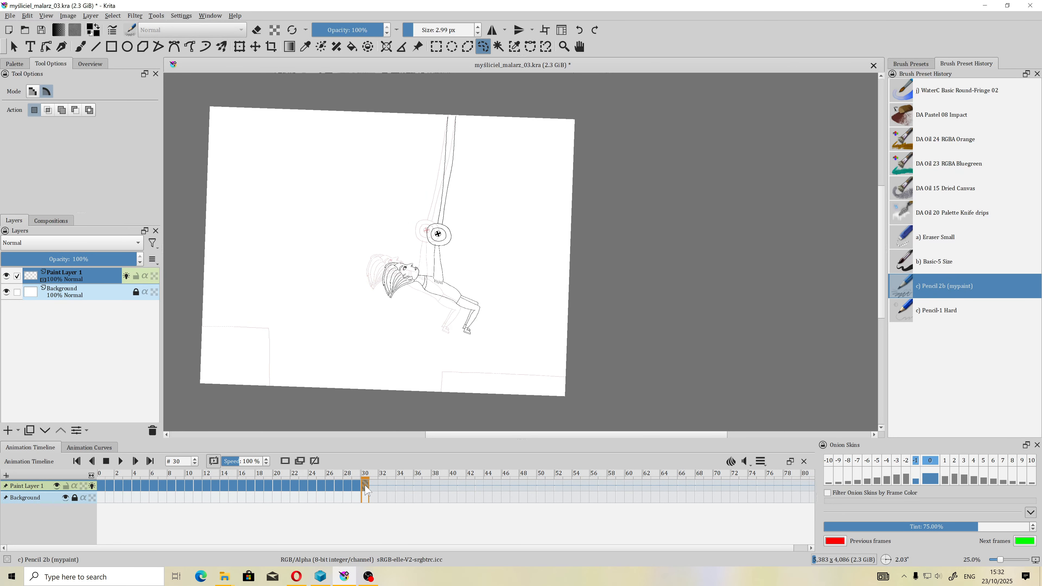
# Draw both platform outlines on frame 30 with Pencil 2b, placing their vertical edges slightly left of the onion-skin lines
pyautogui.scroll(2, 272, 361)
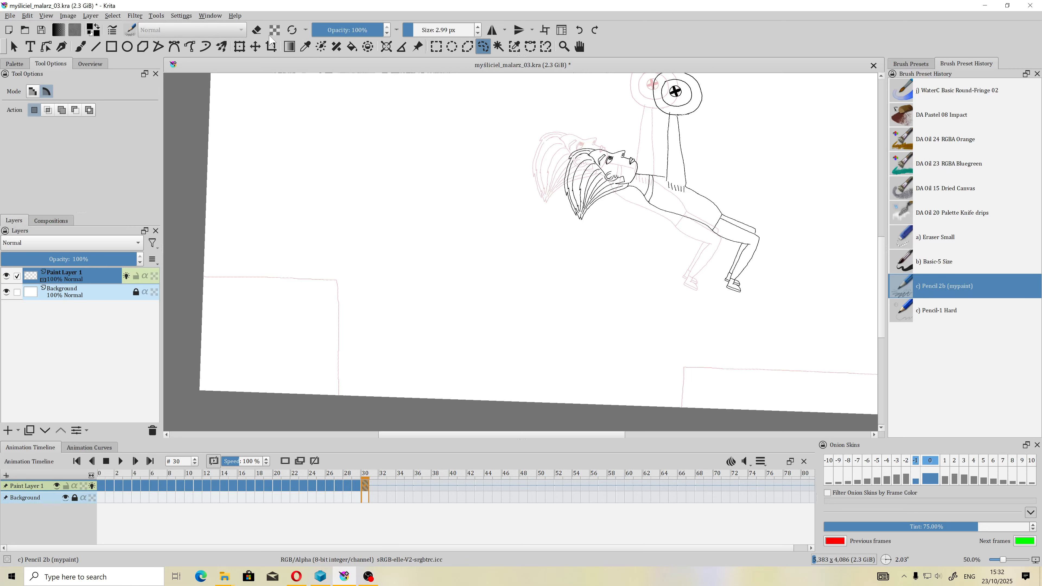
pyautogui.click(81, 46)
pyautogui.scroll(2, 207, 285)
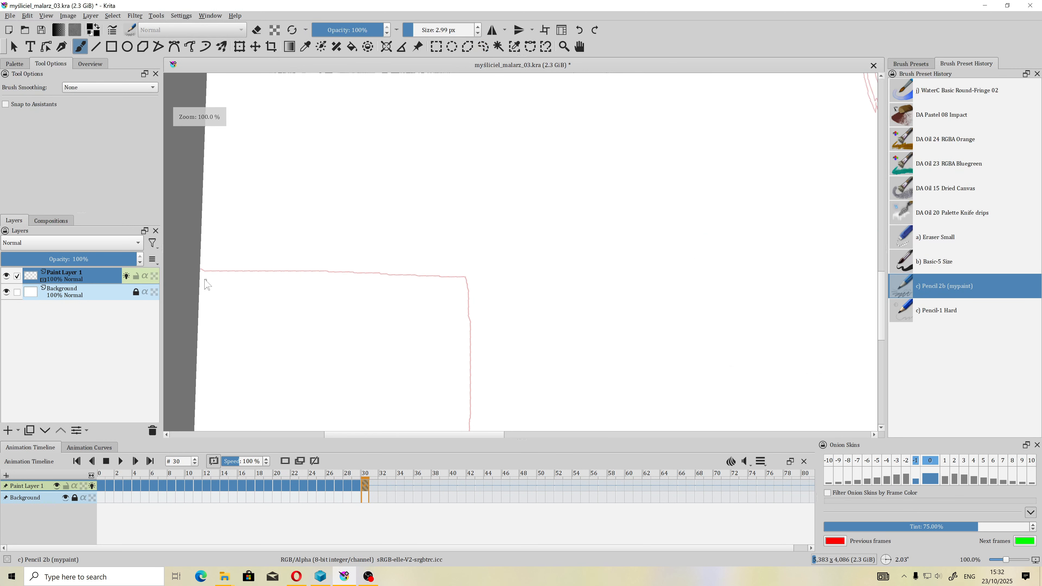
pyautogui.scroll(-2, 205, 279)
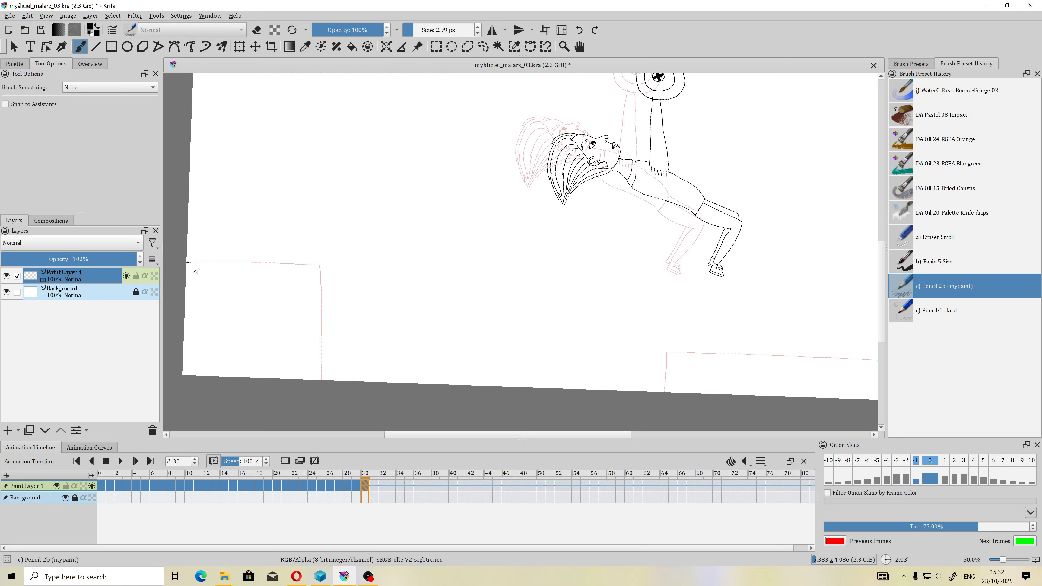
pyautogui.moveTo(192, 262)
pyautogui.mouseDown()
pyautogui.moveTo(303, 264)
pyautogui.moveTo(306, 375)
pyautogui.mouseUp()
pyautogui.moveTo(678, 361); pyautogui.dragTo(567, 348)
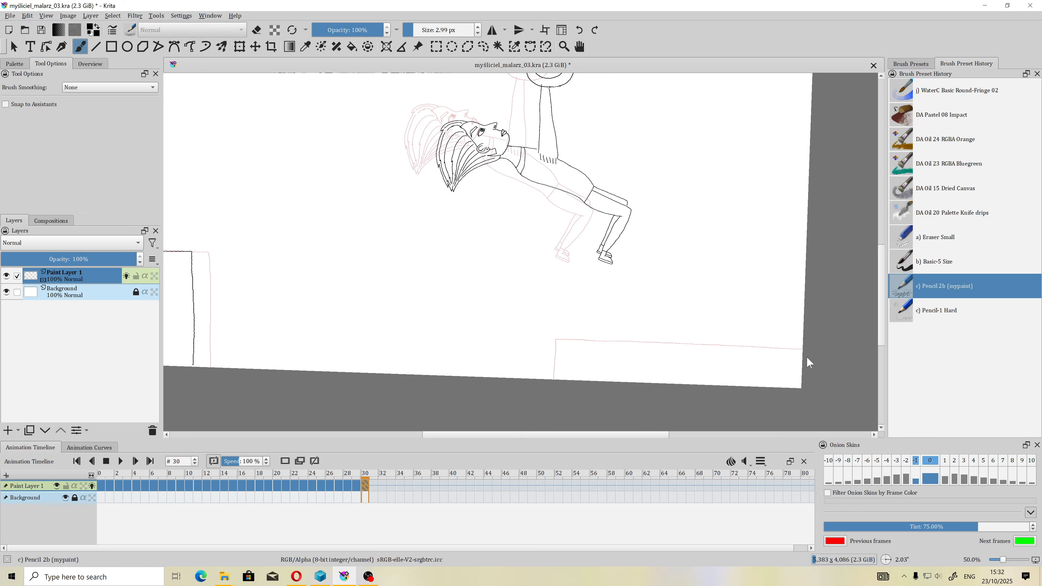
pyautogui.moveTo(803, 350)
pyautogui.mouseDown()
pyautogui.moveTo(526, 338)
pyautogui.moveTo(526, 379)
pyautogui.mouseUp()
pyautogui.scroll(-2, 529, 321)
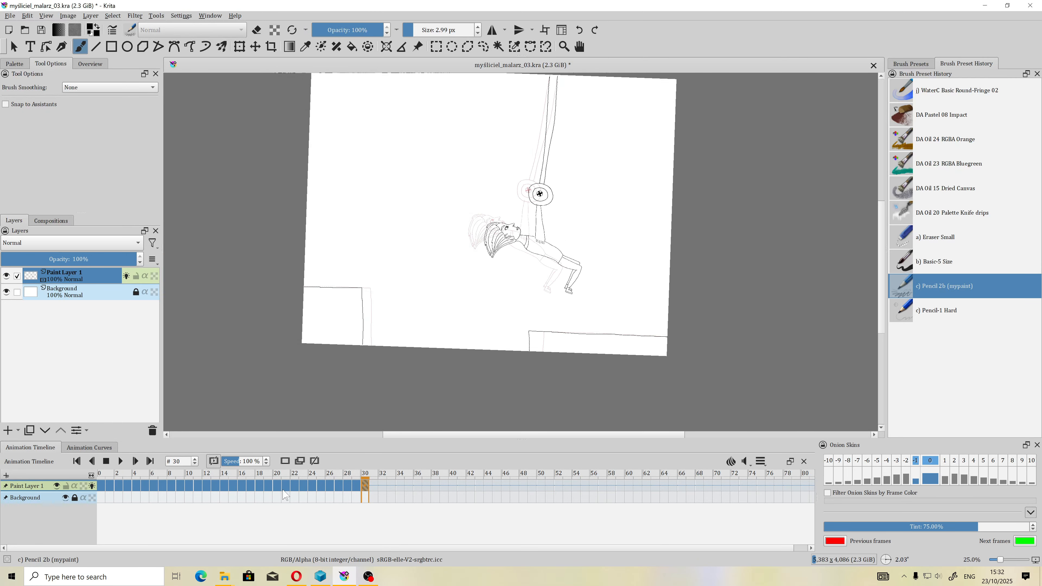
# Turn off onion skins for Paint Layer 1 and review the swing motion from frame 30 back to frame 26
pyautogui.click(92, 487)
pyautogui.click(356, 487)
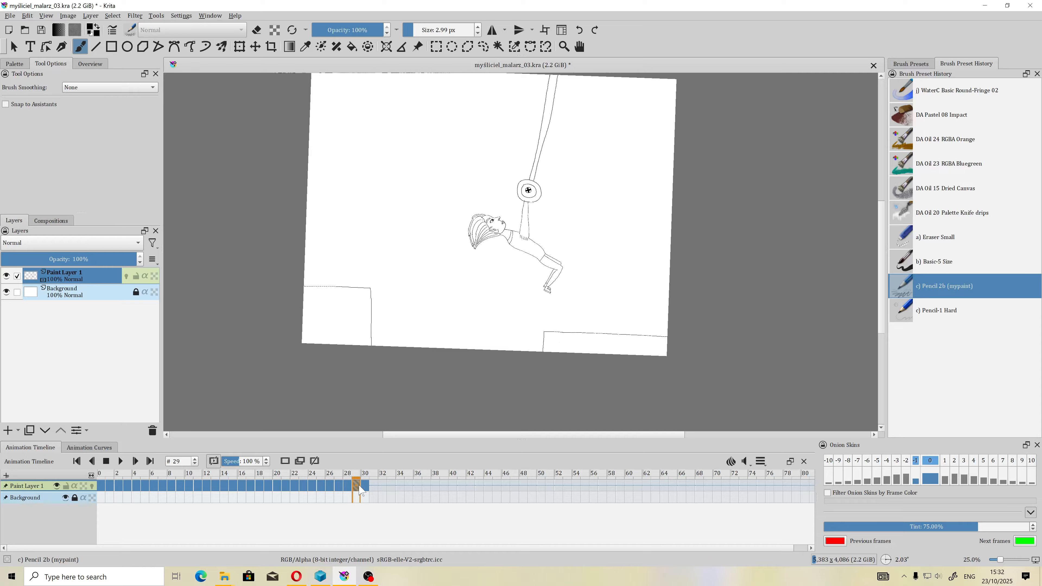
pyautogui.click(369, 488)
pyautogui.click(356, 489)
pyautogui.click(348, 490)
pyautogui.click(339, 491)
pyautogui.click(329, 490)
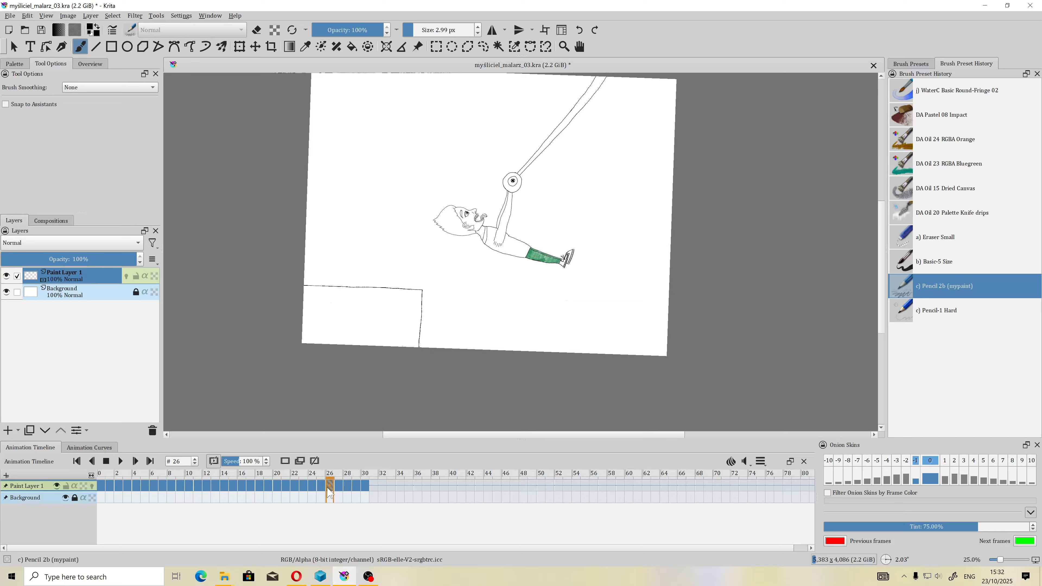
# Review the swing poses from frame 25 back to frame 23, and forward through frame 30
pyautogui.click(320, 490)
pyautogui.click(312, 491)
pyautogui.click(304, 490)
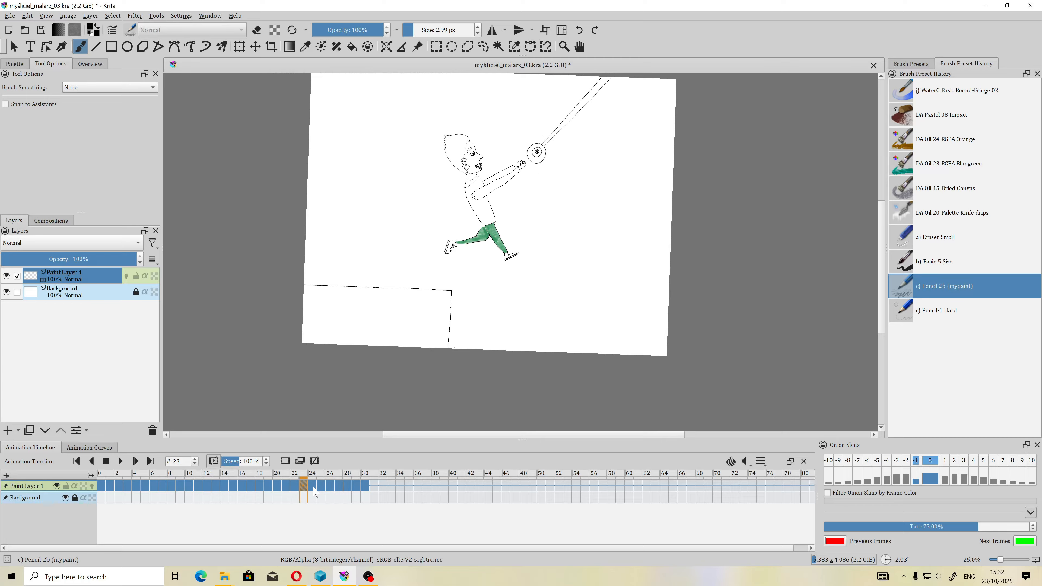
pyautogui.click(312, 490)
pyautogui.click(320, 491)
pyautogui.click(329, 491)
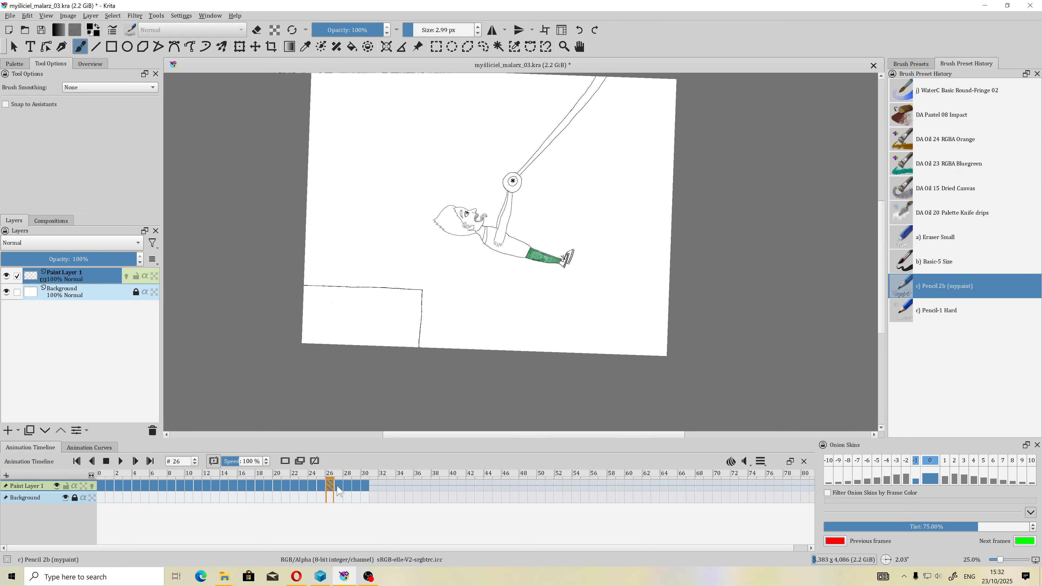
pyautogui.click(339, 491)
pyautogui.click(331, 489)
pyautogui.moveTo(591, 289); pyautogui.dragTo(516, 335)
pyautogui.scroll(1, 442, 272)
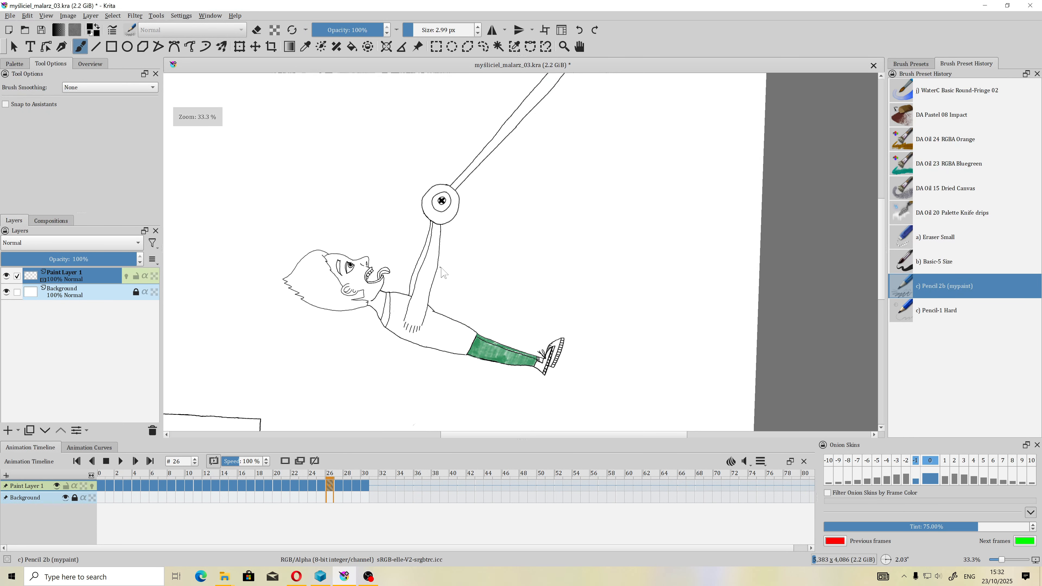
pyautogui.scroll(-2, 452, 261)
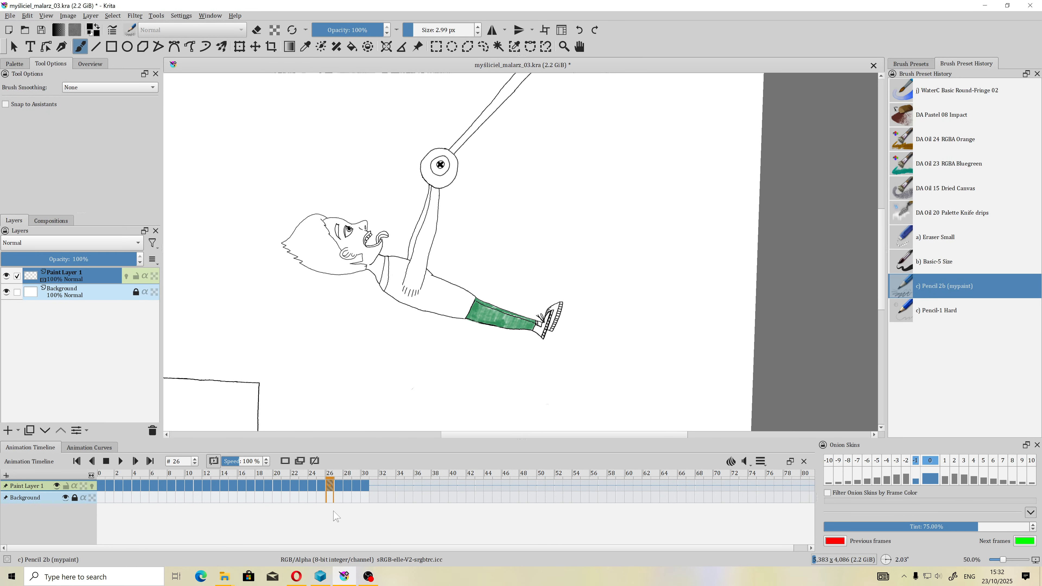
pyautogui.click(340, 487)
pyautogui.click(348, 487)
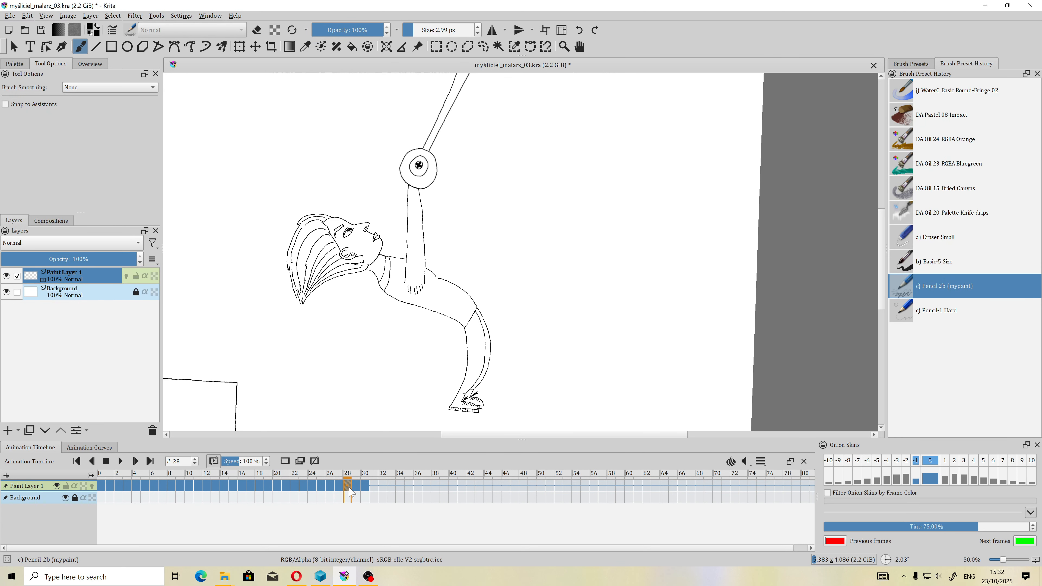
pyautogui.click(358, 489)
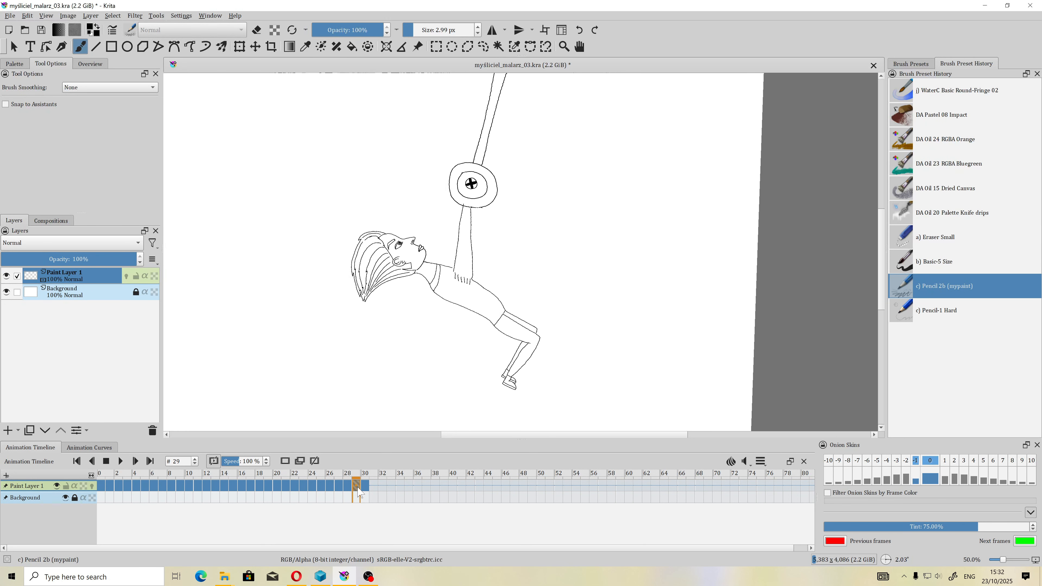
pyautogui.click(366, 487)
pyautogui.moveTo(513, 318); pyautogui.dragTo(389, 339)
pyautogui.scroll(-1, 408, 274)
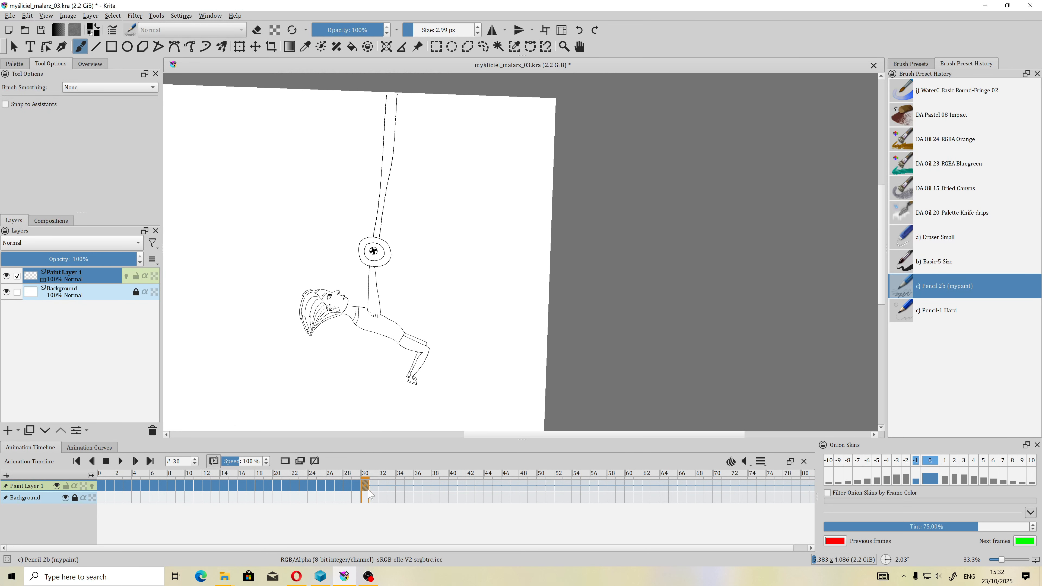
# Create a blank keyframe at frame 31 of Paint Layer 1
pyautogui.click(374, 486)
pyautogui.rightClick(374, 487)
pyautogui.click(400, 456)
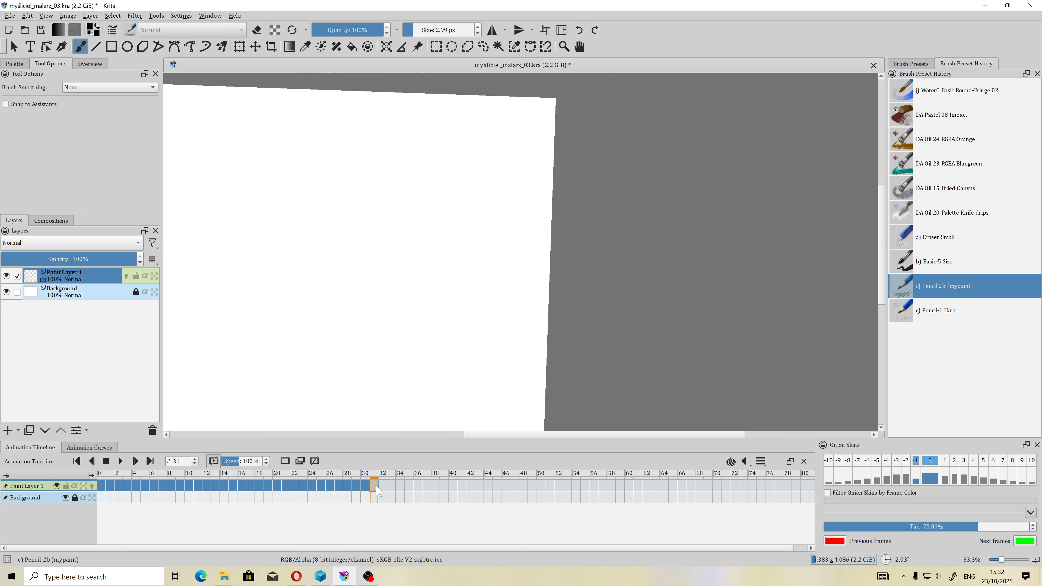
# Copy the keyframe from frame 30, paste it onto frame 31, and compare the neighbouring frames
pyautogui.click(366, 487)
pyautogui.rightClick(366, 486)
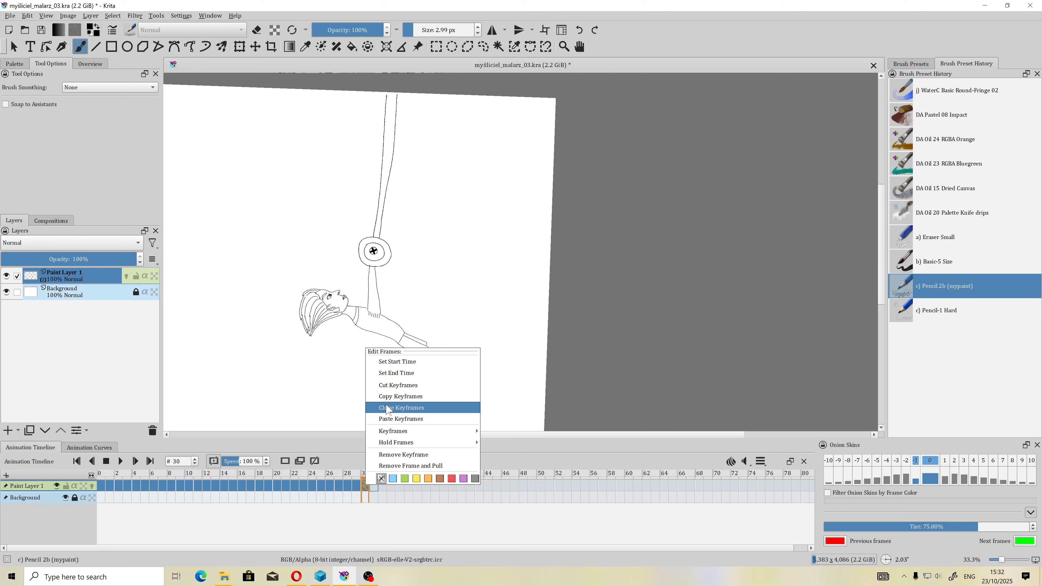
pyautogui.click(388, 401)
pyautogui.click(373, 487)
pyautogui.rightClick(373, 487)
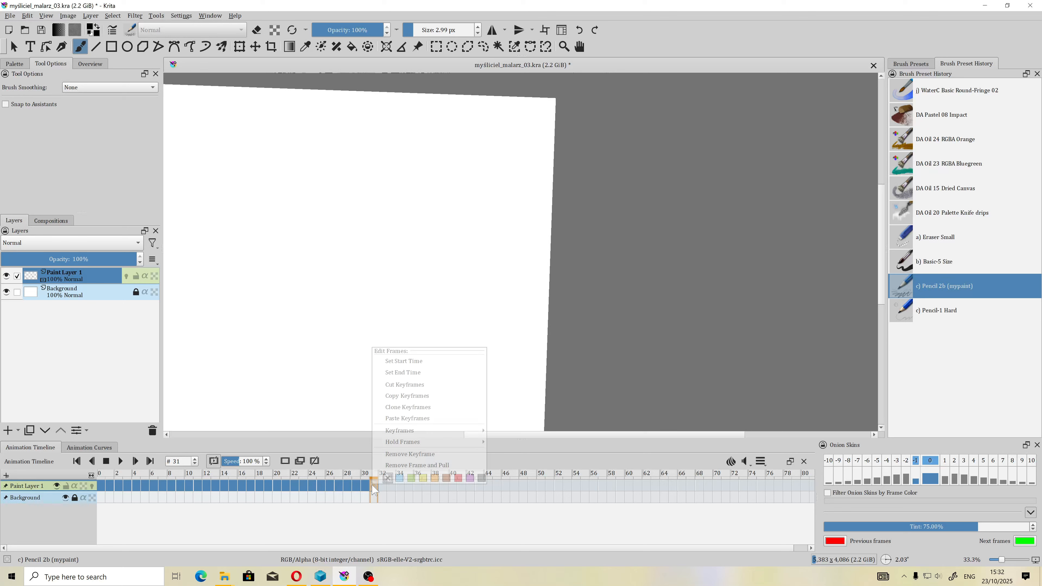
pyautogui.click(402, 419)
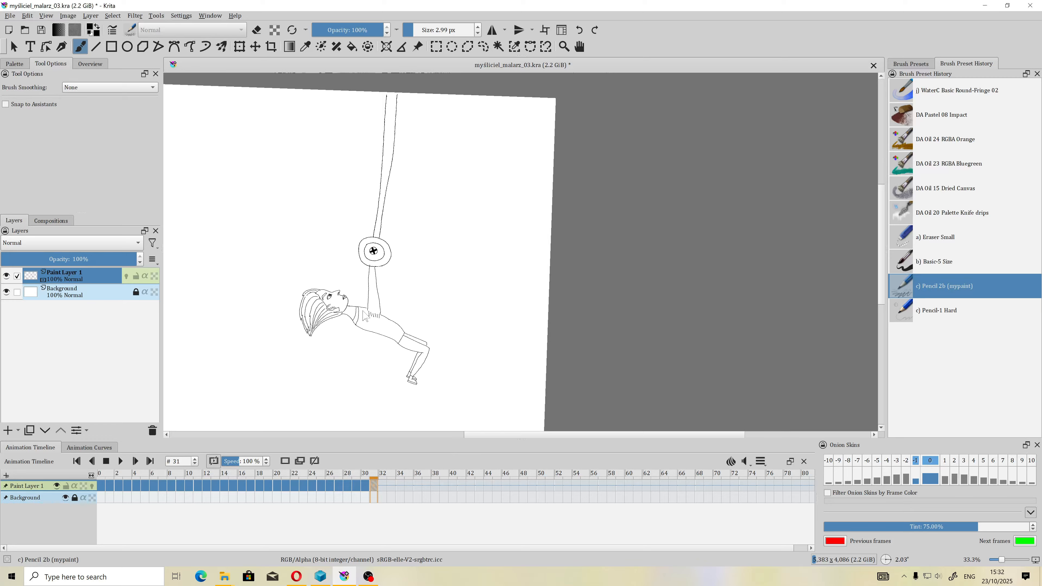
pyautogui.click(366, 487)
pyautogui.click(373, 487)
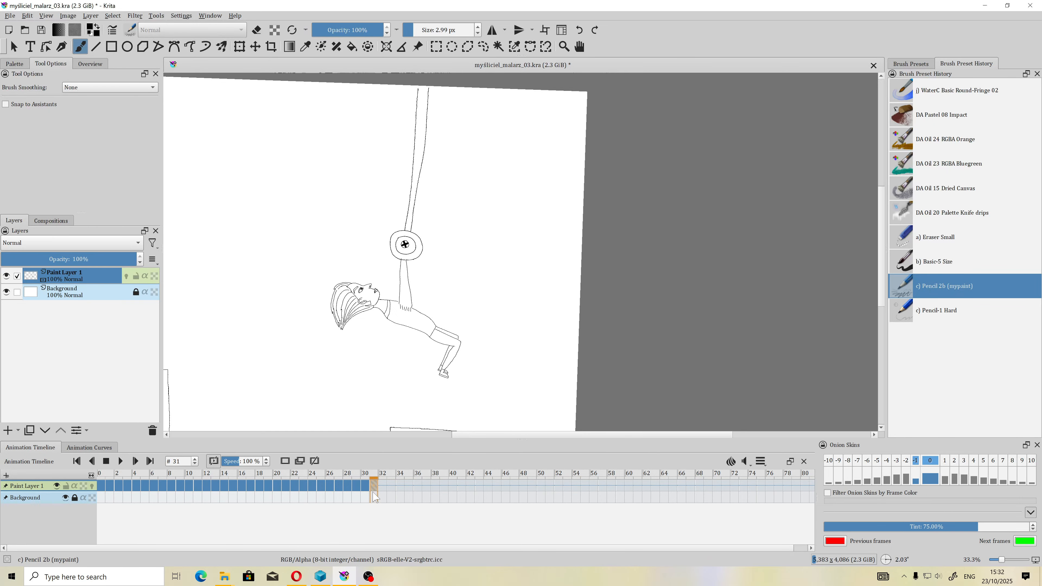
pyautogui.click(360, 489)
pyautogui.click(371, 488)
# Enclose the hanging figure on frame 31 with a freehand selection from the raised hands to the feet, leaving out the ring
pyautogui.scroll(2, 396, 288)
pyautogui.moveTo(396, 288); pyautogui.dragTo(414, 206)
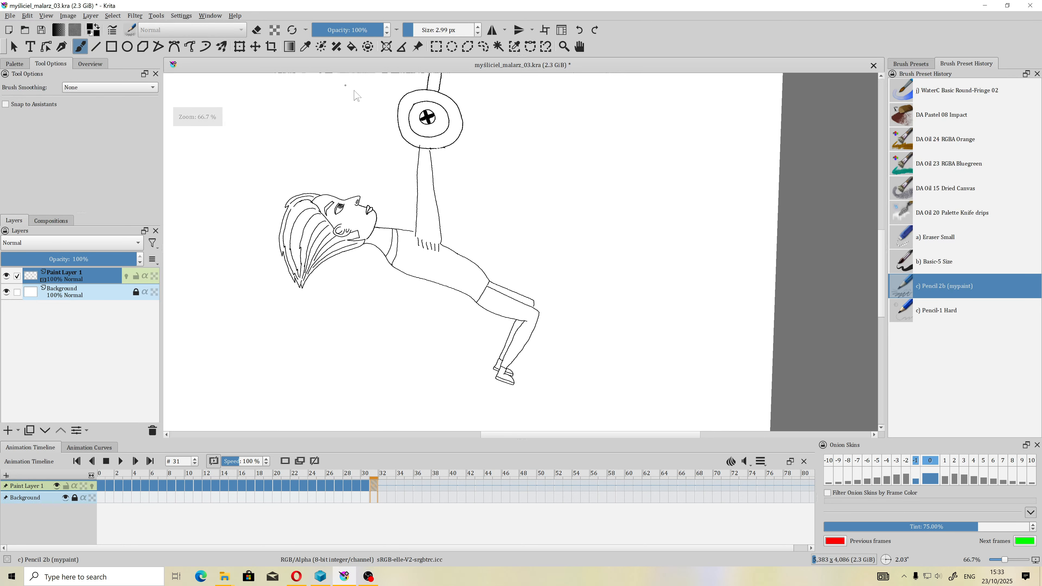
pyautogui.click(483, 47)
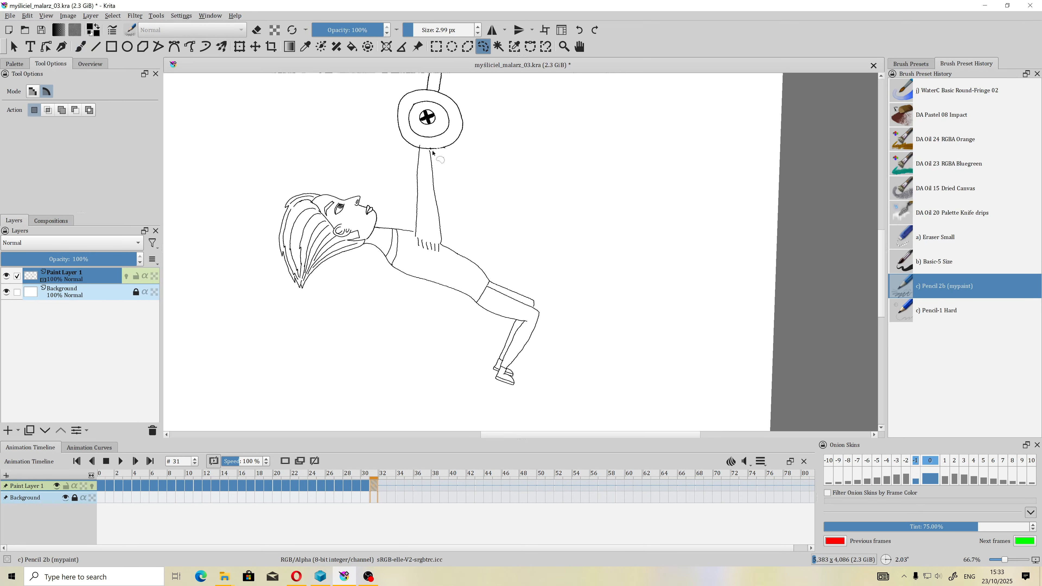
pyautogui.moveTo(433, 153)
pyautogui.mouseDown()
pyautogui.moveTo(419, 149)
pyautogui.moveTo(414, 177)
pyautogui.mouseUp()
pyautogui.moveTo(378, 204)
pyautogui.mouseDown()
pyautogui.moveTo(291, 185)
pyautogui.moveTo(267, 229)
pyautogui.moveTo(281, 293)
pyautogui.moveTo(321, 297)
pyautogui.moveTo(367, 257)
pyautogui.moveTo(386, 276)
pyautogui.moveTo(462, 306)
pyautogui.mouseUp()
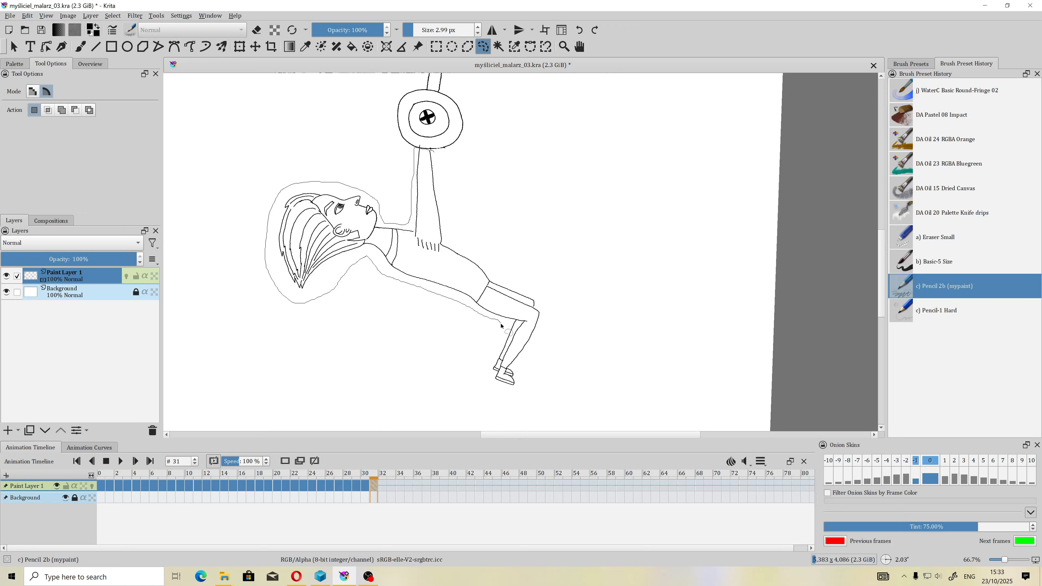
pyautogui.moveTo(503, 391)
pyautogui.mouseDown()
pyautogui.moveTo(546, 298)
pyautogui.moveTo(457, 226)
pyautogui.moveTo(434, 149)
pyautogui.moveTo(412, 164)
pyautogui.moveTo(406, 222)
pyautogui.moveTo(382, 223)
pyautogui.moveTo(379, 203)
pyautogui.moveTo(343, 181)
pyautogui.moveTo(281, 184)
pyautogui.moveTo(265, 223)
pyautogui.moveTo(271, 275)
pyautogui.moveTo(295, 292)
pyautogui.moveTo(350, 264)
pyautogui.moveTo(377, 265)
pyautogui.moveTo(476, 311)
pyautogui.moveTo(495, 324)
pyautogui.moveTo(482, 364)
pyautogui.moveTo(490, 385)
pyautogui.moveTo(516, 393)
pyautogui.moveTo(550, 303)
pyautogui.moveTo(472, 247)
pyautogui.moveTo(414, 150)
pyautogui.mouseUp()
pyautogui.click(504, 167)
# Transform the selected figure by moving its pivot near the box's upper right corner and rotating it slightly counterclockwise
pyautogui.click(240, 47)
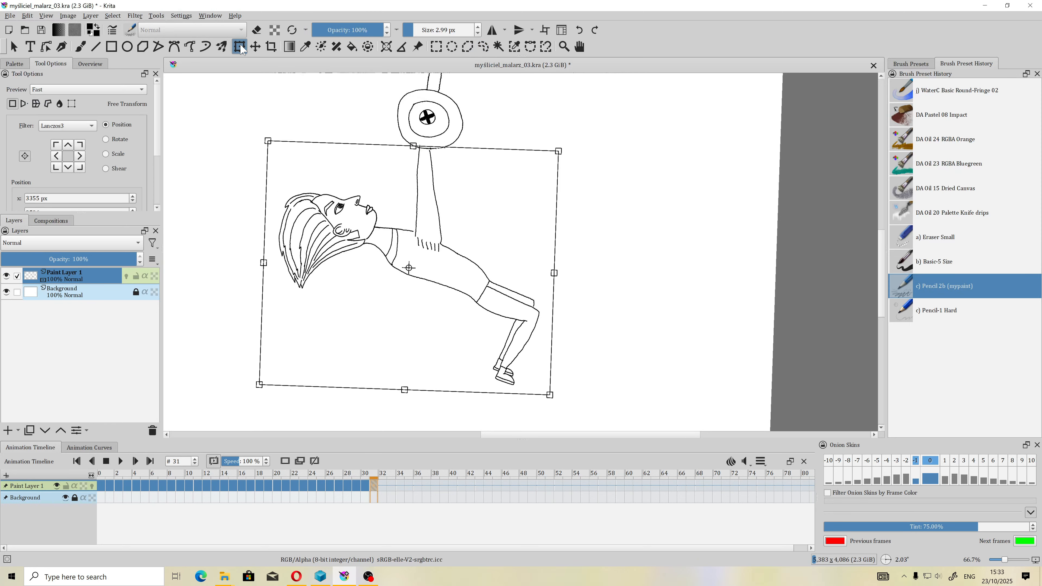
pyautogui.click(53, 89)
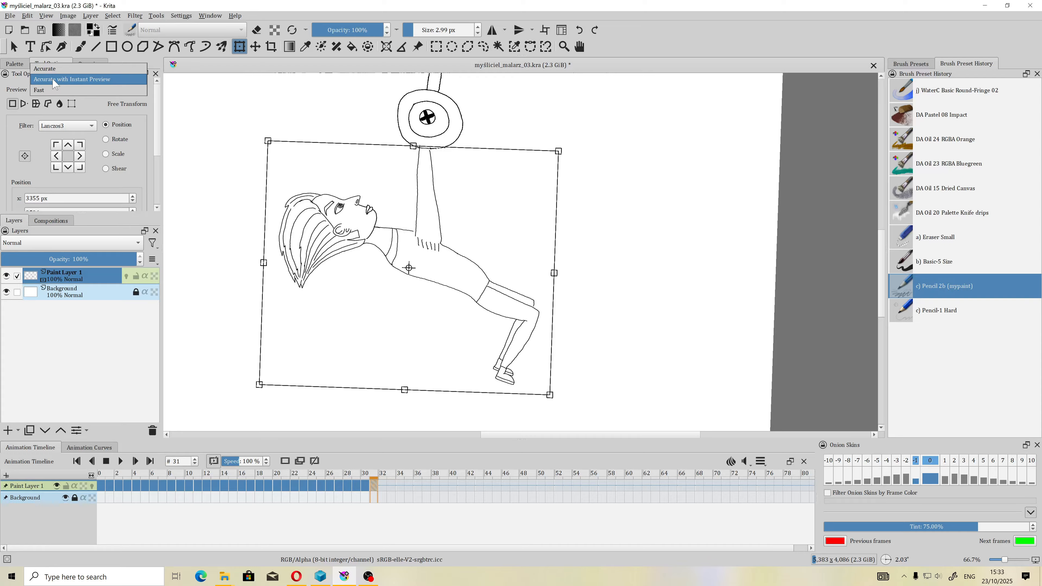
pyautogui.click(52, 91)
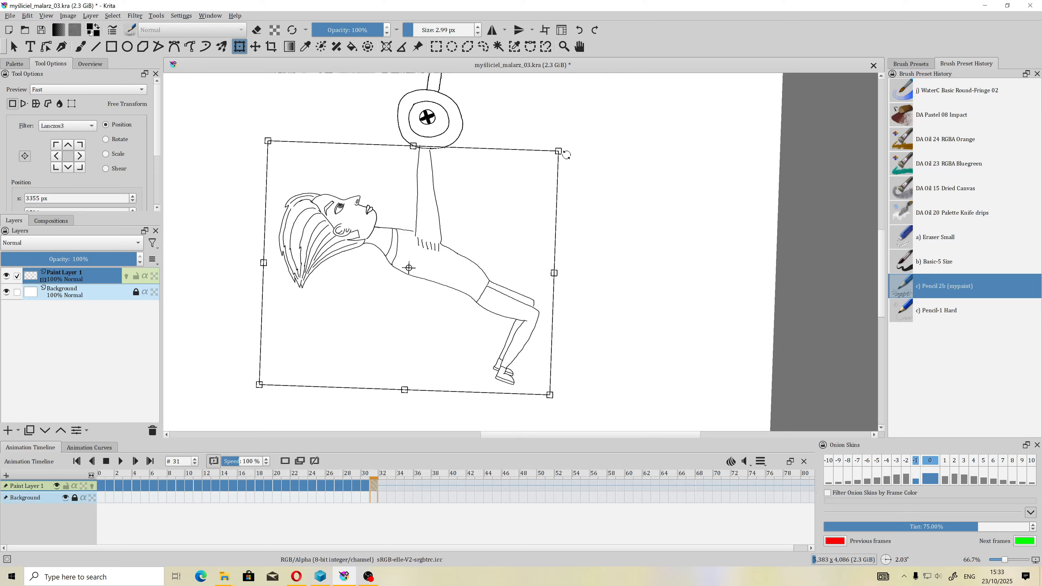
pyautogui.moveTo(409, 268); pyautogui.dragTo(546, 161)
pyautogui.moveTo(571, 151); pyautogui.dragTo(591, 140)
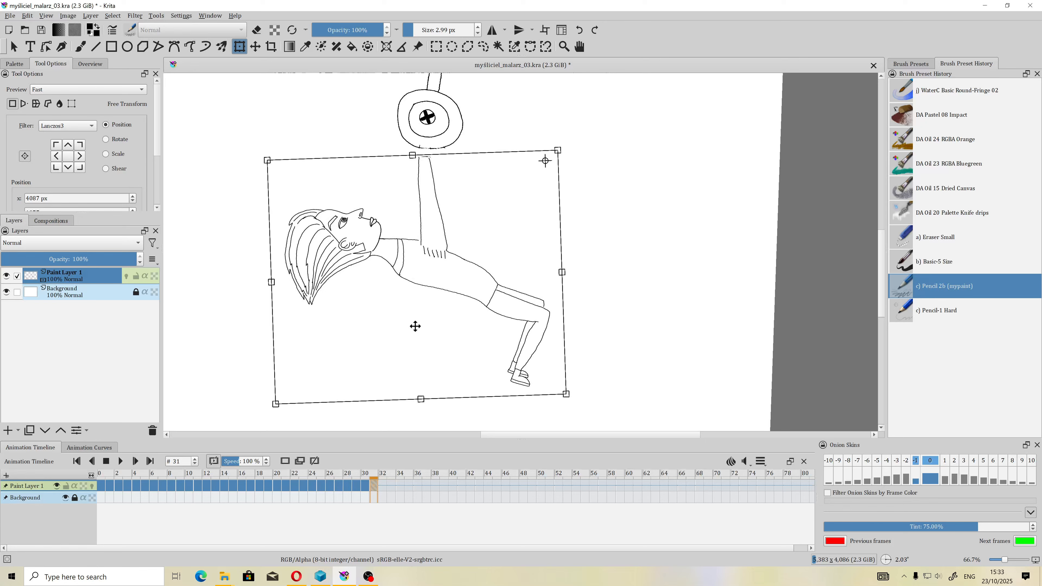
# Turn on onion skins for Paint Layer 1, then rotate the figure further counterclockwise and raise its hands to the ring
pyautogui.click(91, 486)
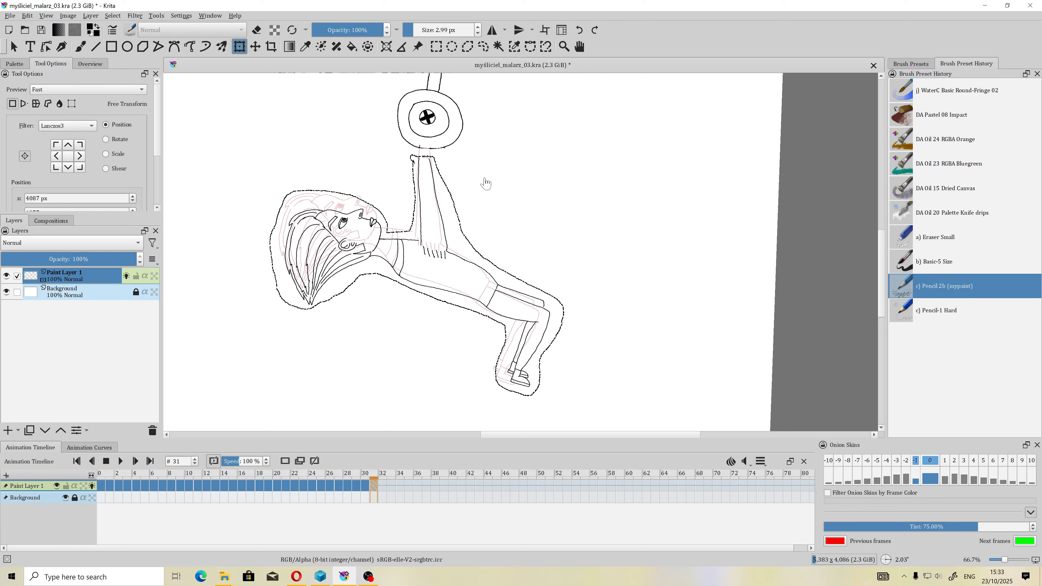
pyautogui.click(445, 178)
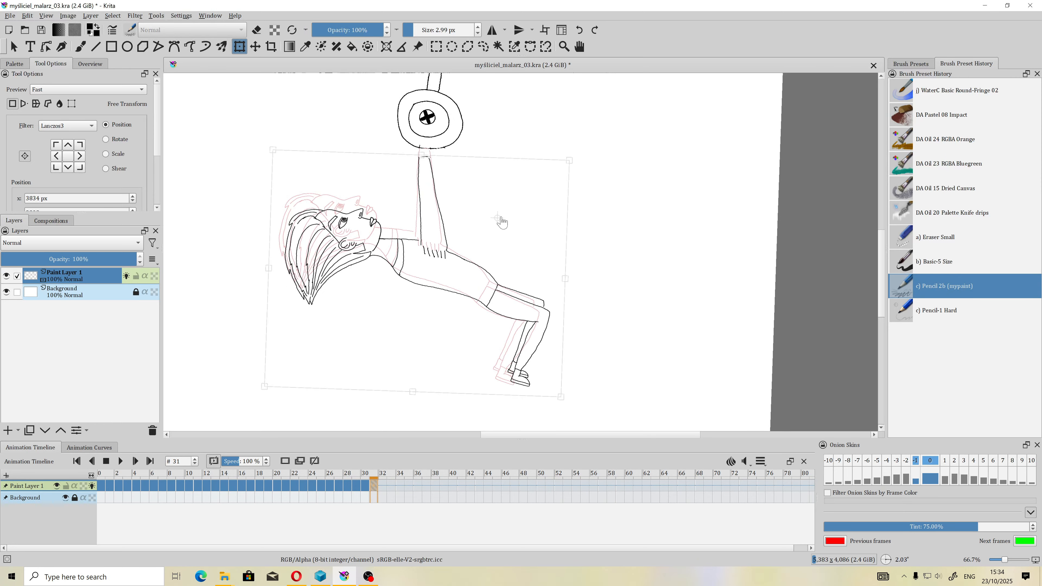
pyautogui.moveTo(498, 218); pyautogui.dragTo(498, 160)
pyautogui.moveTo(434, 185); pyautogui.dragTo(444, 162)
pyautogui.scroll(-3, 513, 277)
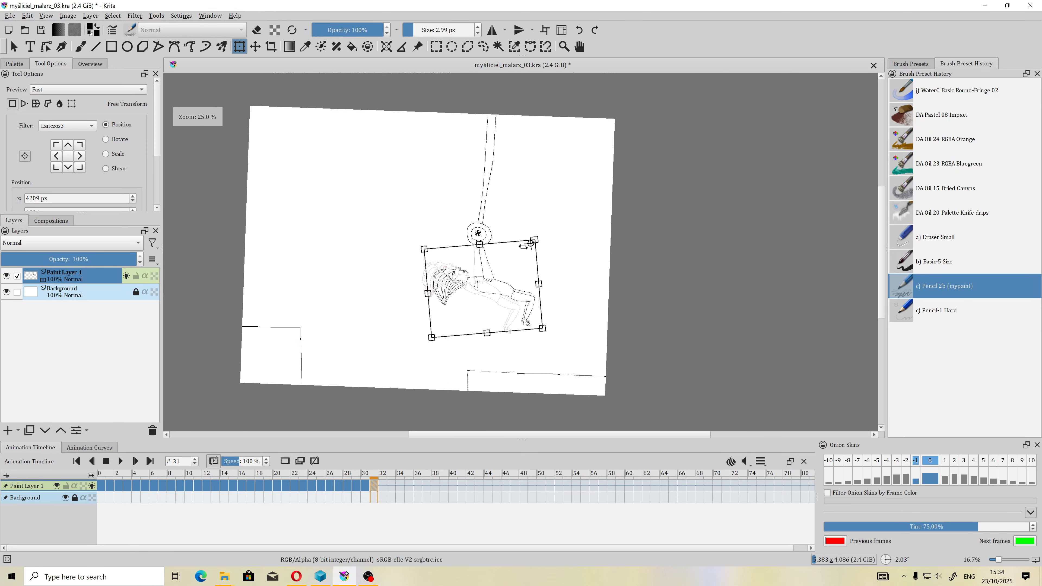
pyautogui.scroll(1, 526, 245)
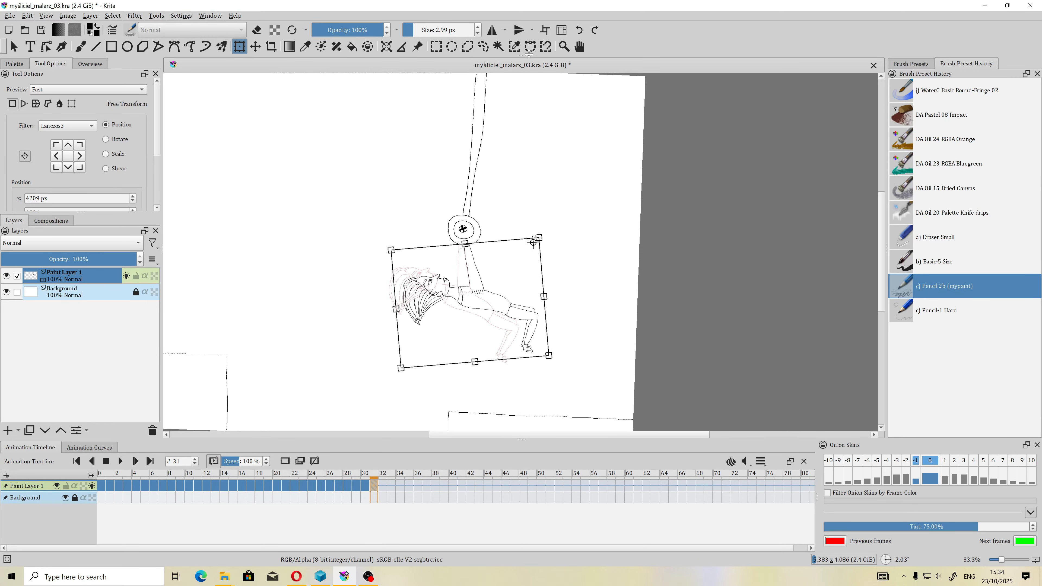
pyautogui.click(483, 48)
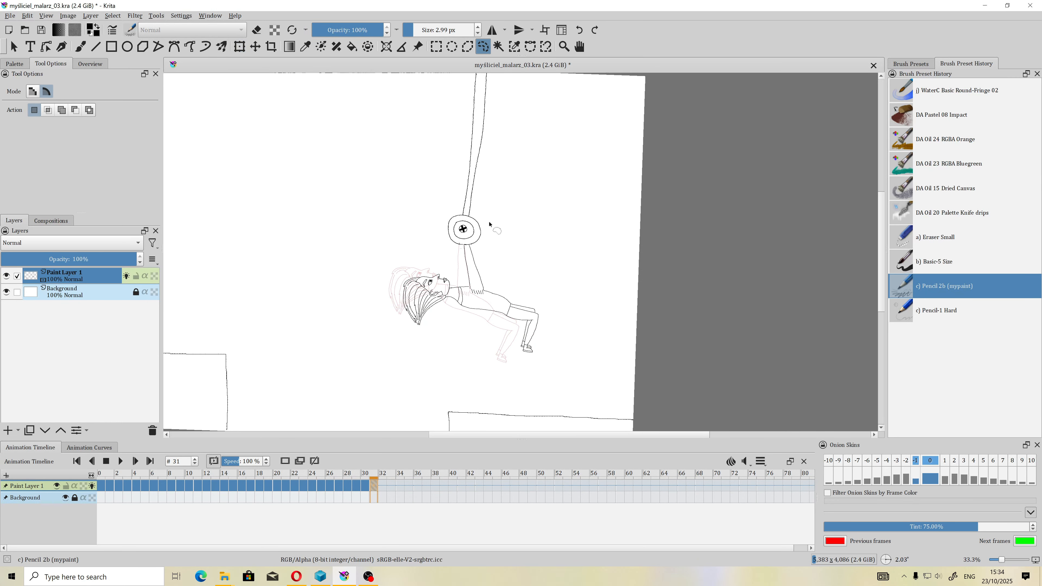
# Compare the rope, ring and figure on frame 31 with those on frame 30
pyautogui.scroll(1, 492, 208)
pyautogui.scroll(-1, 491, 209)
pyautogui.moveTo(491, 208); pyautogui.dragTo(489, 241)
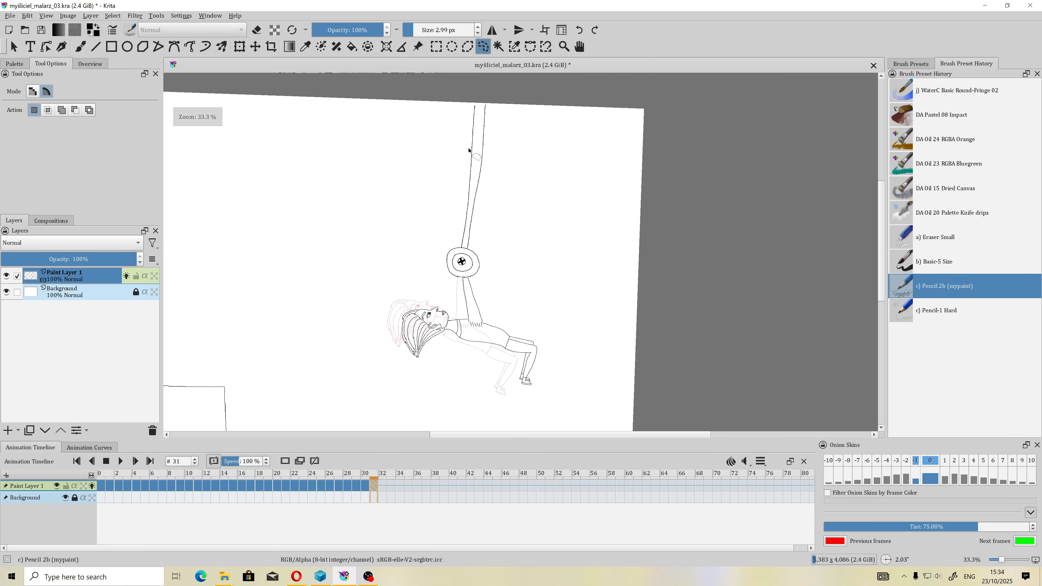
pyautogui.scroll(1, 468, 149)
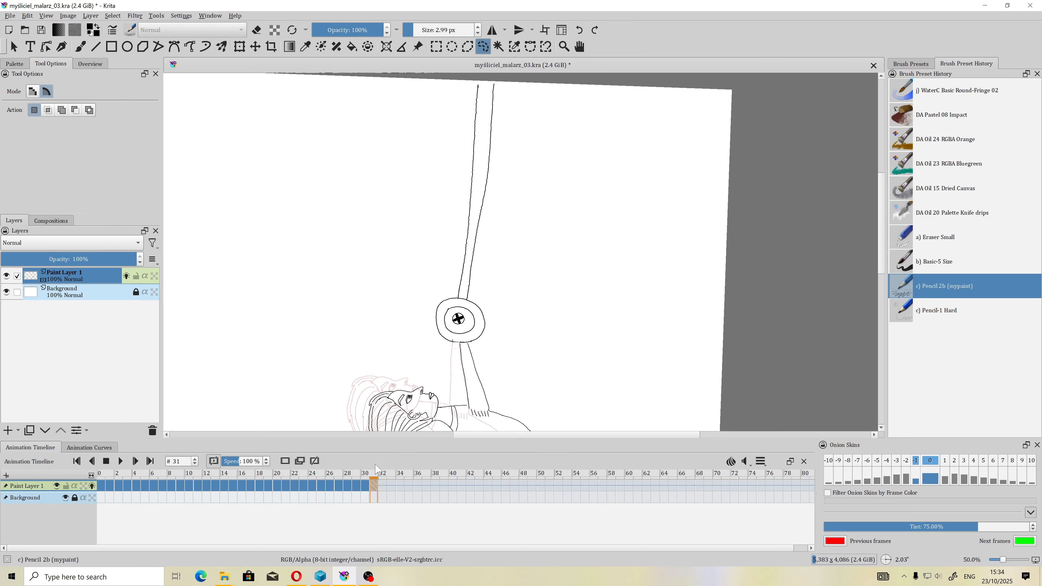
pyautogui.click(365, 486)
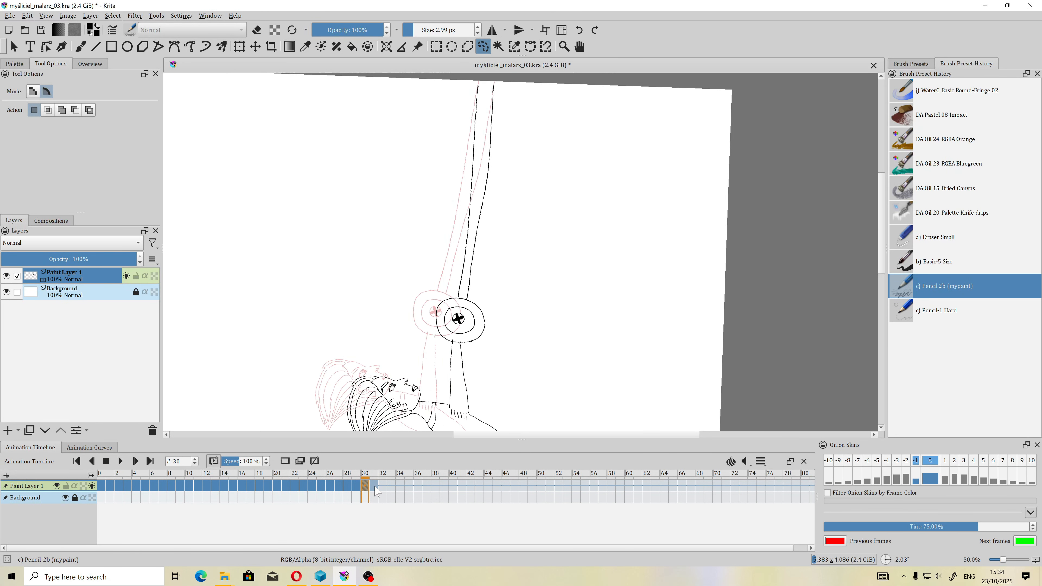
pyautogui.click(374, 487)
# Erase the ragged lower edge of the ring above the arms on frame 31 with the Eraser Small preset
pyautogui.moveTo(506, 318)
pyautogui.mouseDown()
pyautogui.moveTo(452, 331)
pyautogui.moveTo(458, 268)
pyautogui.mouseUp()
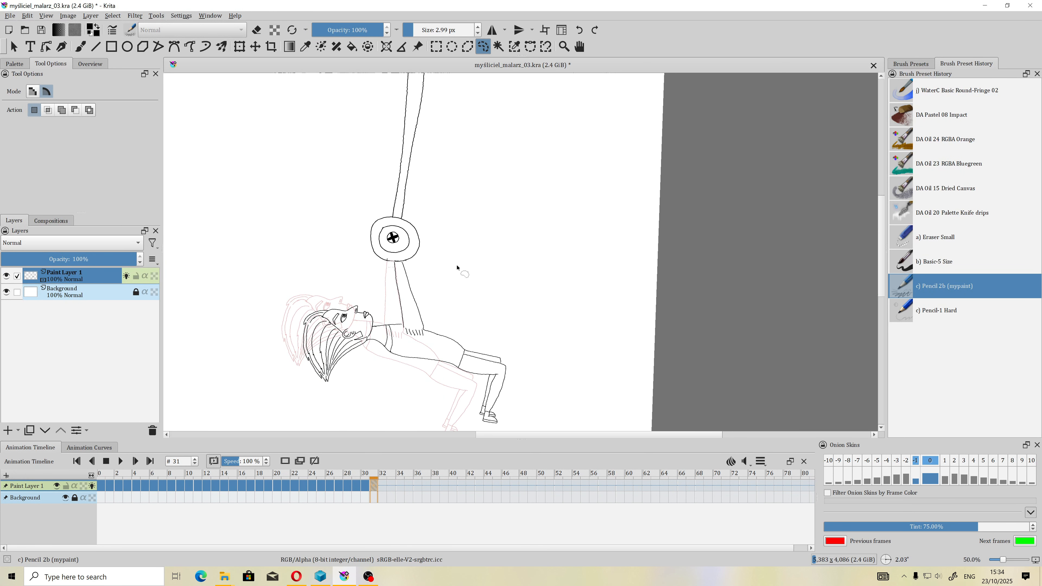
pyautogui.scroll(5, 389, 264)
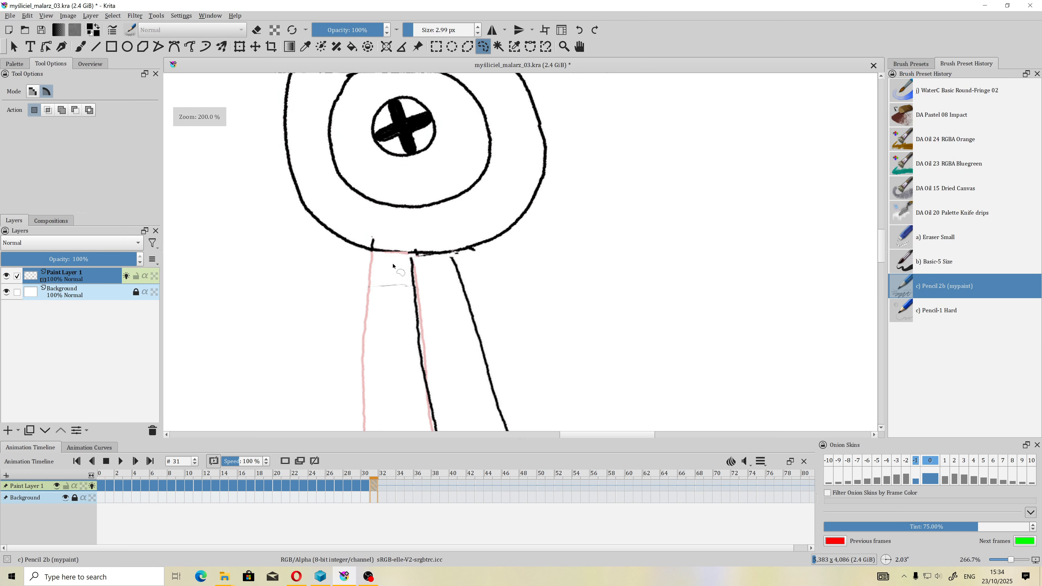
pyautogui.click(904, 239)
pyautogui.scroll(-2, 427, 260)
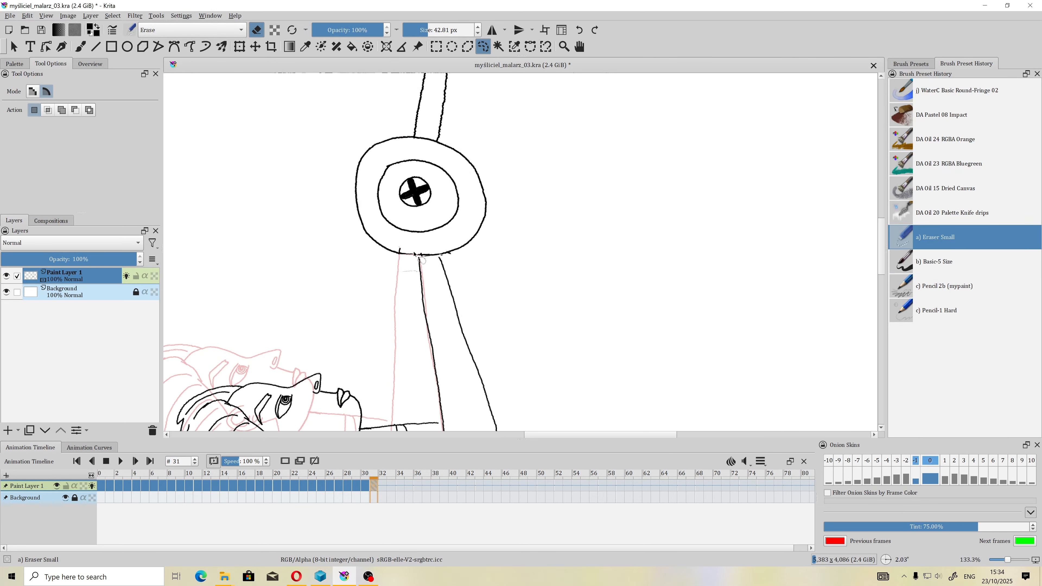
pyautogui.press('b')
pyautogui.moveTo(415, 255)
pyautogui.mouseDown()
pyautogui.moveTo(398, 253)
pyautogui.moveTo(447, 256)
pyautogui.mouseUp()
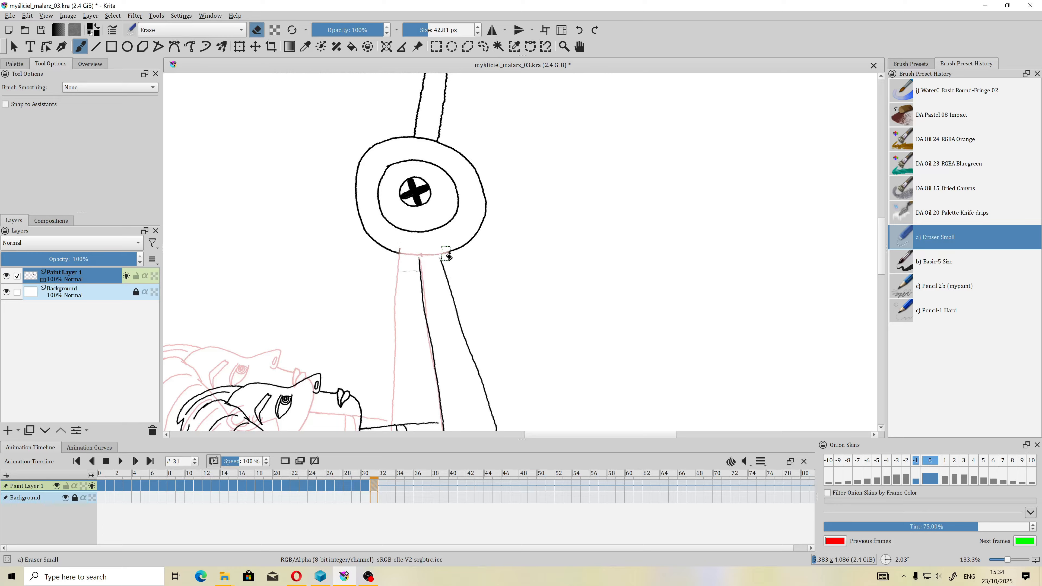
pyautogui.scroll(1, 427, 252)
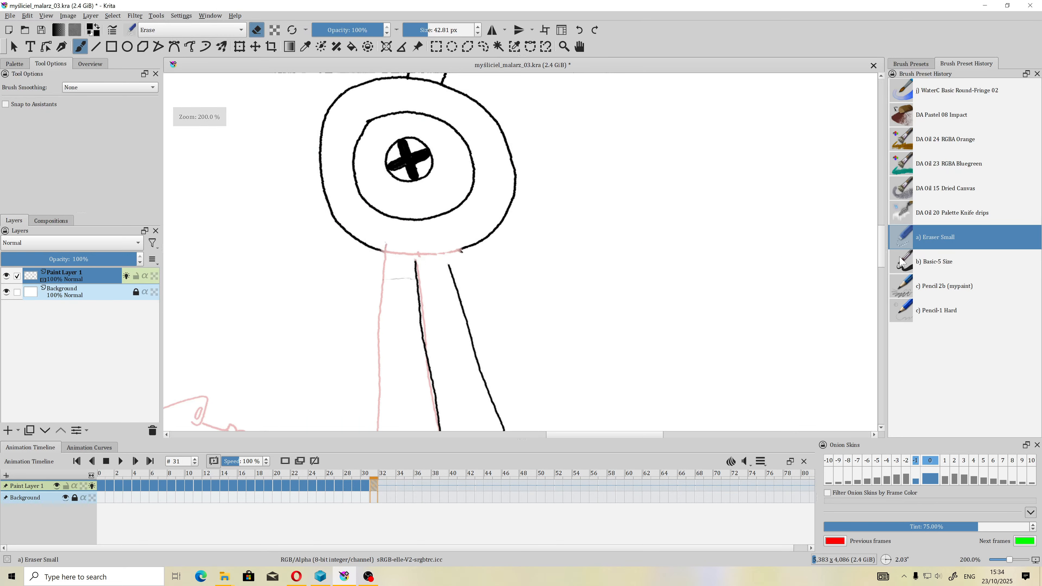
# Redraw the ring's lower edge with Pencil 2b and extend the arm lines up to meet it
pyautogui.click(905, 286)
pyautogui.scroll(1, 395, 255)
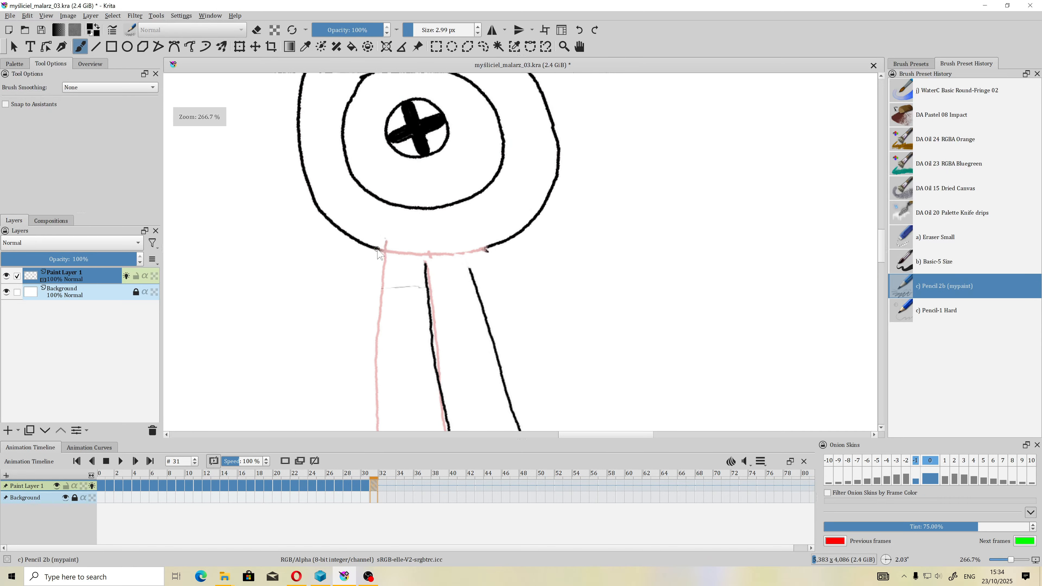
pyautogui.moveTo(377, 249); pyautogui.dragTo(491, 248)
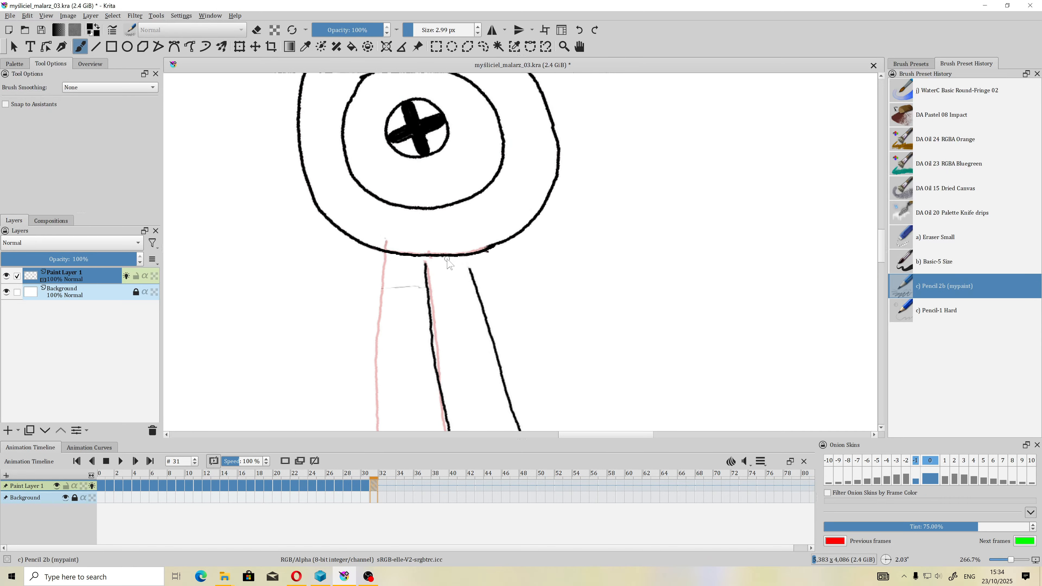
pyautogui.moveTo(424, 263); pyautogui.dragTo(425, 260)
pyautogui.scroll(-7, 425, 258)
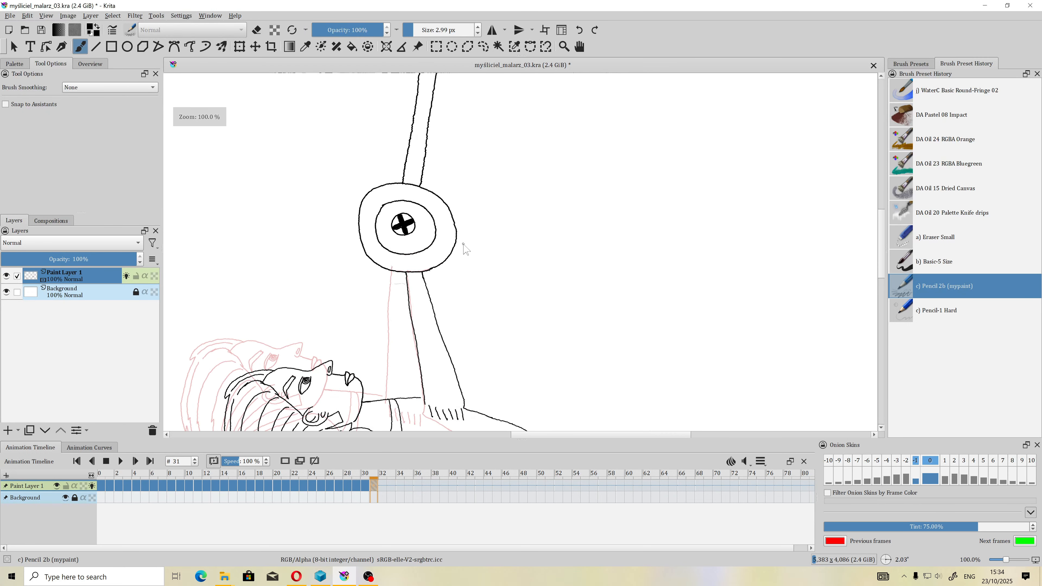
# Examine how the rope, ring and figure's arms line up on frame 31
pyautogui.scroll(1, 472, 297)
pyautogui.scroll(-1, 474, 291)
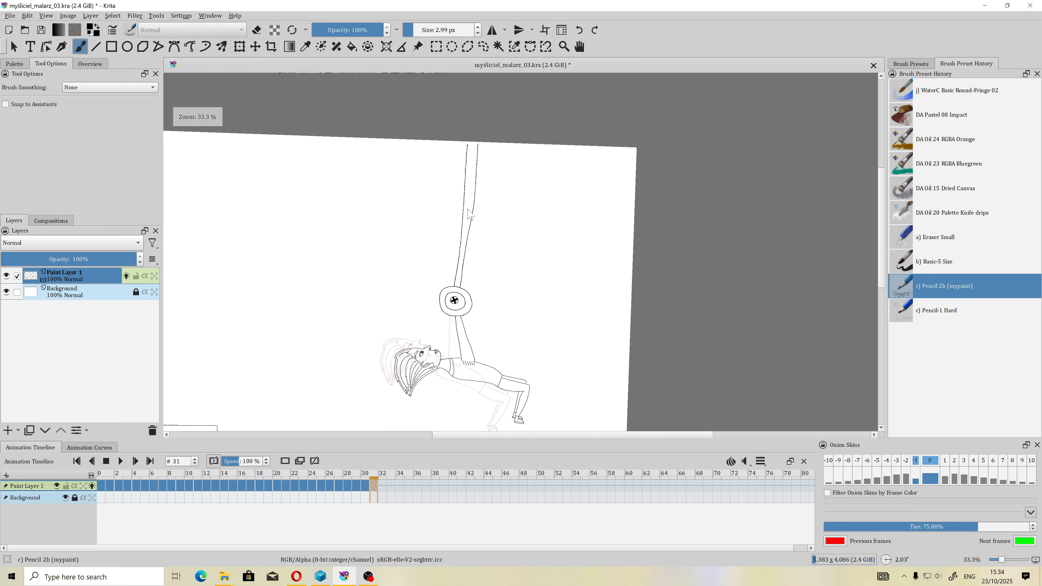
pyautogui.scroll(2, 468, 209)
pyautogui.scroll(-1, 466, 221)
pyautogui.scroll(-1, 450, 335)
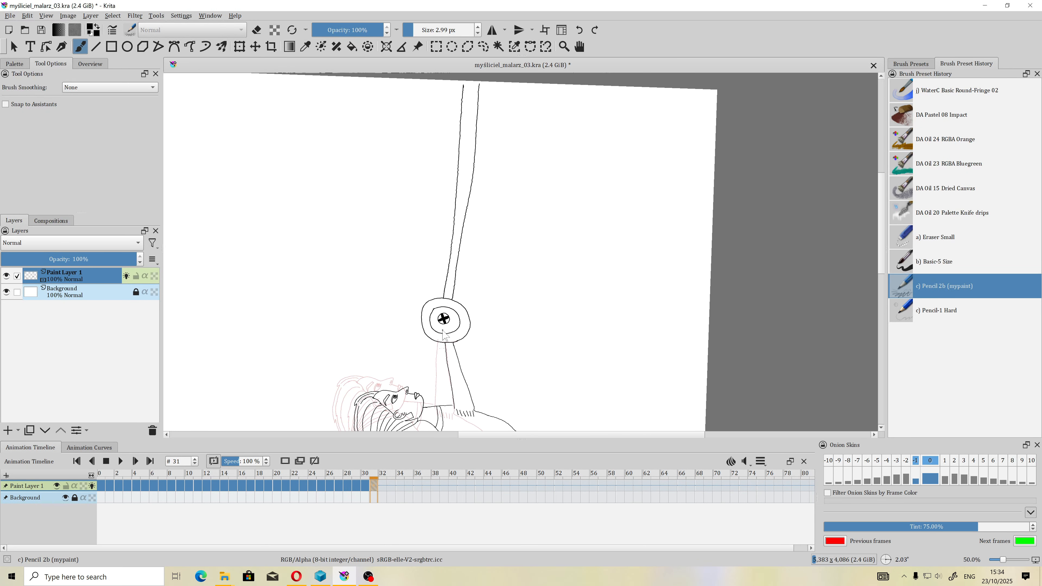
pyautogui.scroll(1, 443, 342)
pyautogui.scroll(-1, 443, 342)
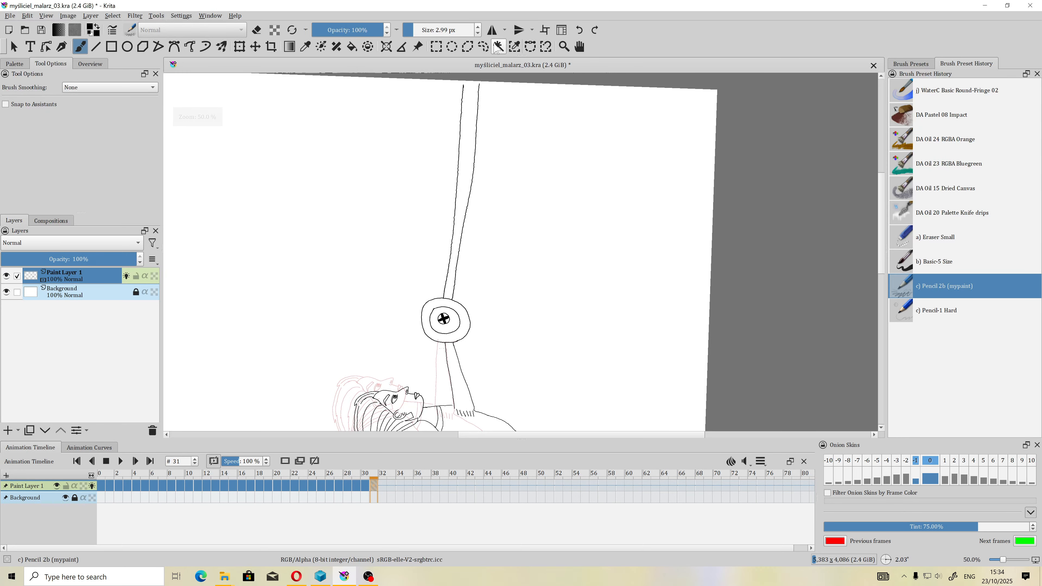
# Outline the rope and ring on frame 31 with the Freehand Selection tool, leaving out the arms, after comparing with frame 30
pyautogui.click(483, 48)
pyautogui.moveTo(427, 288); pyautogui.dragTo(419, 267)
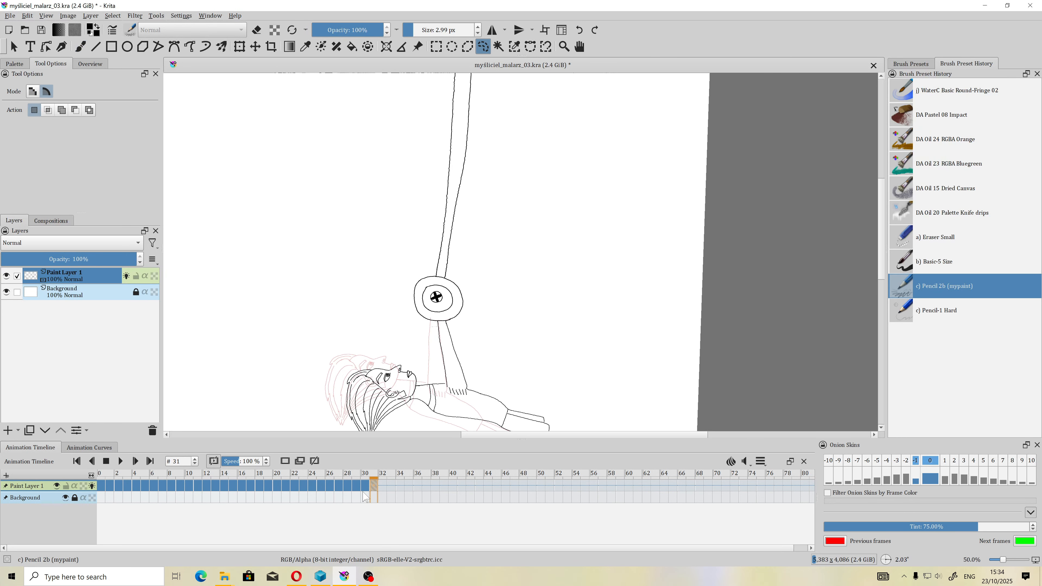
pyautogui.click(363, 491)
pyautogui.click(372, 487)
pyautogui.scroll(1, 431, 327)
pyautogui.scroll(-1, 432, 326)
pyautogui.moveTo(432, 326); pyautogui.dragTo(408, 347)
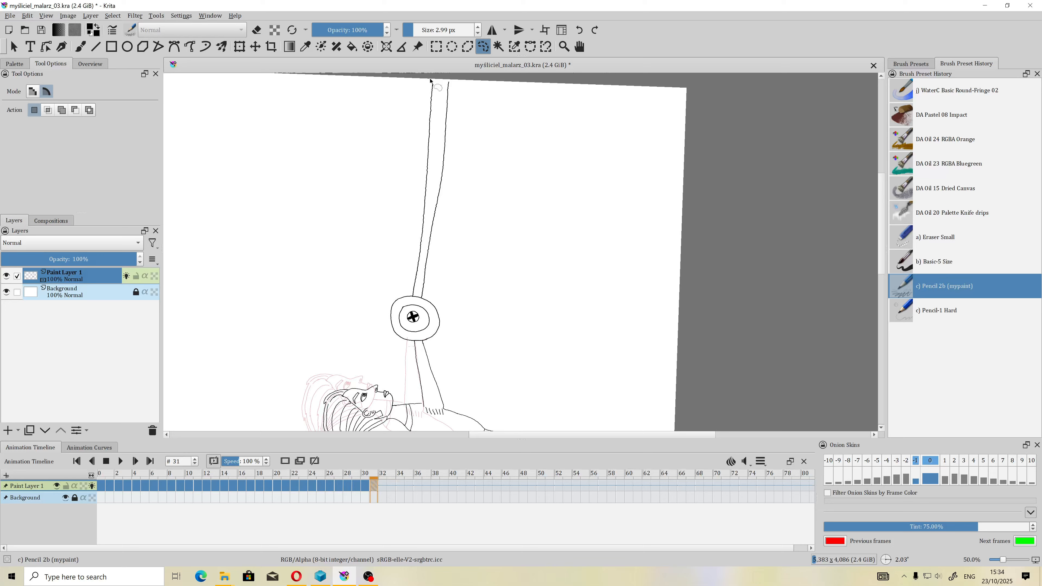
pyautogui.moveTo(429, 81); pyautogui.dragTo(409, 269)
pyautogui.moveTo(436, 338)
pyautogui.mouseDown()
pyautogui.moveTo(432, 285)
pyautogui.moveTo(462, 118)
pyautogui.moveTo(458, 82)
pyautogui.moveTo(429, 80)
pyautogui.mouseUp()
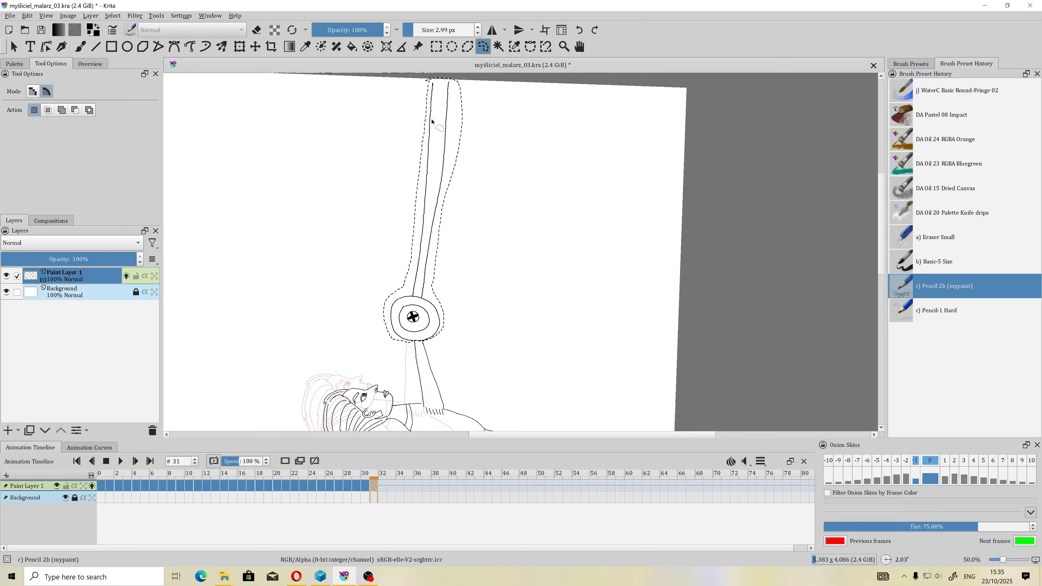
# Rotate the selected rope and ring counterclockwise with Transform, reposition the ring above the figure's arms, and clear the selection
pyautogui.click(240, 47)
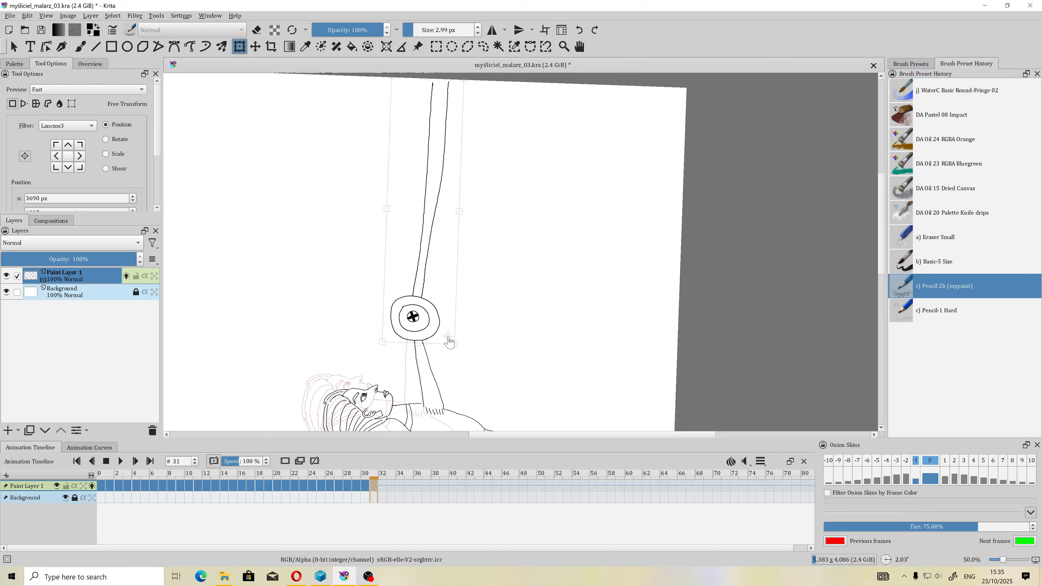
pyautogui.moveTo(464, 352); pyautogui.dragTo(466, 347)
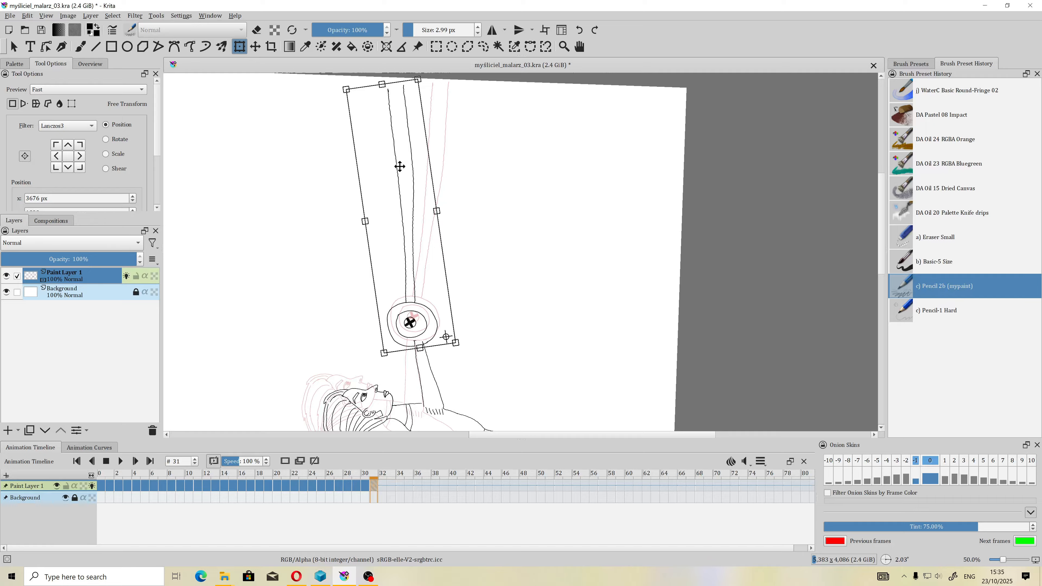
pyautogui.moveTo(400, 167); pyautogui.dragTo(405, 169)
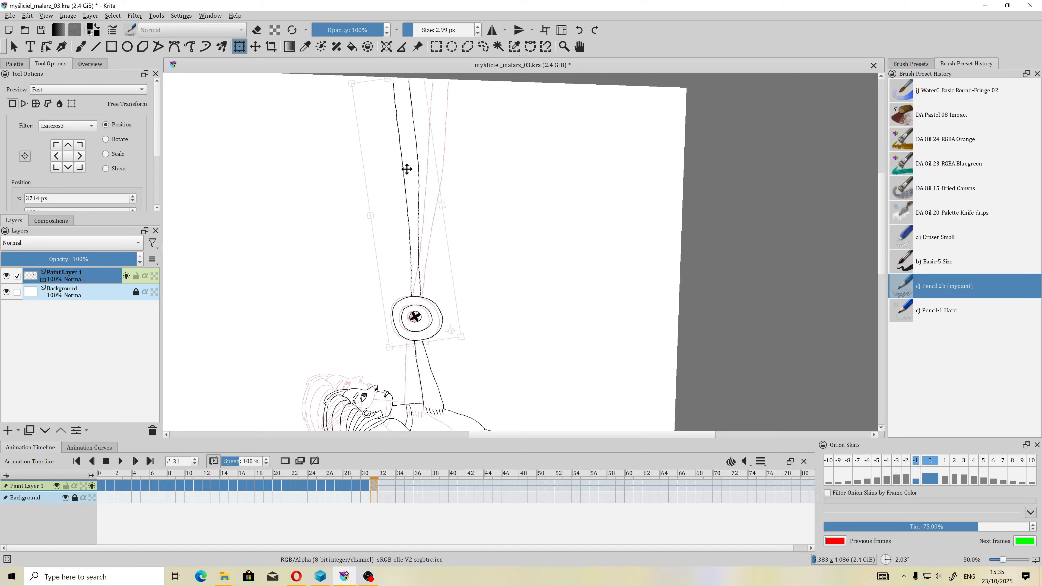
pyautogui.moveTo(405, 169); pyautogui.dragTo(404, 169)
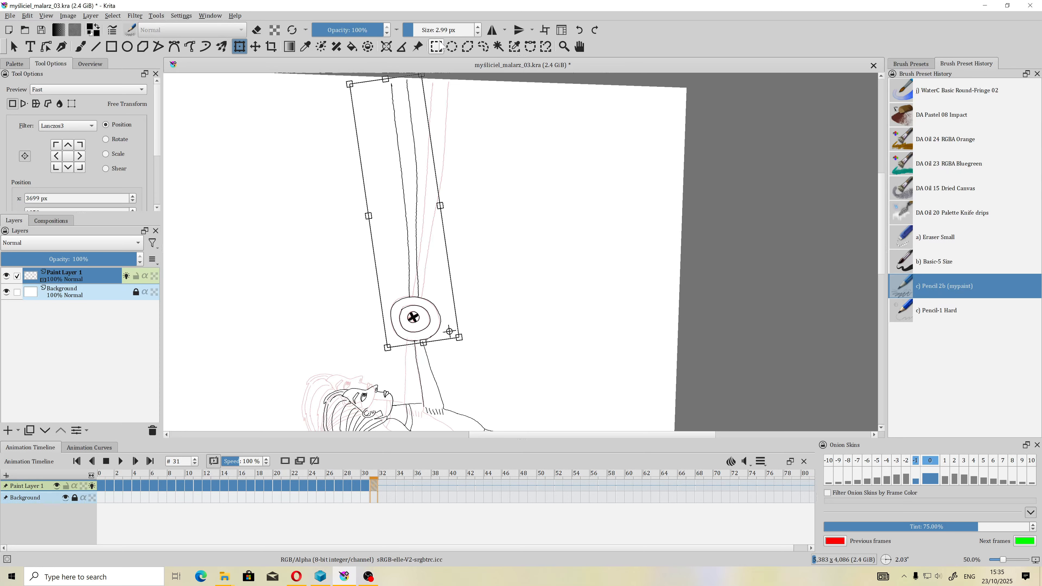
pyautogui.click(483, 47)
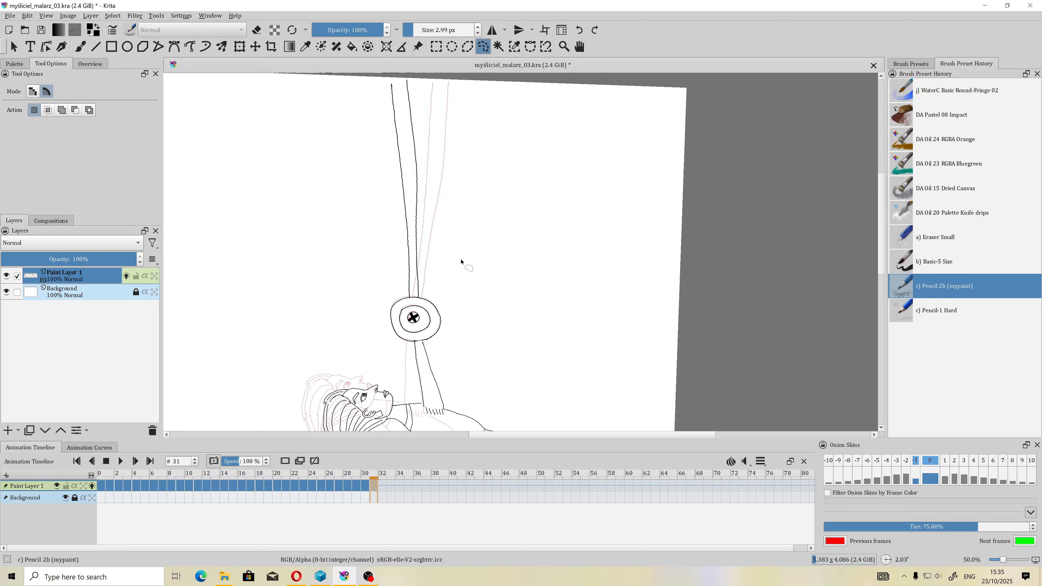
# Compare frame 31 with frame 30, then extend both rope lines on frame 31 up to the canvas edge with Pencil 2b
pyautogui.click(366, 488)
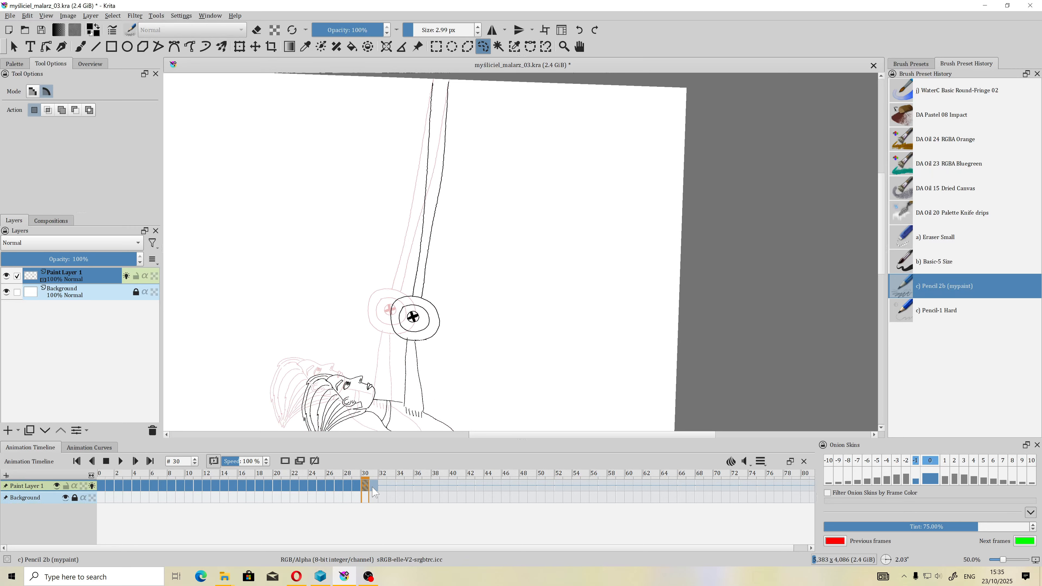
pyautogui.click(373, 488)
pyautogui.scroll(3, 422, 130)
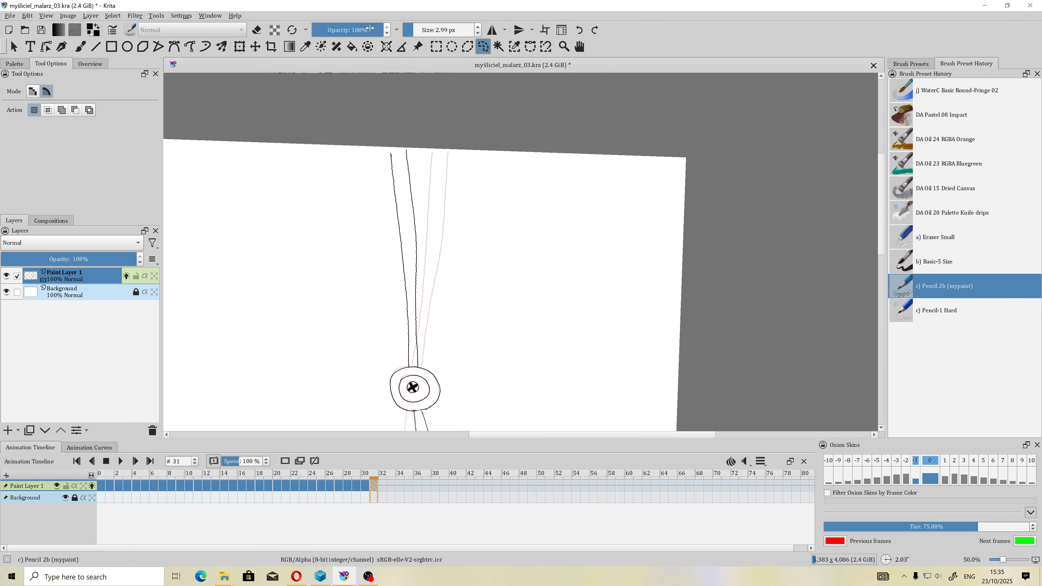
pyautogui.scroll(3, 389, 164)
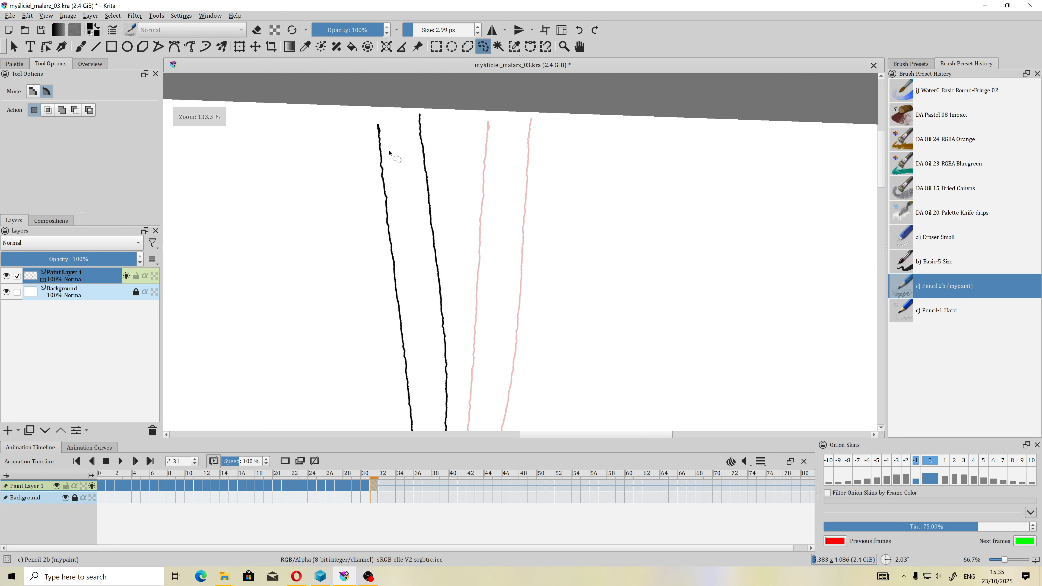
pyautogui.press('b')
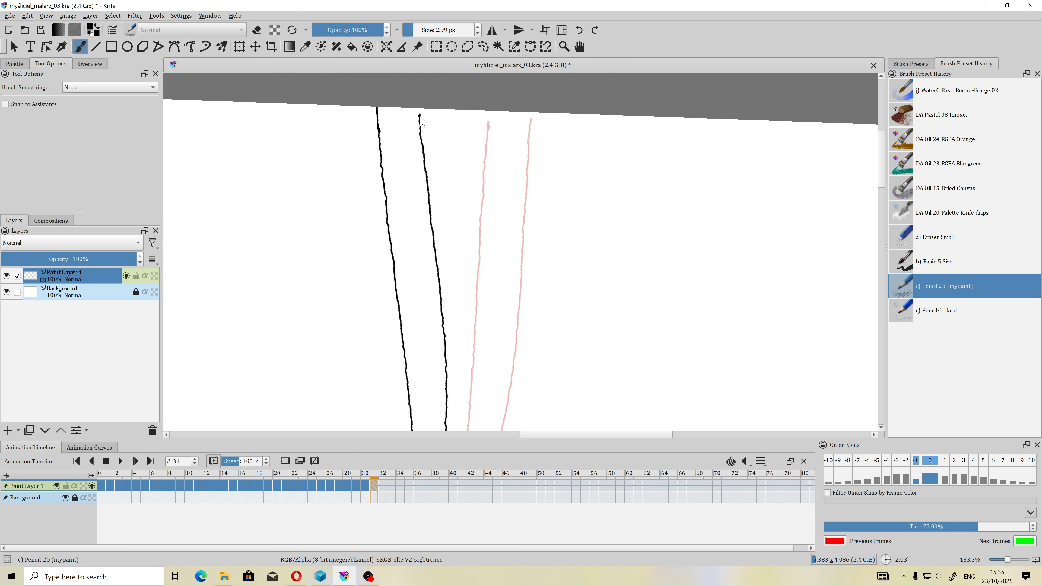
# Erase the ring's uneven lower edge where it meets the arms on frame 31 with the Eraser Small preset
pyautogui.scroll(-2, 581, 326)
pyautogui.scroll(6, 476, 349)
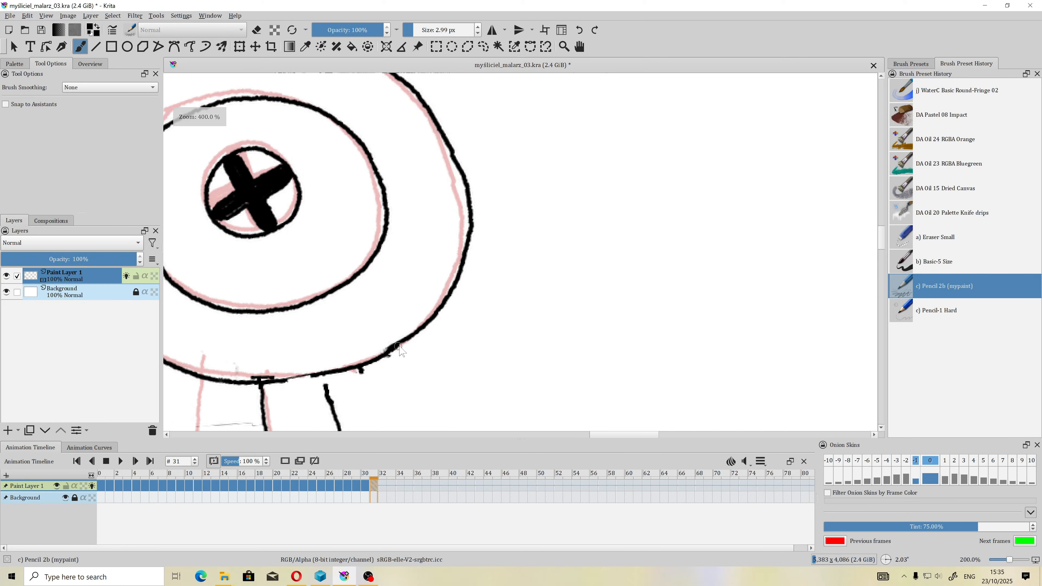
pyautogui.click(908, 237)
pyautogui.moveTo(447, 283)
pyautogui.mouseDown()
pyautogui.moveTo(552, 277)
pyautogui.moveTo(564, 273)
pyautogui.moveTo(571, 245)
pyautogui.moveTo(544, 264)
pyautogui.moveTo(466, 278)
pyautogui.moveTo(578, 257)
pyautogui.moveTo(499, 279)
pyautogui.mouseUp()
pyautogui.hotkey('ctrl', 'z')
# Redraw the erased lower arc of the ring with Pencil 2b and join both arm lines to it
pyautogui.click(919, 289)
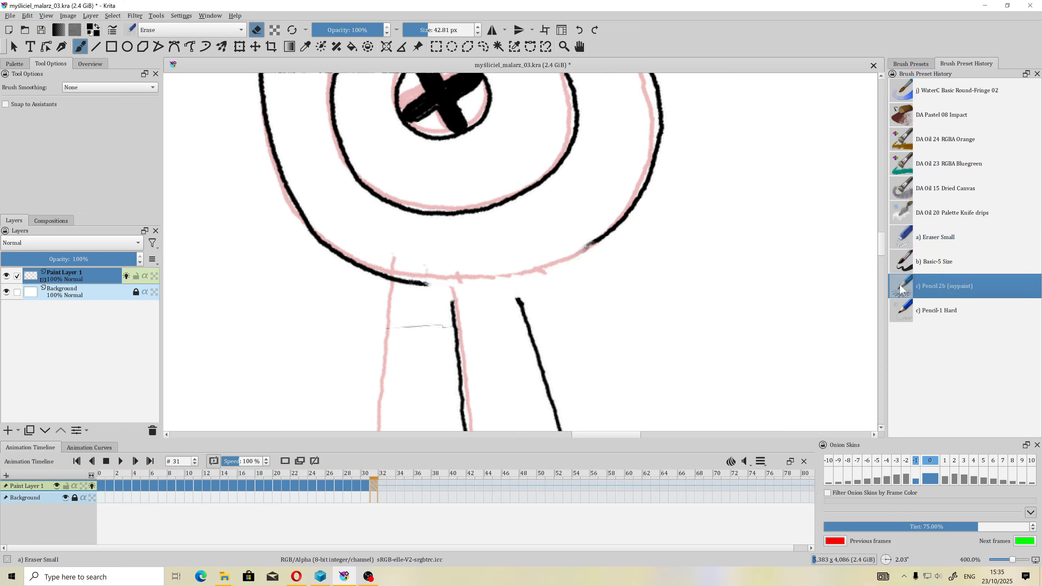
pyautogui.moveTo(434, 283)
pyautogui.mouseDown()
pyautogui.moveTo(521, 275)
pyautogui.moveTo(605, 238)
pyautogui.mouseUp()
pyautogui.moveTo(518, 303)
pyautogui.mouseDown()
pyautogui.moveTo(508, 278)
pyautogui.moveTo(519, 304)
pyautogui.mouseUp()
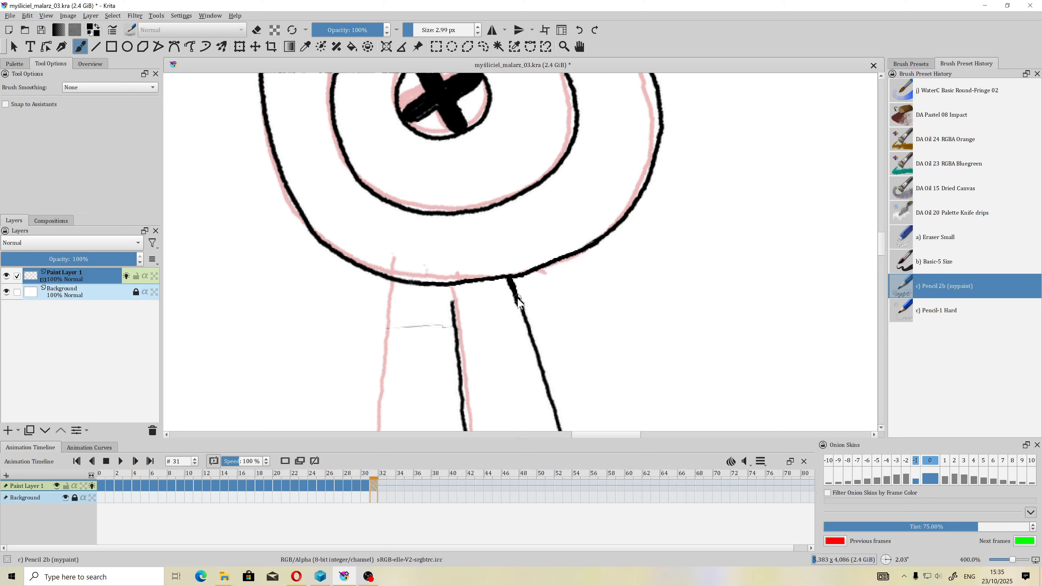
pyautogui.moveTo(454, 306)
pyautogui.mouseDown()
pyautogui.moveTo(451, 288)
pyautogui.moveTo(454, 306)
pyautogui.mouseUp()
pyautogui.scroll(-8, 484, 263)
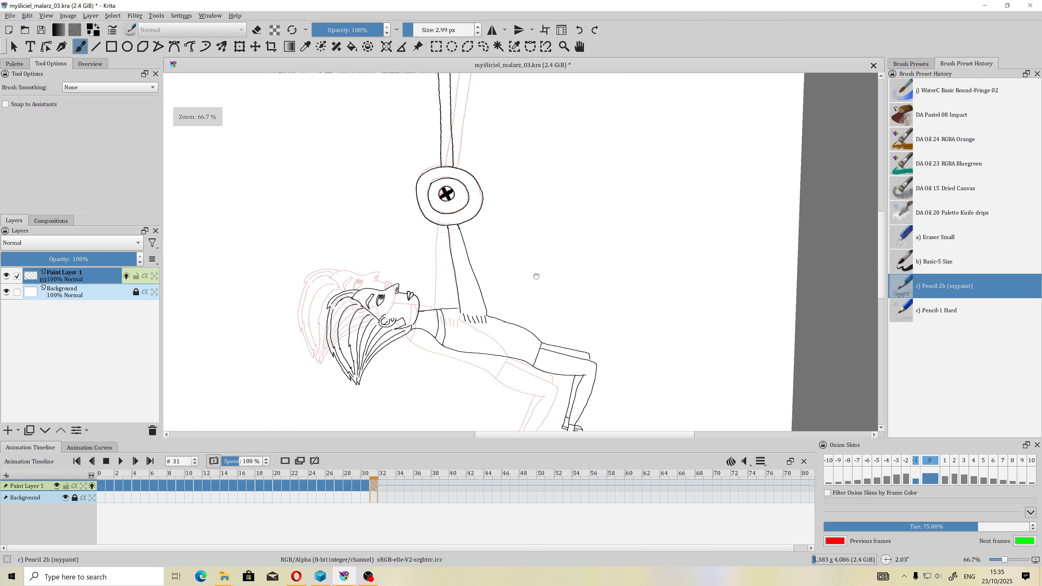
# Turn off onion skins for Paint Layer 1, compare frames 30 and 31, and extend frame 30's rope lines to the canvas edge
pyautogui.click(92, 485)
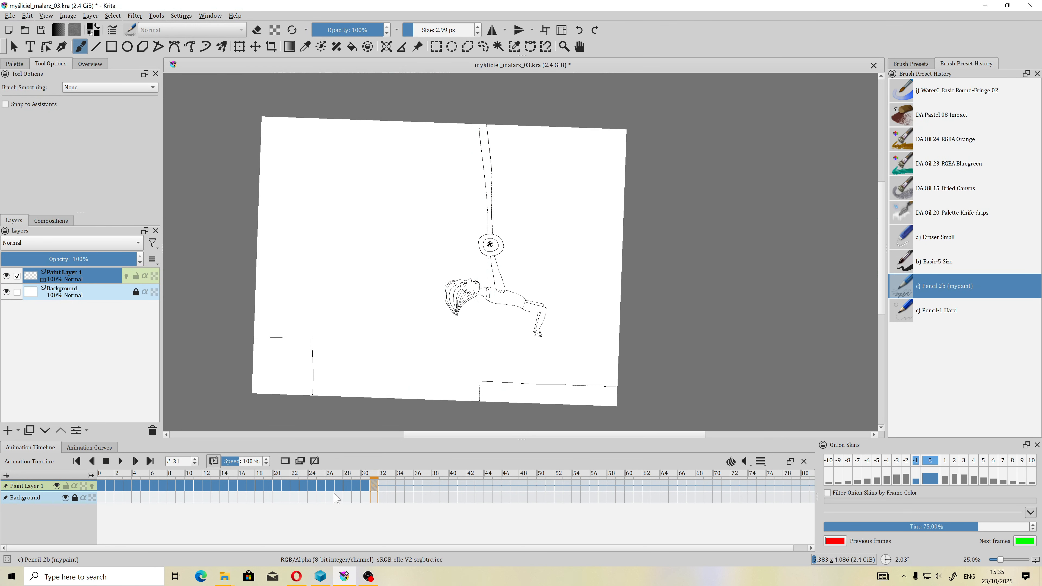
pyautogui.click(365, 485)
pyautogui.click(374, 487)
pyautogui.click(366, 487)
pyautogui.scroll(5, 489, 150)
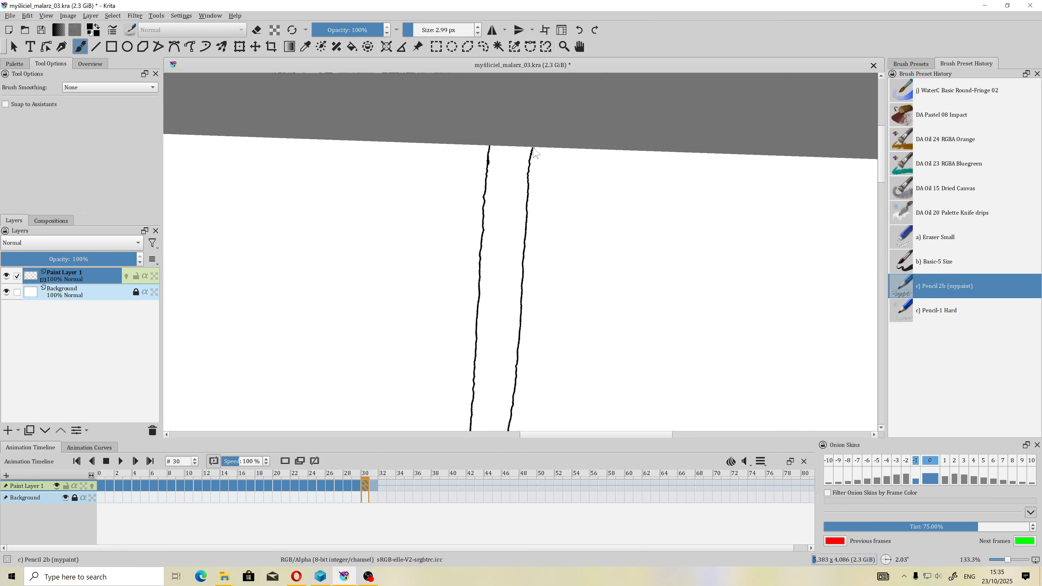
pyautogui.scroll(-4, 561, 241)
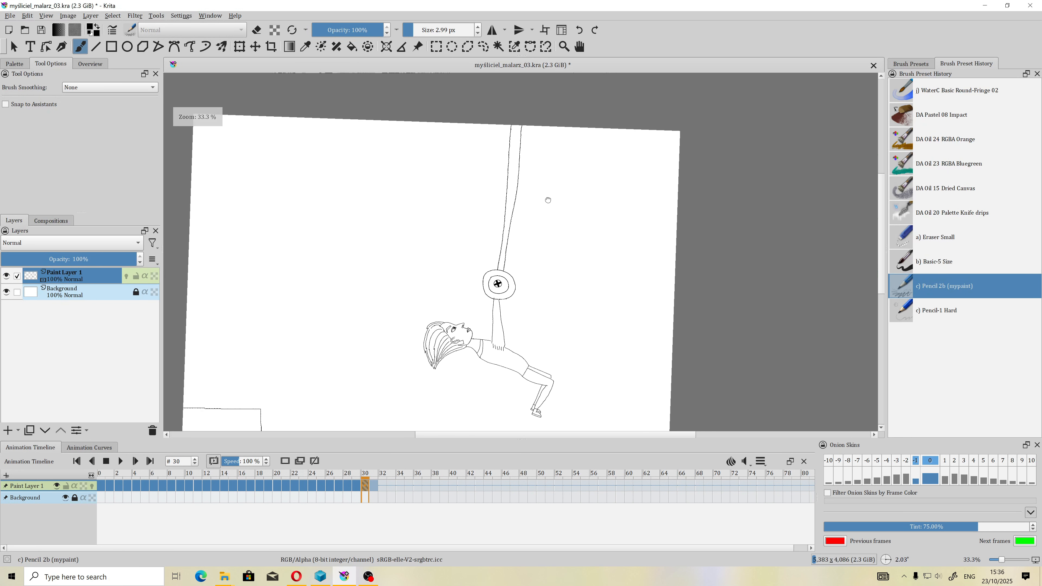
# Examine frame 31's figure and both platforms, briefly showing the onion skins for comparison
pyautogui.click(373, 488)
pyautogui.moveTo(428, 332); pyautogui.dragTo(420, 282)
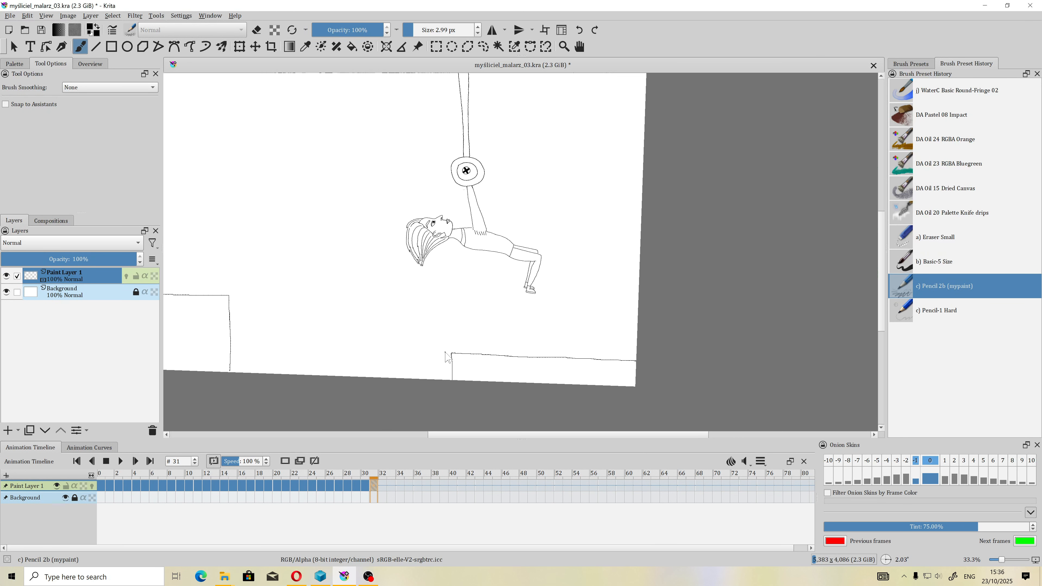
pyautogui.scroll(1, 441, 356)
pyautogui.scroll(-3, 439, 328)
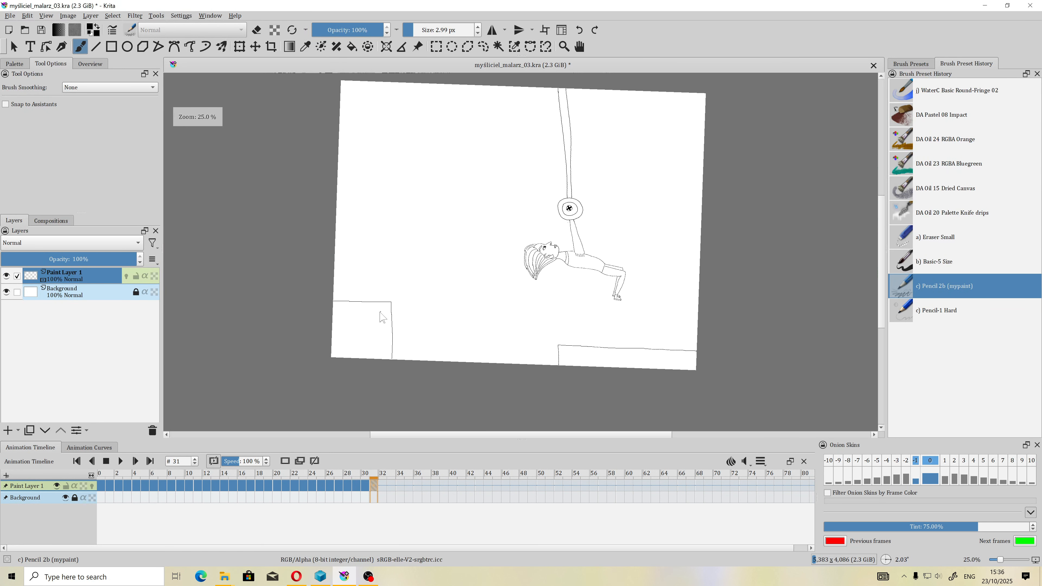
pyautogui.scroll(1, 438, 292)
pyautogui.scroll(1, 438, 291)
pyautogui.click(92, 486)
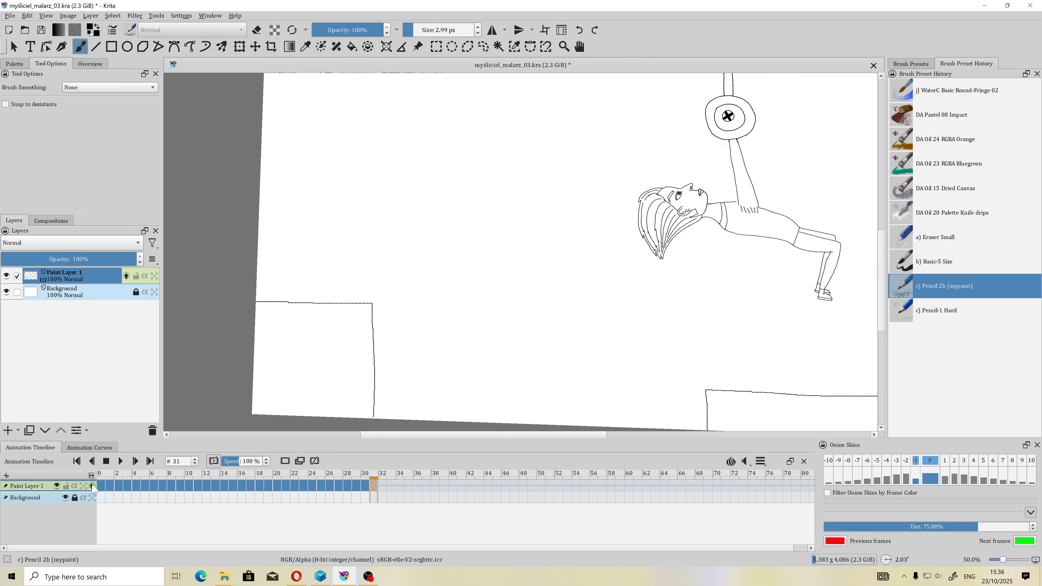
pyautogui.scroll(-1, 641, 290)
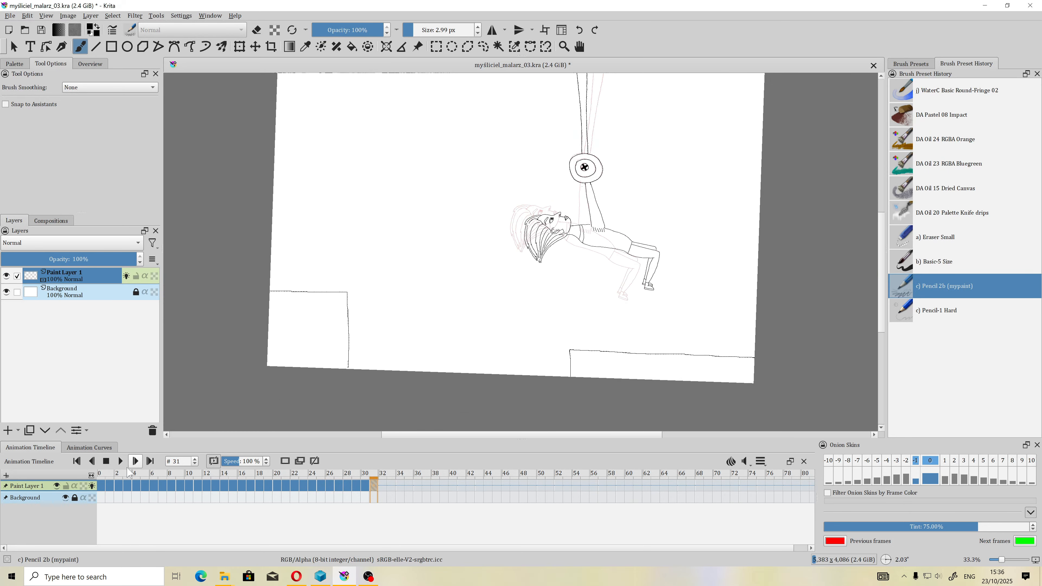
pyautogui.click(92, 486)
# Go back to frame 0 of the animation and save the document
pyautogui.click(101, 486)
pyautogui.moveTo(533, 167); pyautogui.dragTo(424, 199)
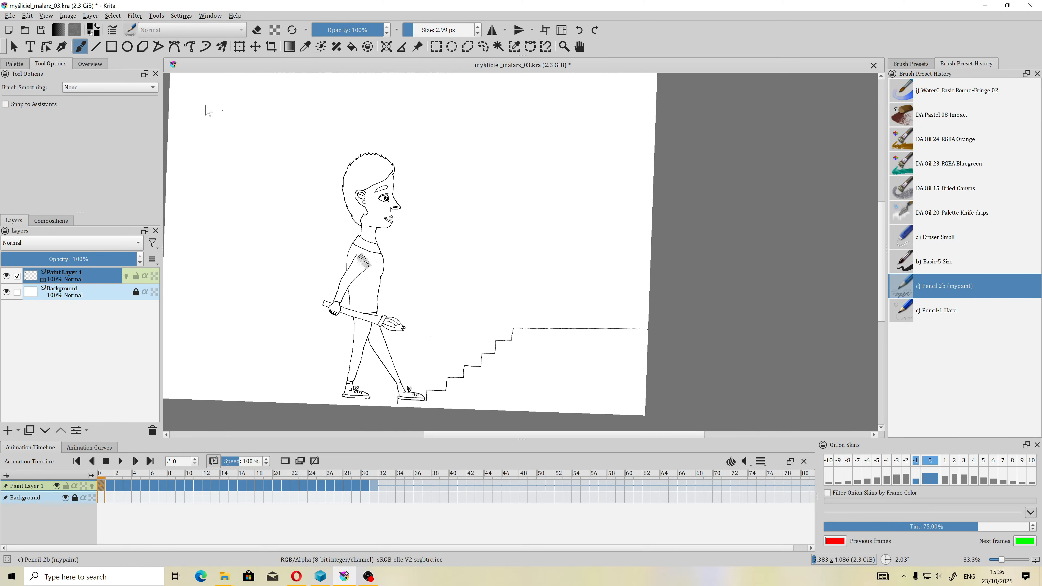
pyautogui.click(41, 32)
# Review the Performance memory limits and Animation Cache settings in the Krita configuration
pyautogui.click(181, 16)
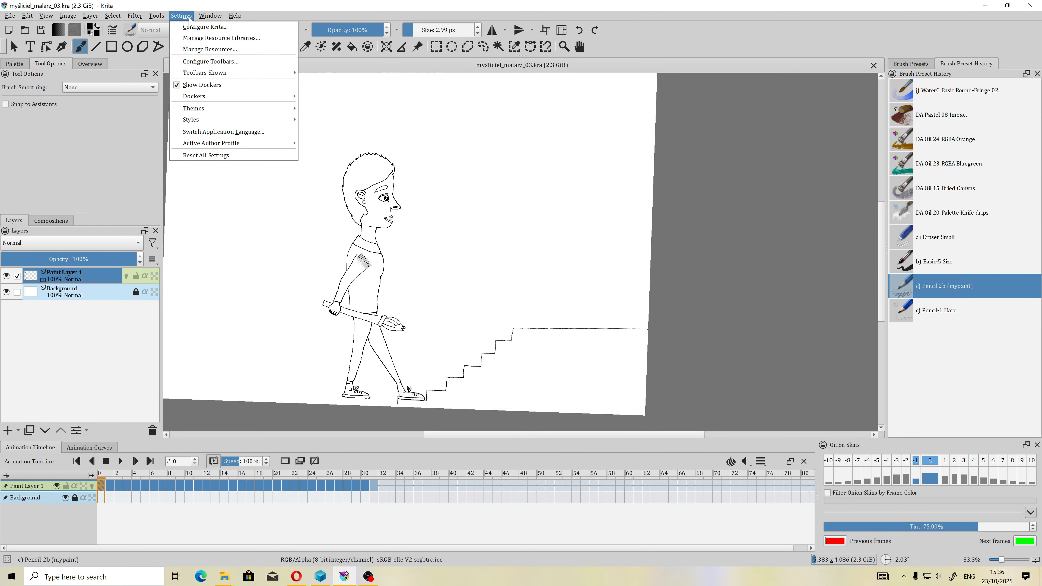
pyautogui.click(210, 31)
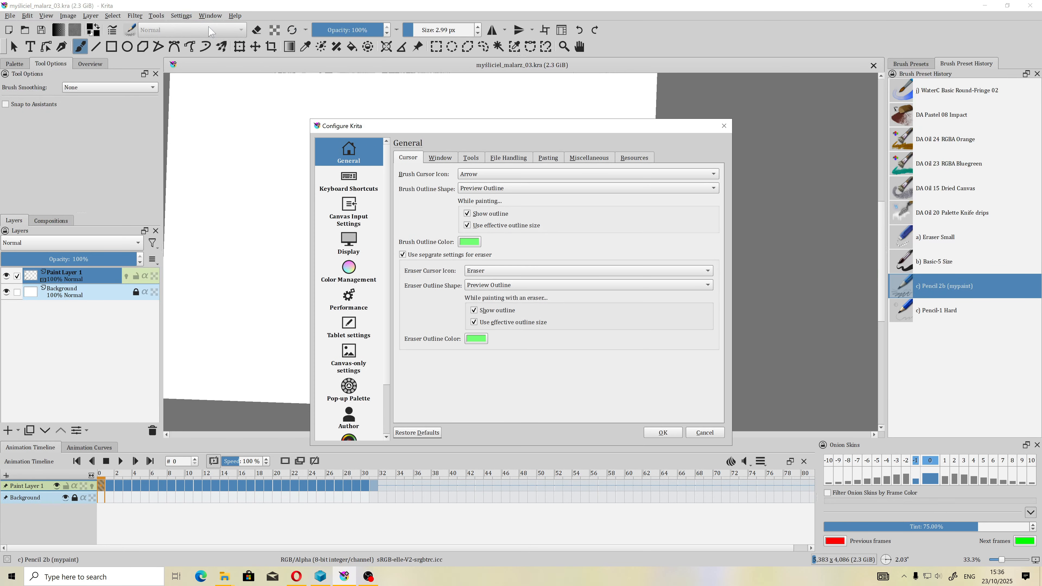
pyautogui.click(357, 299)
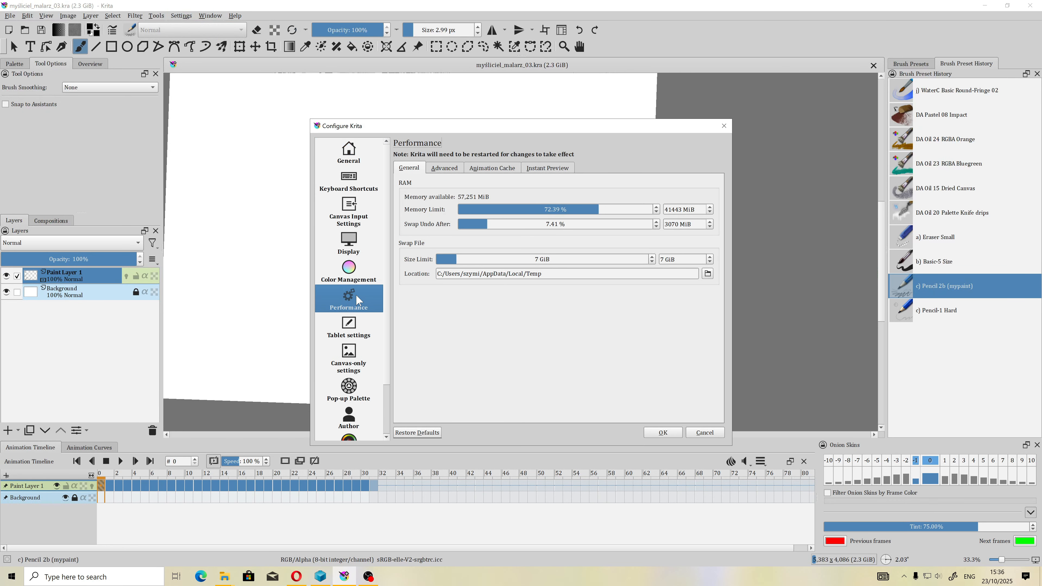
pyautogui.click(465, 168)
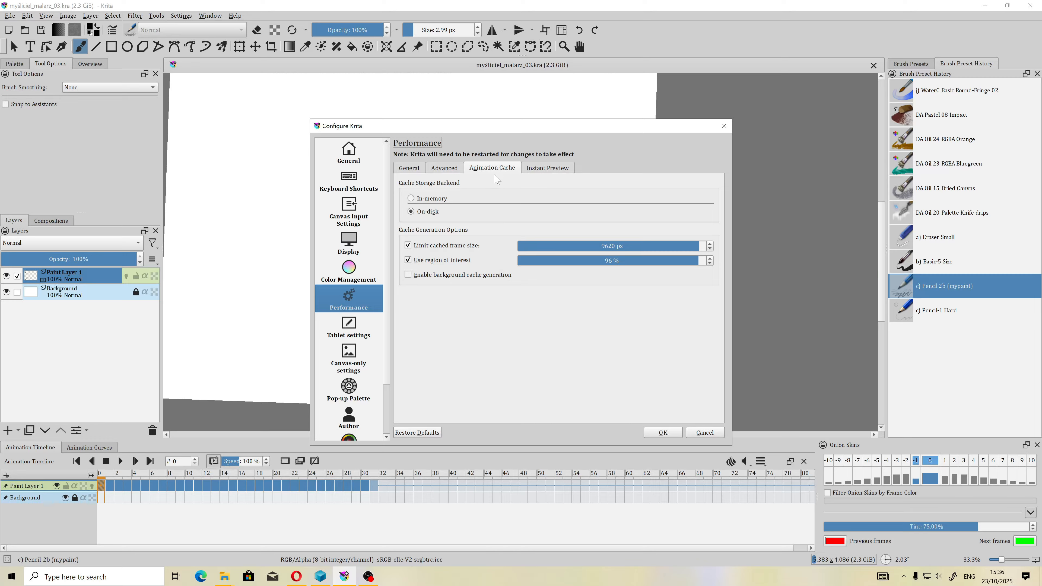
# Review the Display canvas acceleration settings, including the scaling mode and preferred renderer choices, and accept the configuration
pyautogui.click(351, 244)
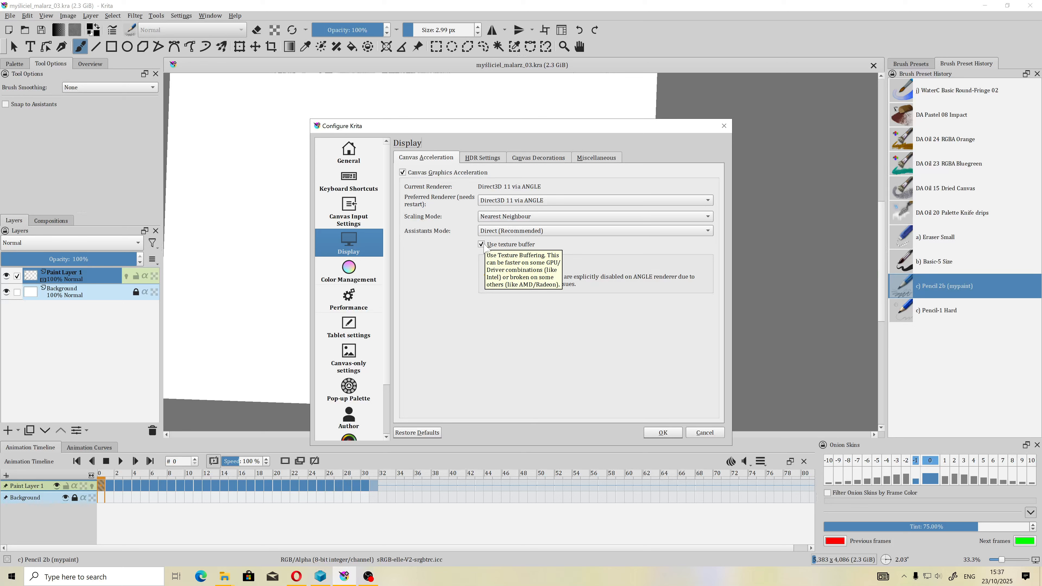
pyautogui.click(509, 220)
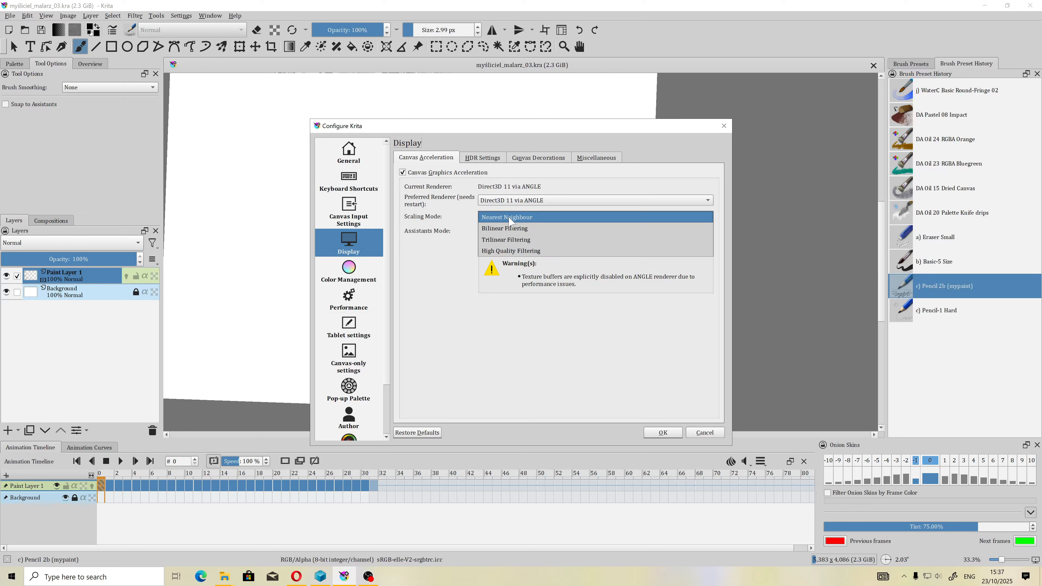
pyautogui.click(509, 221)
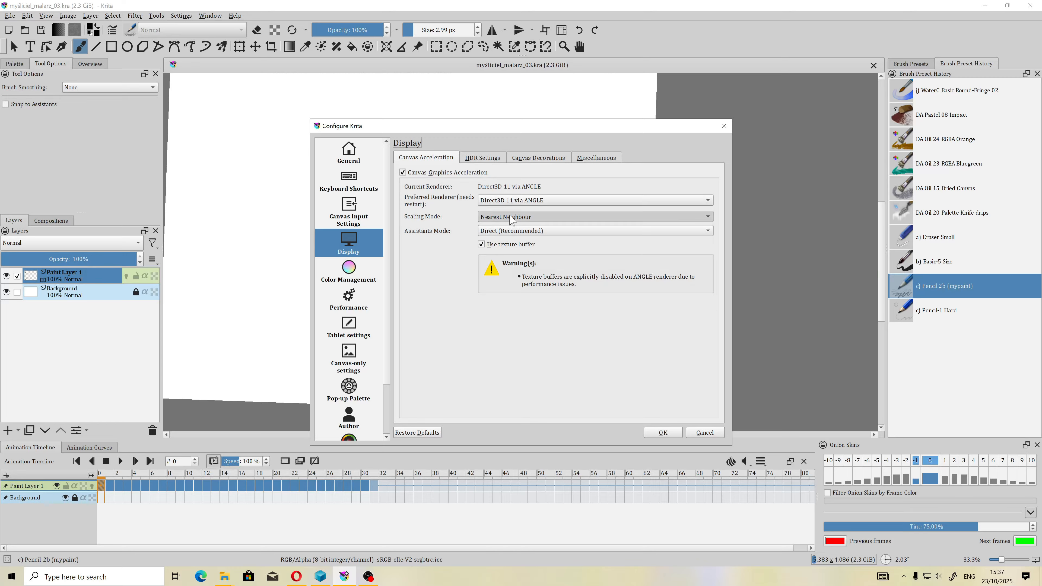
pyautogui.click(512, 217)
pyautogui.click(518, 217)
pyautogui.click(531, 202)
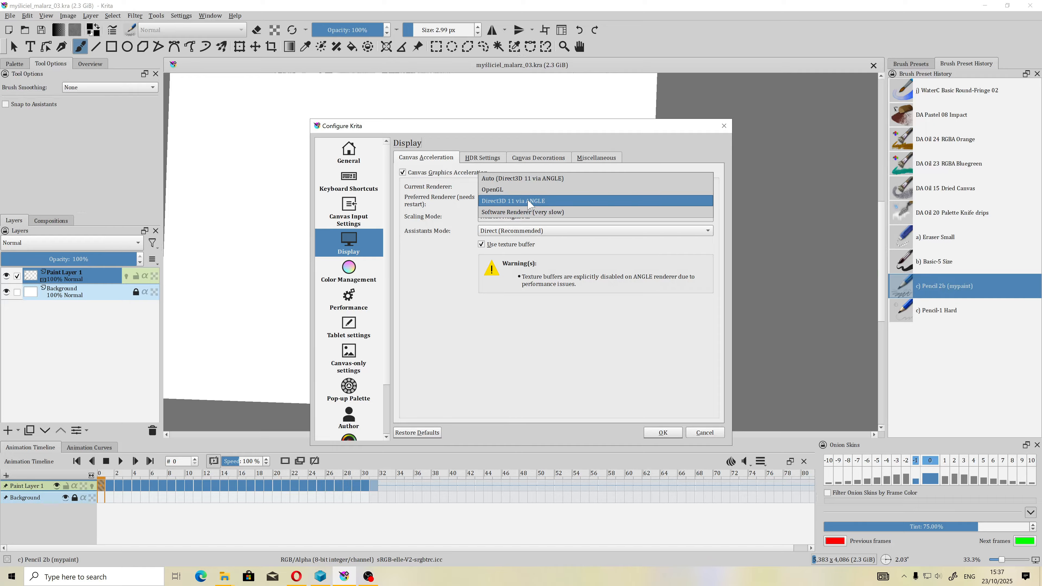
pyautogui.click(529, 204)
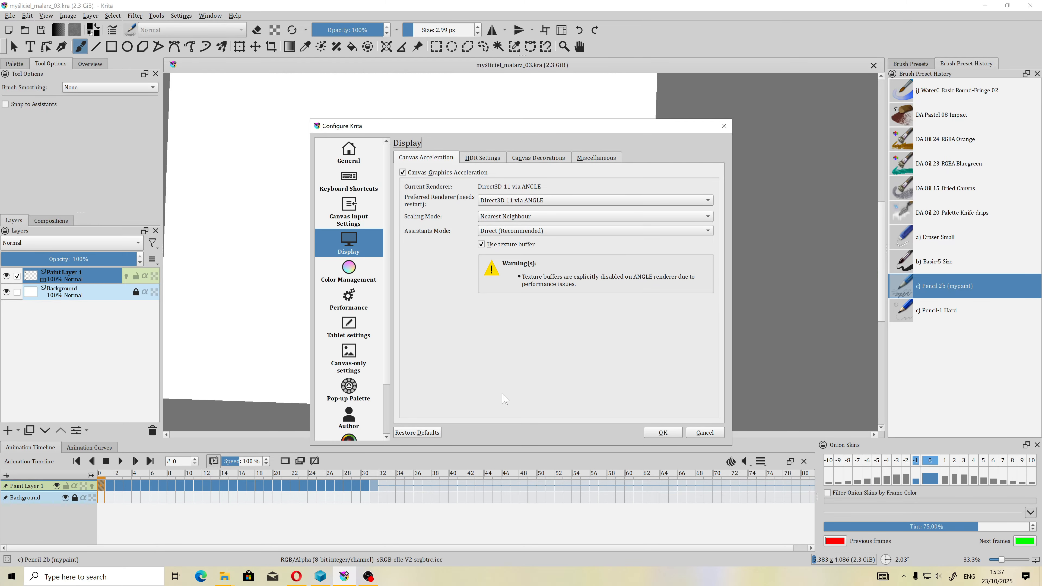
pyautogui.click(662, 433)
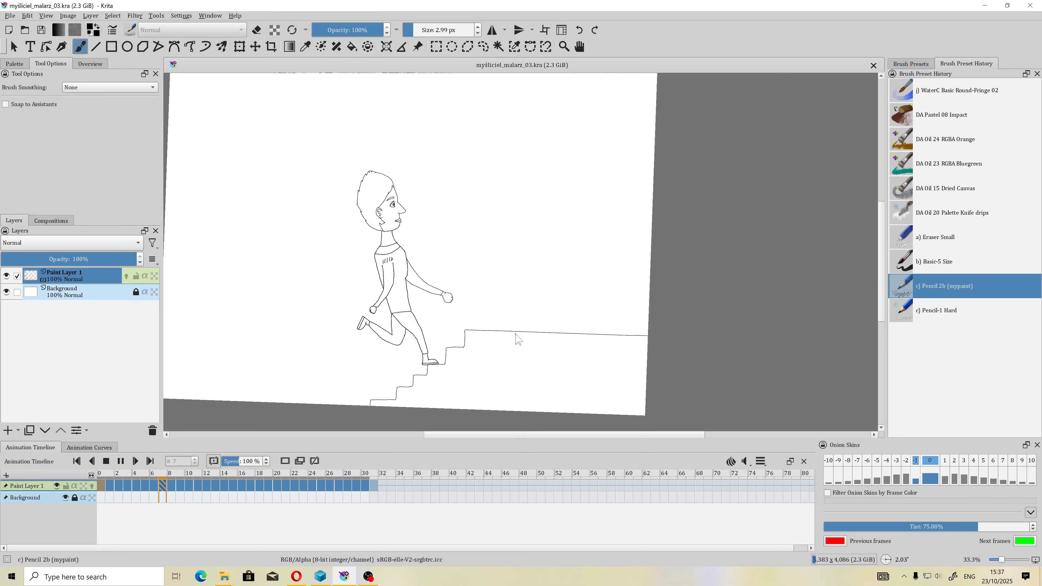
# Stop the animation playback and reset the canvas rotation to 0°
pyautogui.scroll(-1, 516, 339)
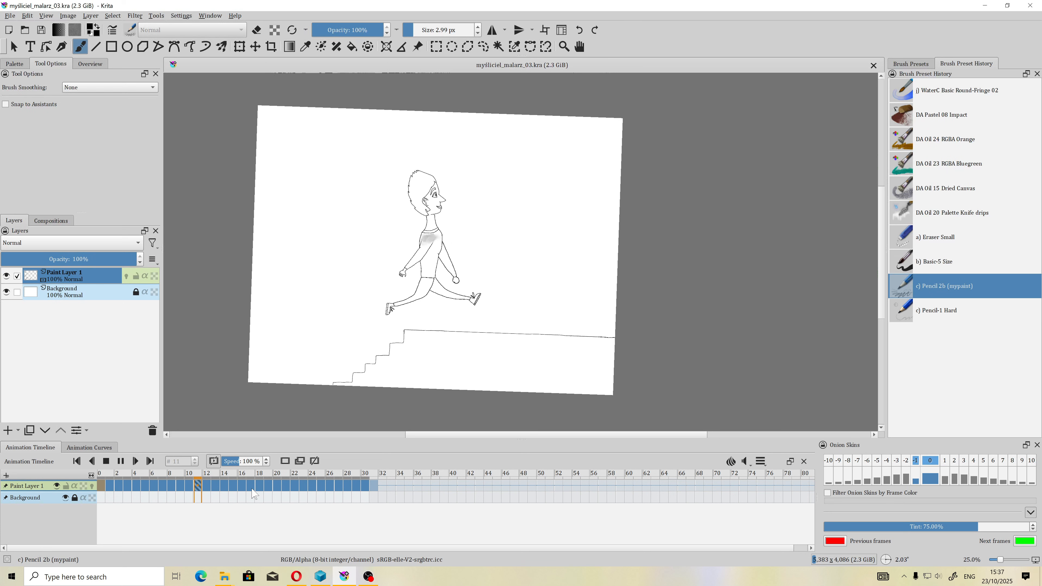
pyautogui.click(107, 461)
pyautogui.rightClick(372, 274)
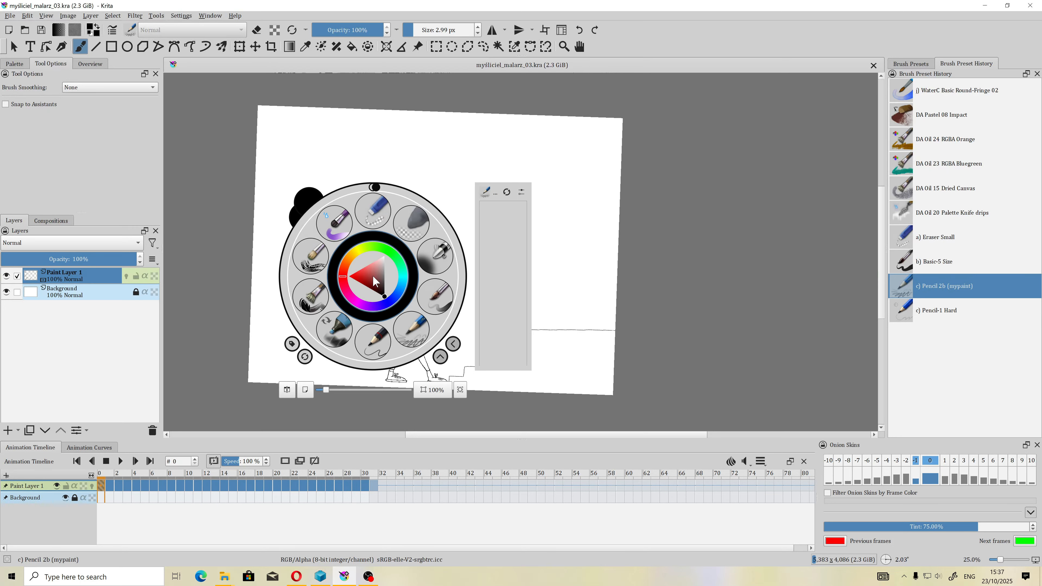
pyautogui.moveTo(376, 187); pyautogui.dragTo(373, 187)
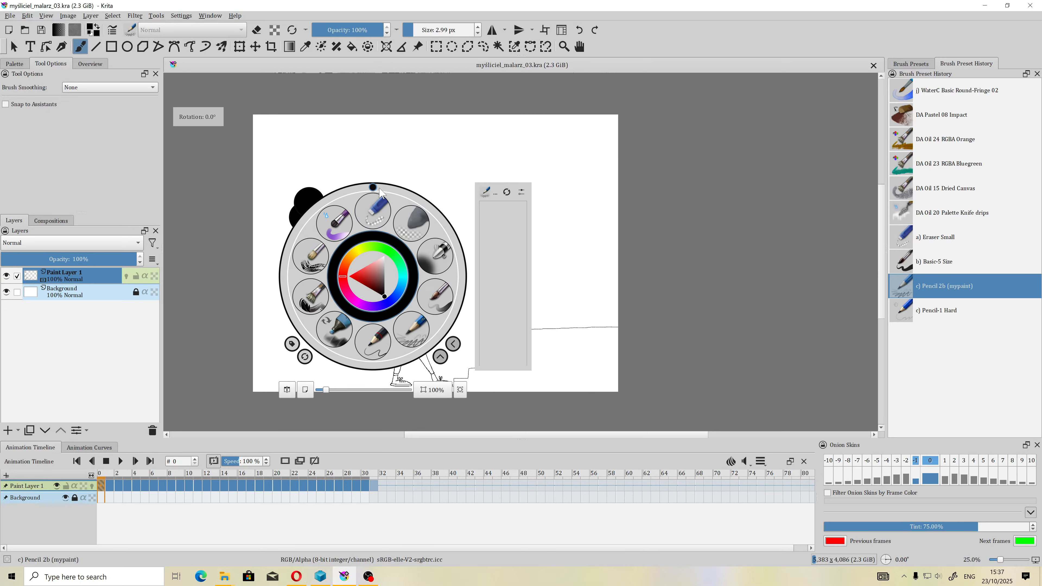
pyautogui.click(614, 279)
pyautogui.scroll(1, 445, 276)
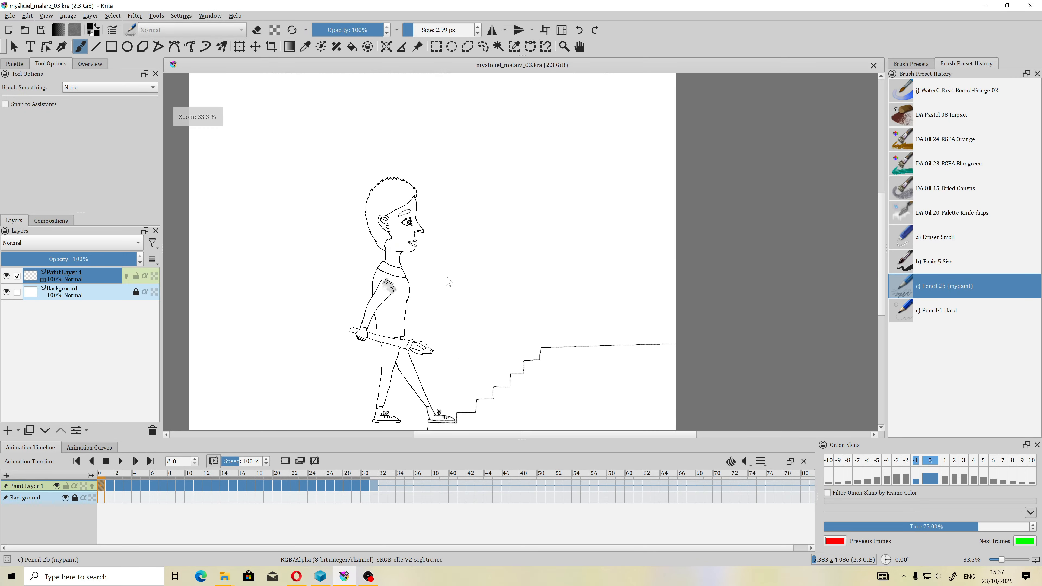
# Rotate the canvas slightly with the pop-up palette's rotation control and return it to 0°
pyautogui.rightClick(428, 223)
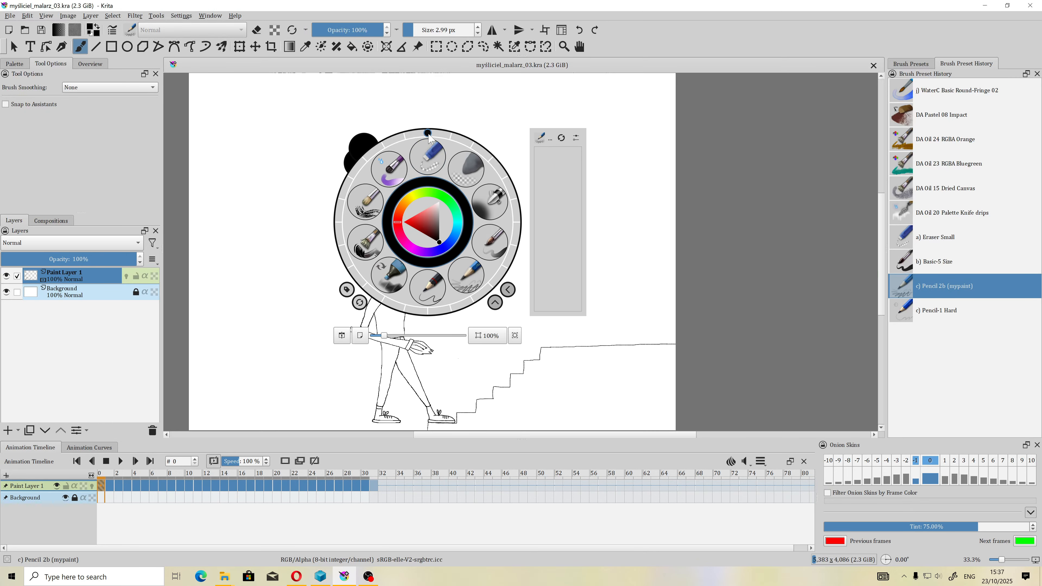
pyautogui.moveTo(428, 133); pyautogui.dragTo(429, 110)
pyautogui.click(430, 109)
pyautogui.rightClick(435, 161)
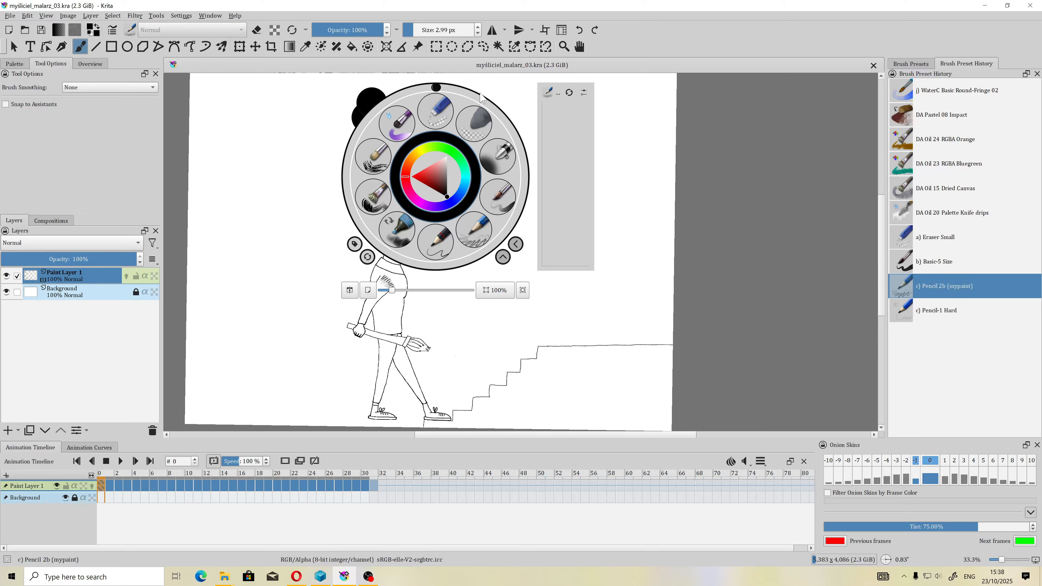
pyautogui.moveTo(459, 90); pyautogui.dragTo(438, 97)
pyautogui.click(736, 311)
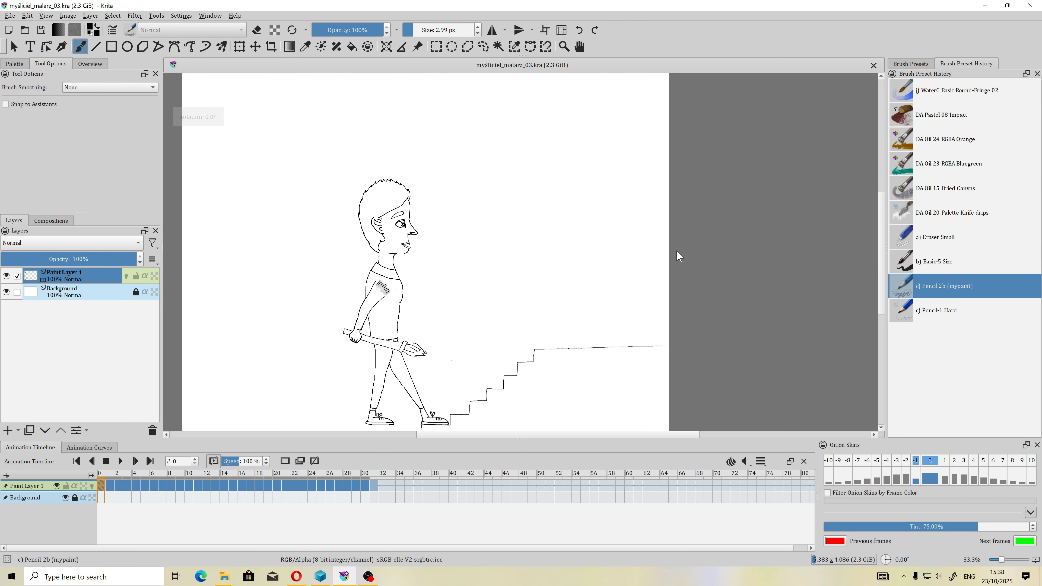
# Play the first few frames of the animation with the canvas straightened and stop the playback
pyautogui.moveTo(472, 344); pyautogui.dragTo(460, 316)
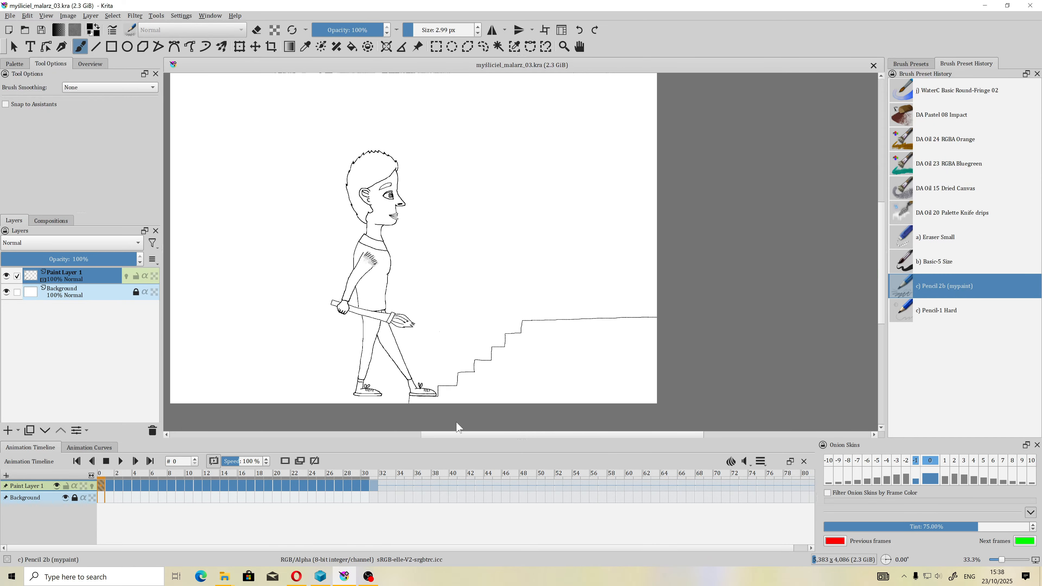
pyautogui.moveTo(369, 293)
pyautogui.mouseDown()
pyautogui.moveTo(411, 280)
pyautogui.moveTo(381, 294)
pyautogui.mouseUp()
pyautogui.click(120, 461)
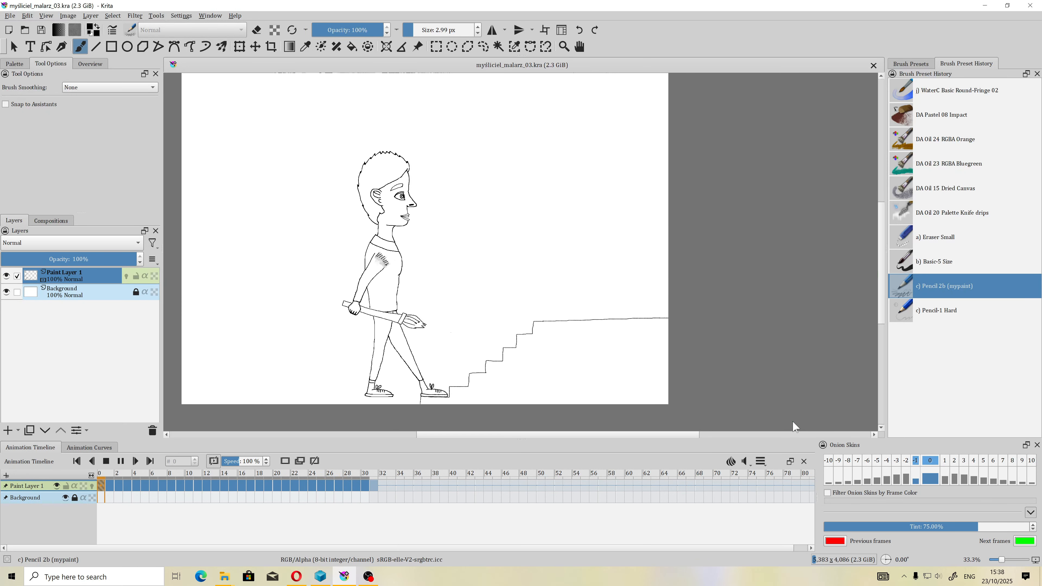
pyautogui.click(106, 460)
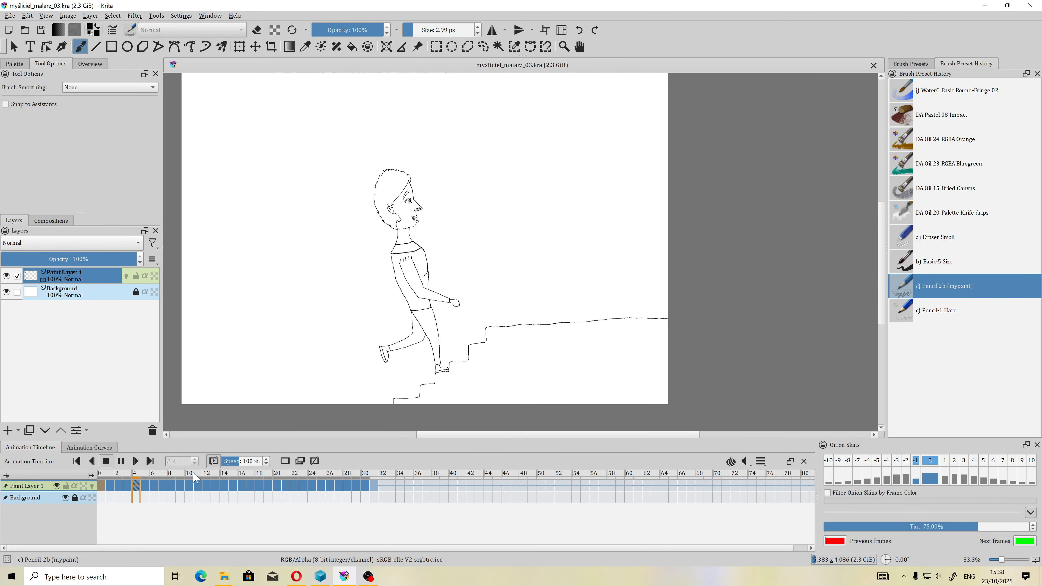
# Set the animation's frame rate to 3 and play it back to check the motion
pyautogui.click(761, 465)
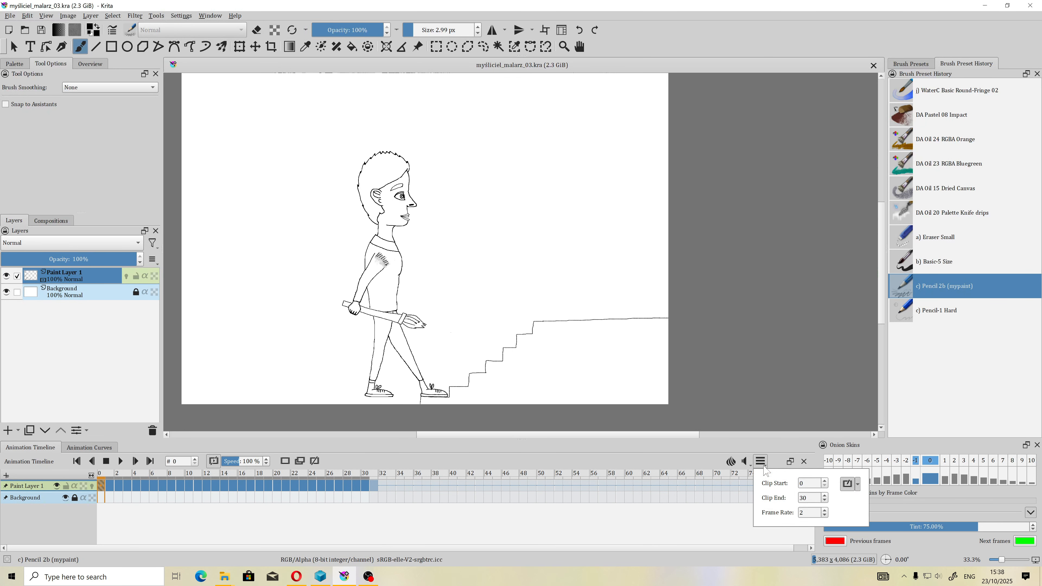
pyautogui.click(824, 510)
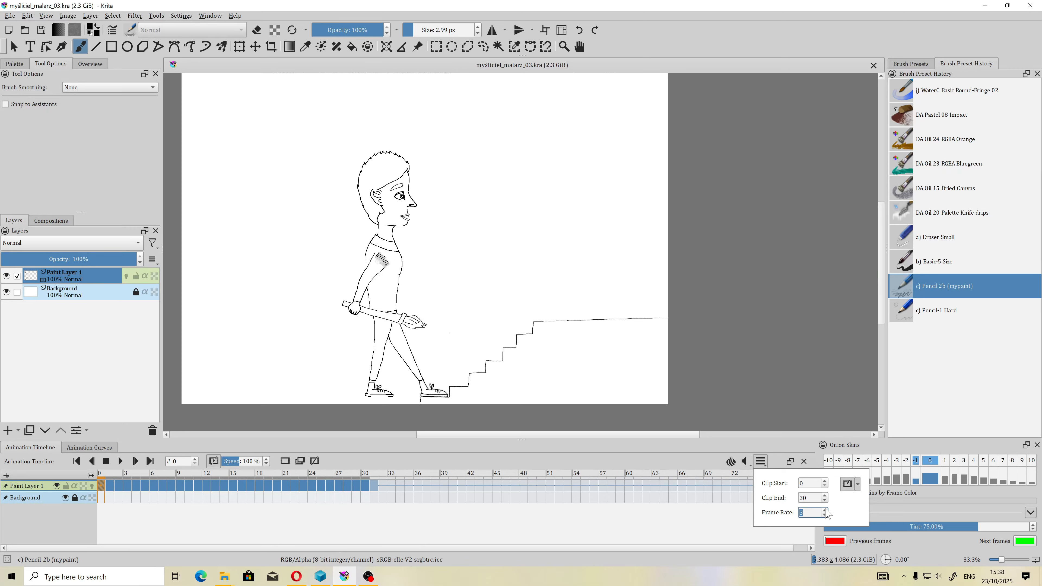
pyautogui.click(634, 453)
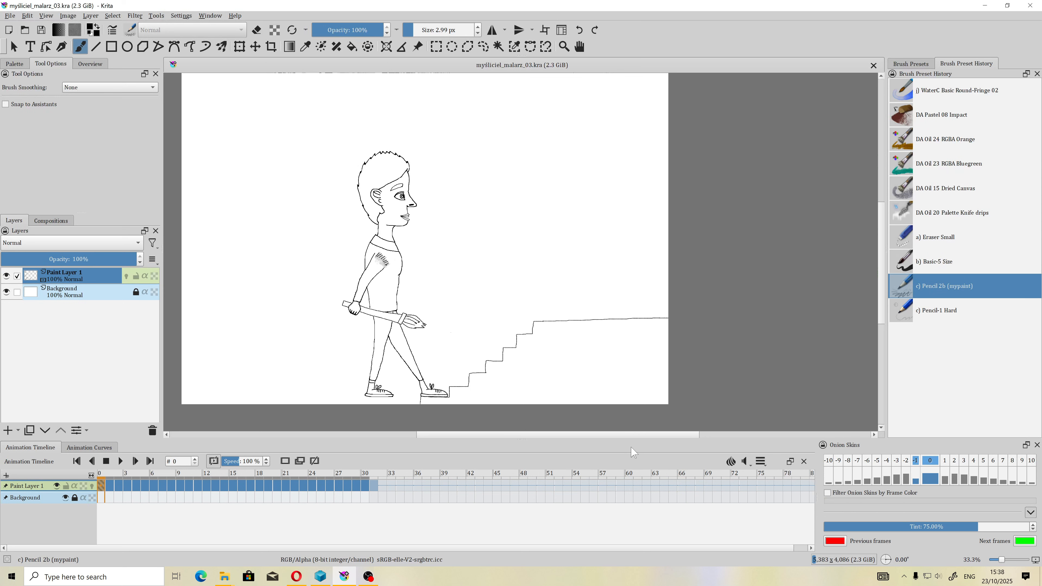
pyautogui.click(120, 461)
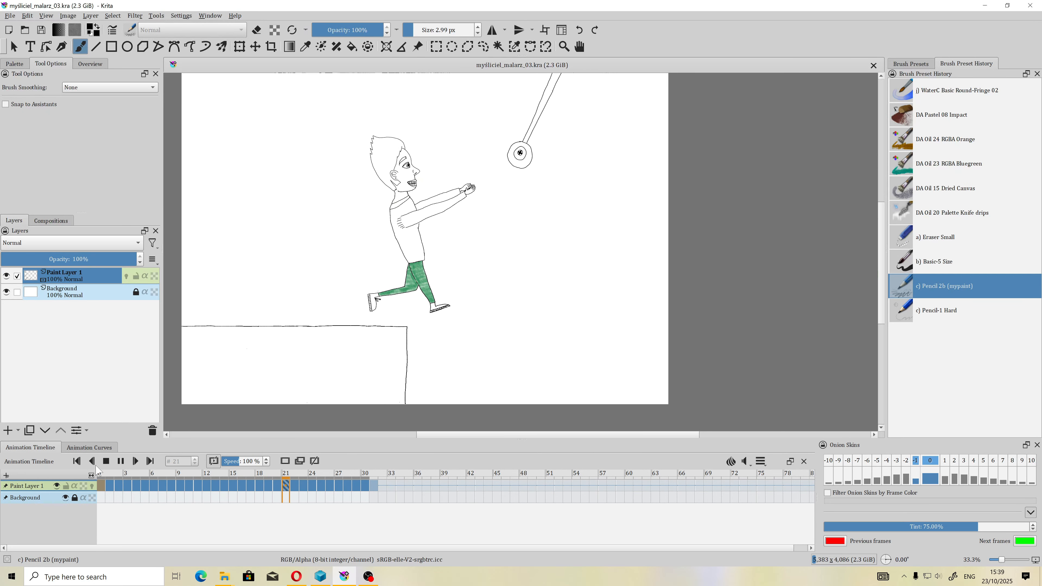
pyautogui.click(106, 461)
# Scrub through the animation from frame 0 to frame 27 to examine the walk, jump and swing
pyautogui.click(103, 484)
pyautogui.moveTo(111, 491); pyautogui.dragTo(197, 490)
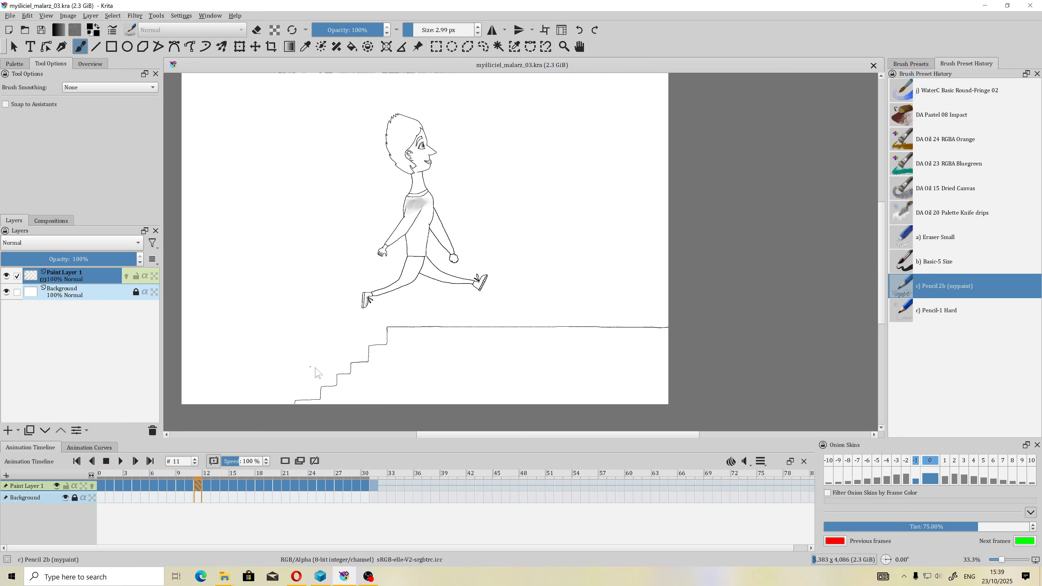
pyautogui.moveTo(211, 489); pyautogui.dragTo(267, 488)
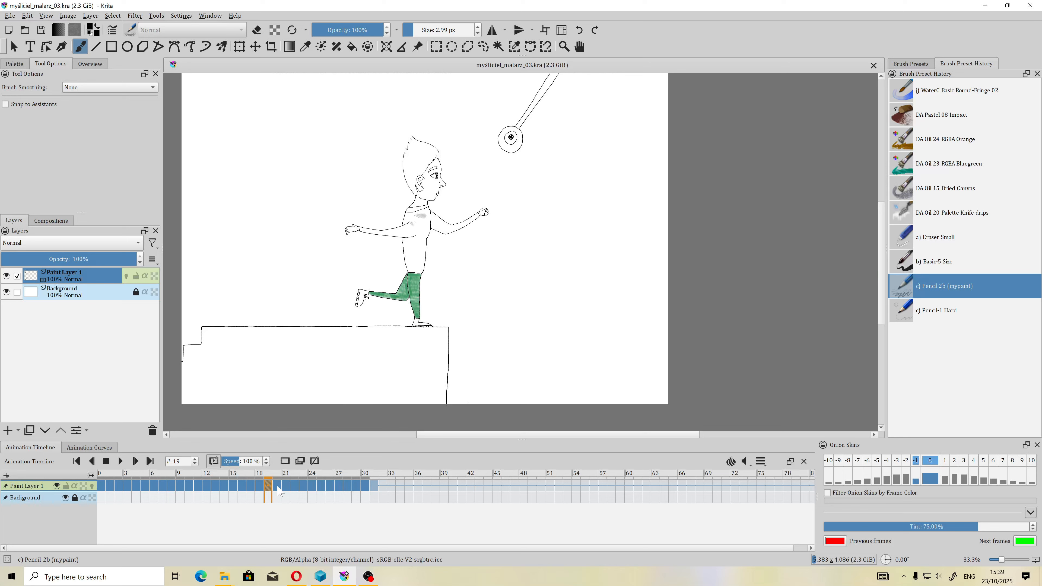
pyautogui.moveTo(279, 491); pyautogui.dragTo(351, 477)
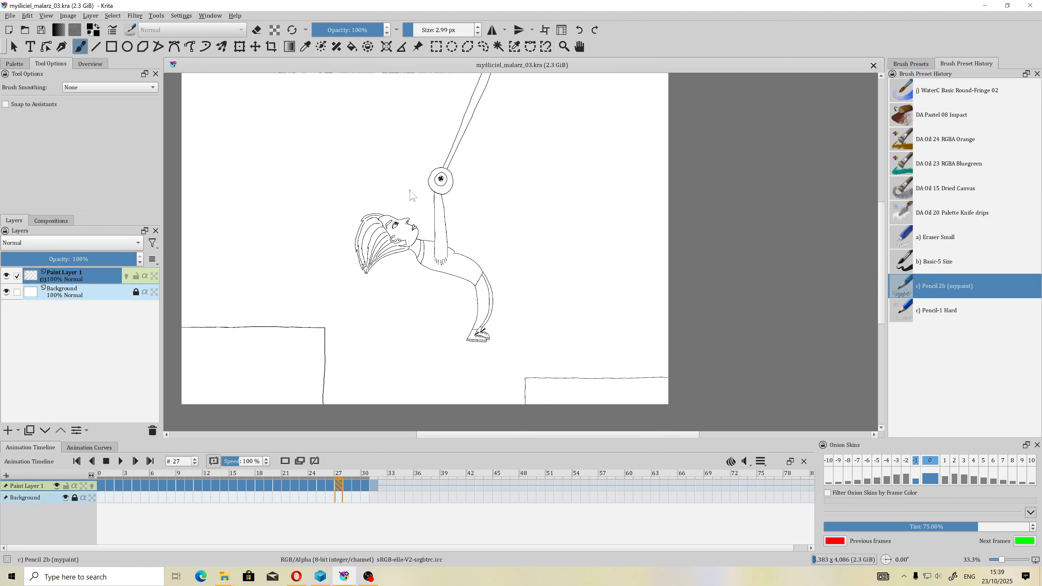
# Compare the figure and rope on frames 28, 29 and 30
pyautogui.click(346, 487)
pyautogui.click(356, 486)
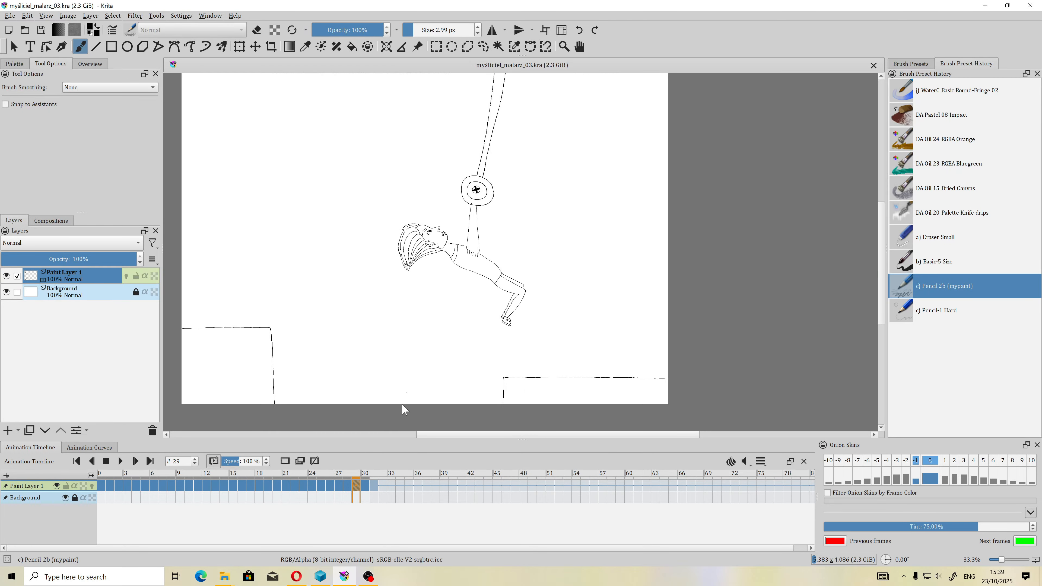
pyautogui.click(347, 487)
pyautogui.scroll(1, 410, 310)
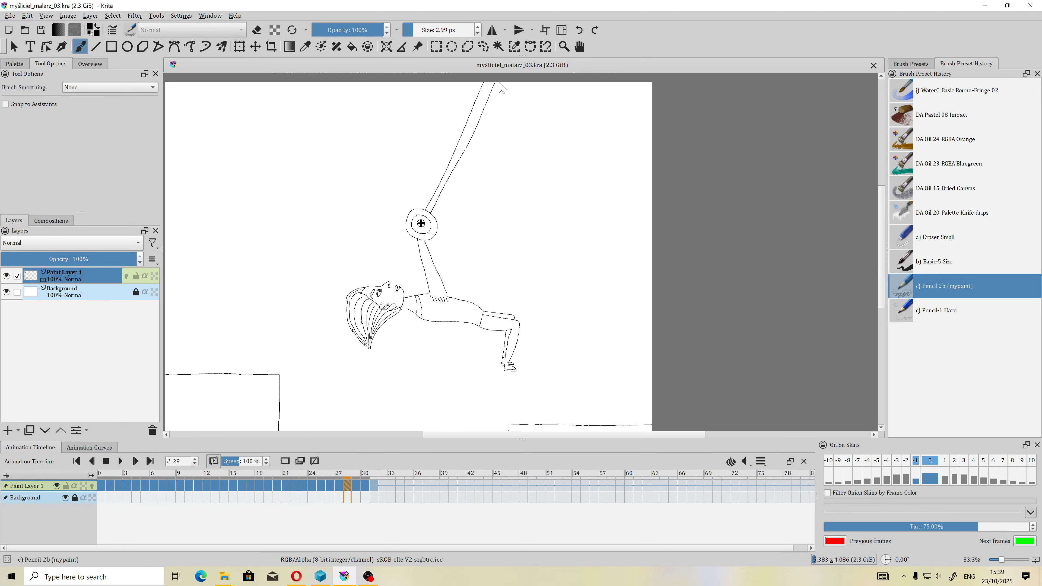
pyautogui.click(367, 488)
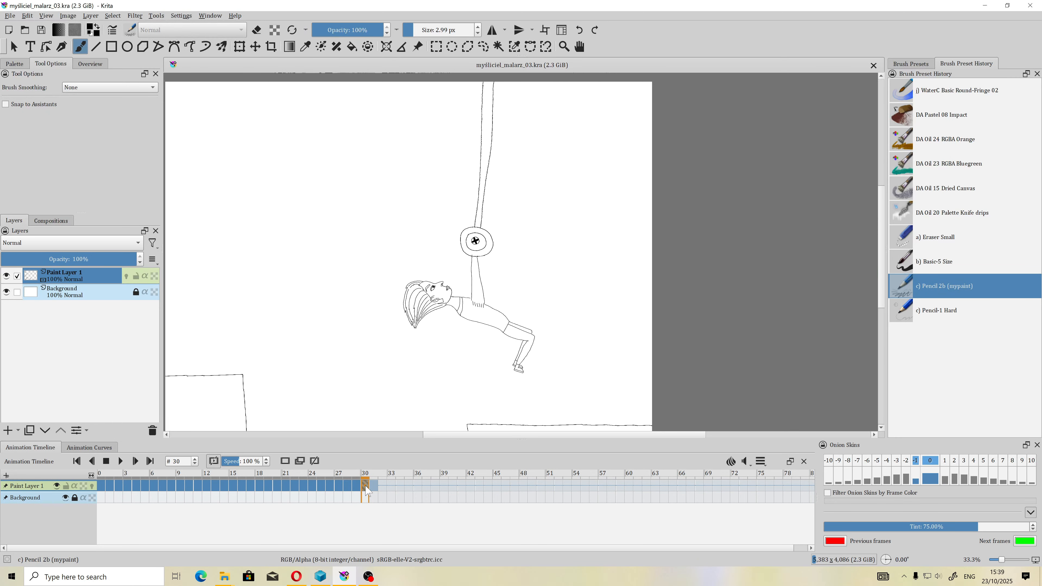
pyautogui.scroll(-1, 485, 326)
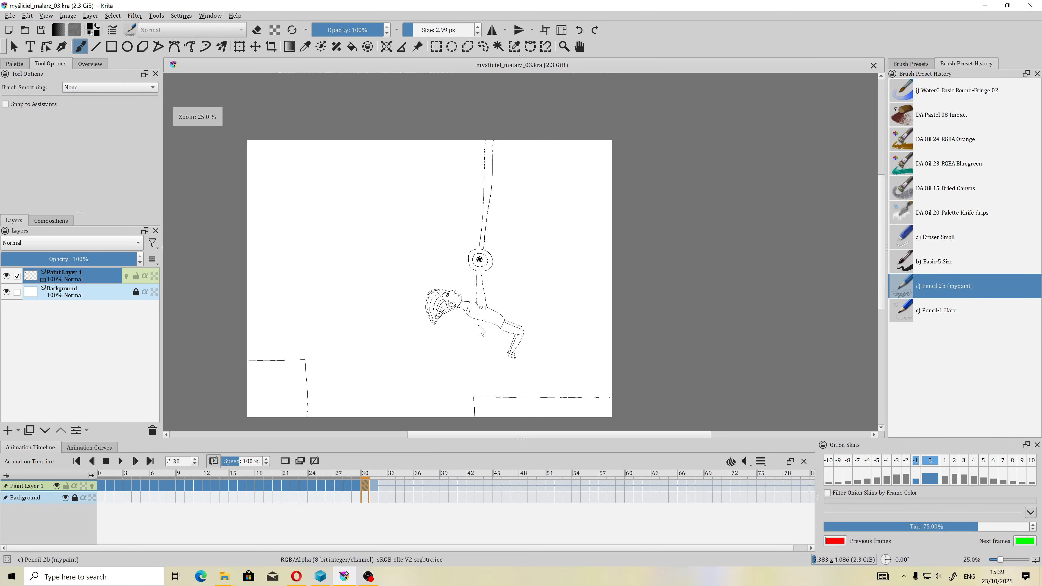
# Step back and forth between frames 26 and 31 to examine the swinging motion and platforms
pyautogui.click(350, 485)
pyautogui.click(341, 487)
pyautogui.click(333, 487)
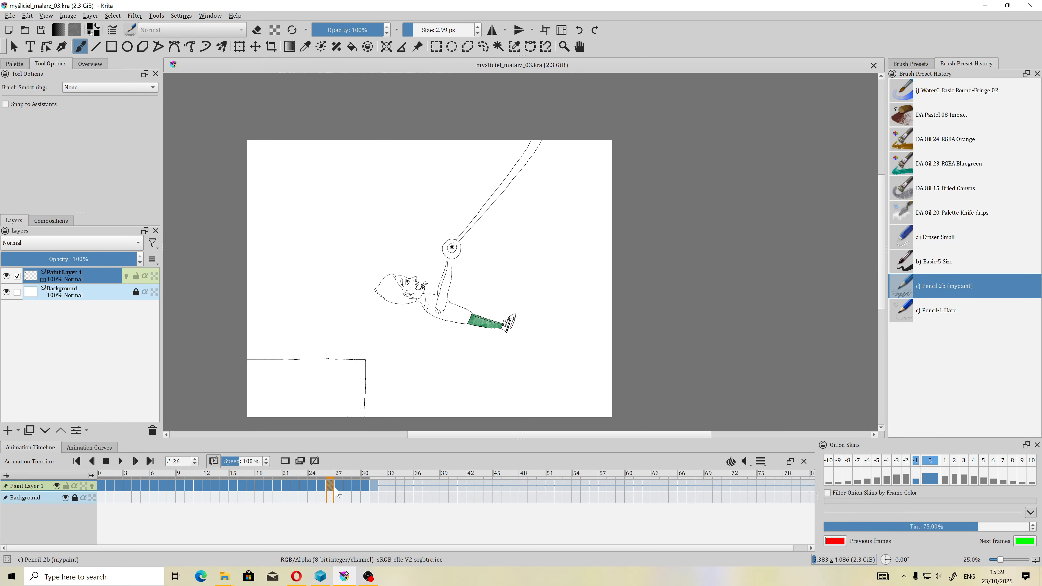
pyautogui.click(347, 487)
pyautogui.click(337, 487)
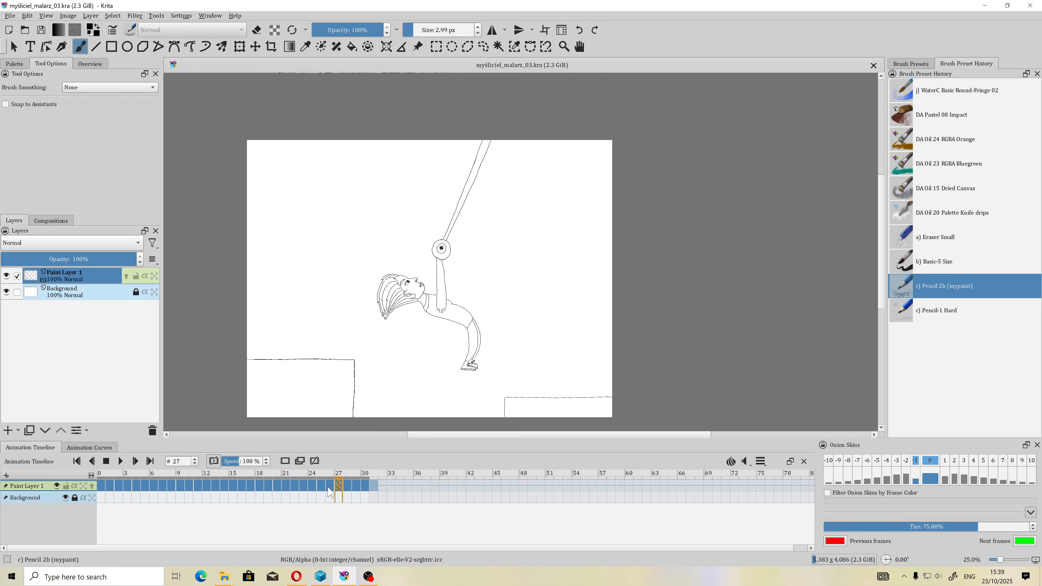
pyautogui.click(328, 487)
pyautogui.click(355, 486)
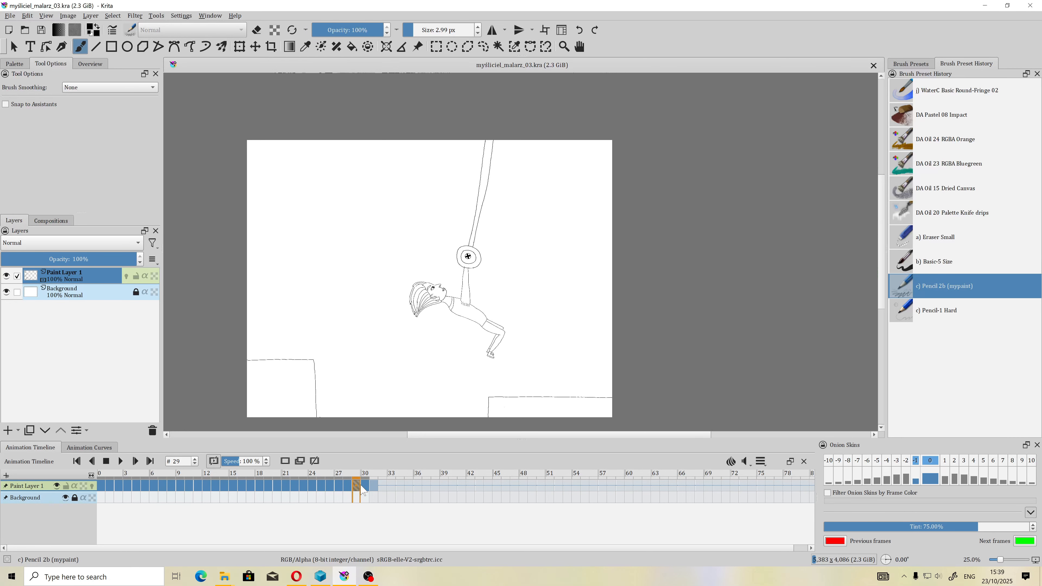
pyautogui.click(364, 484)
pyautogui.moveTo(443, 301); pyautogui.dragTo(438, 249)
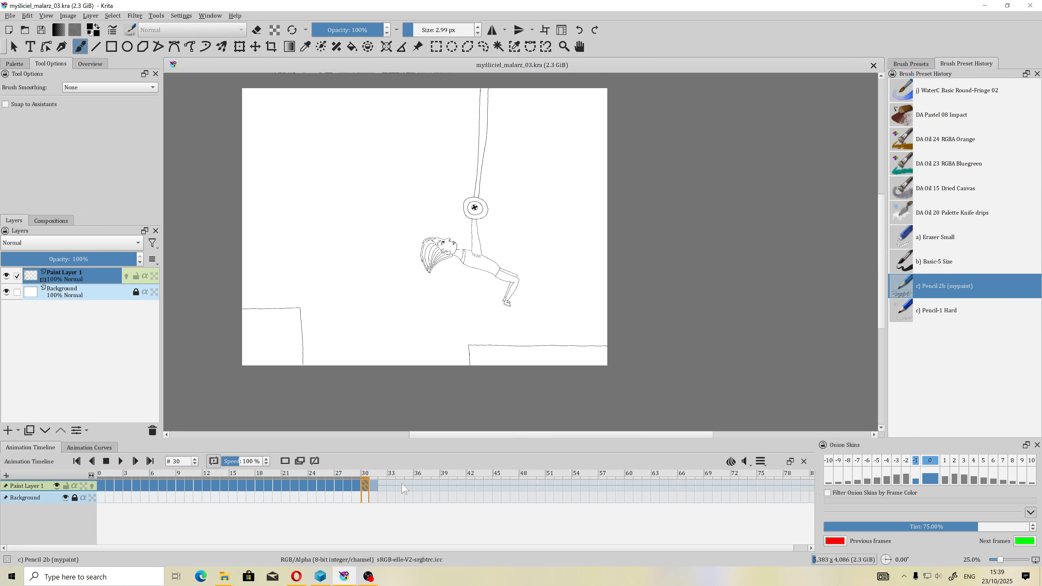
pyautogui.click(375, 488)
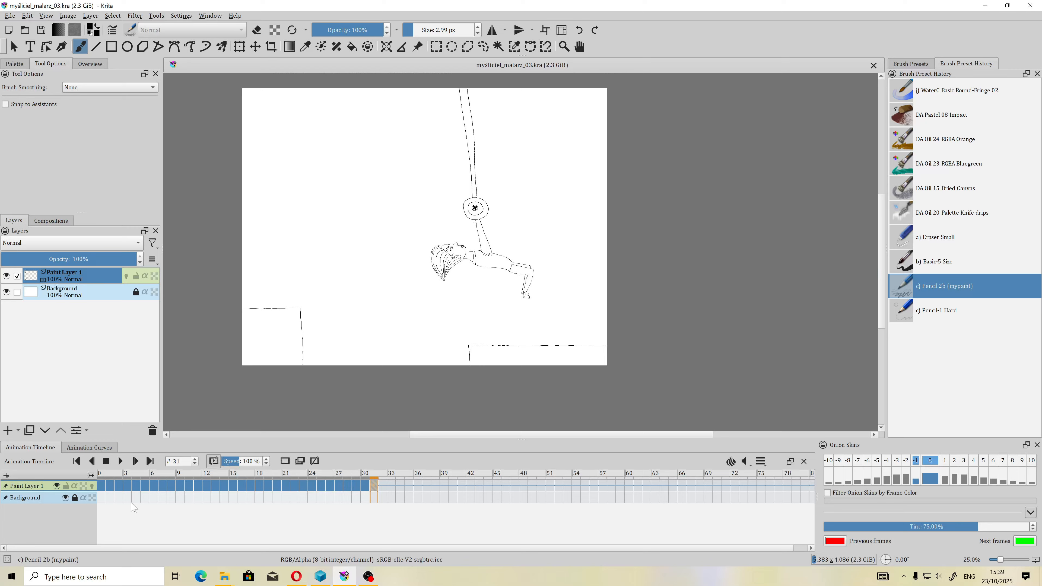
# Return to frame 0 and save the animation as myśliciel.kra, replacing the existing file
pyautogui.click(102, 486)
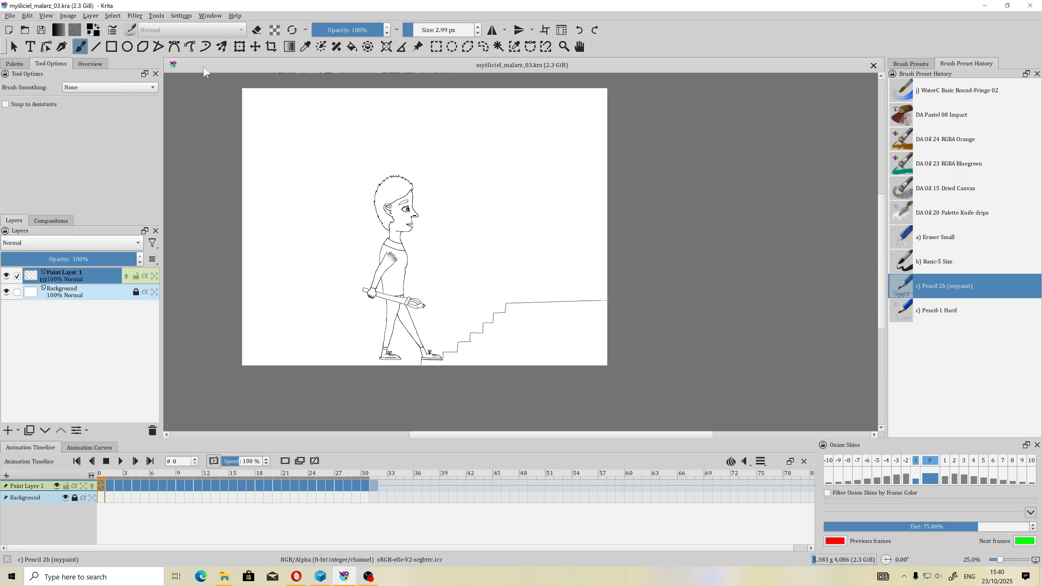
pyautogui.click(10, 17)
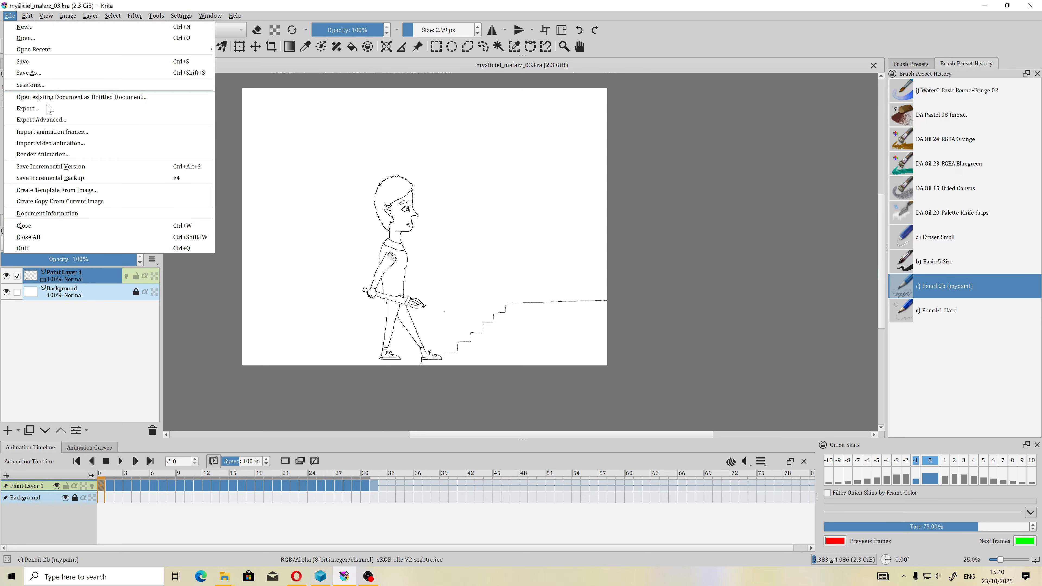
pyautogui.click(49, 70)
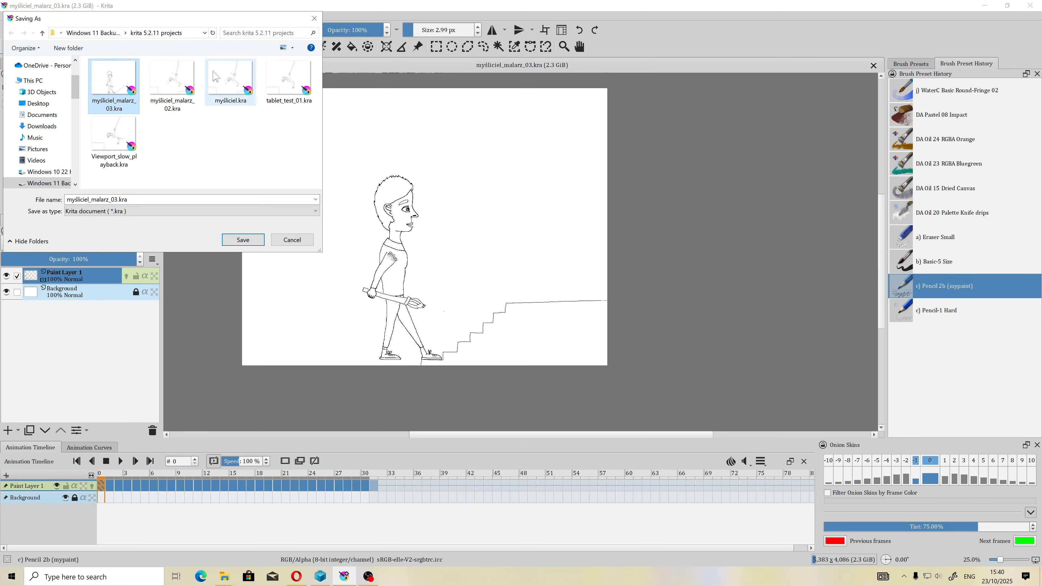
pyautogui.click(243, 239)
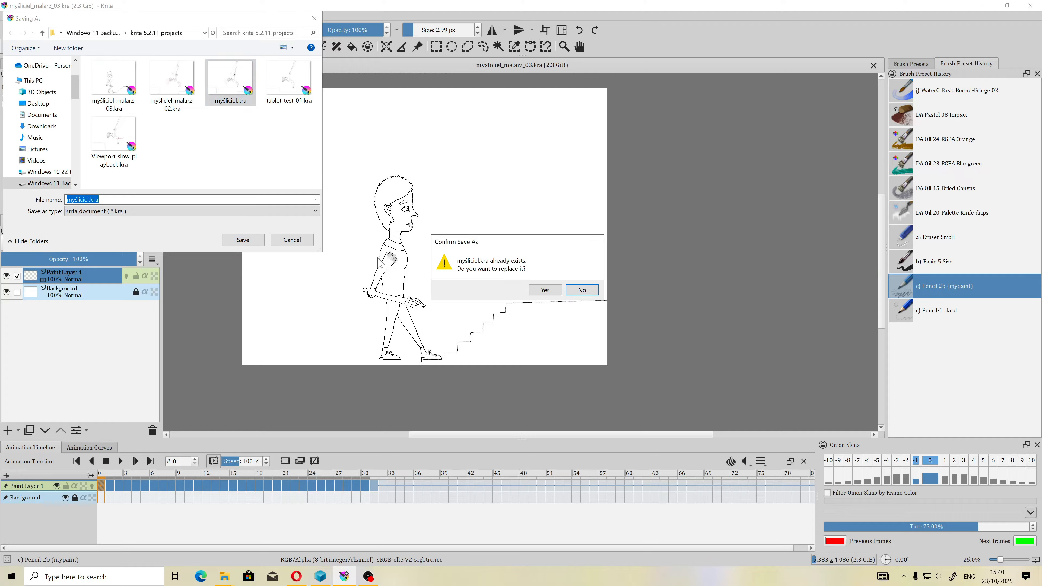
pyautogui.click(549, 294)
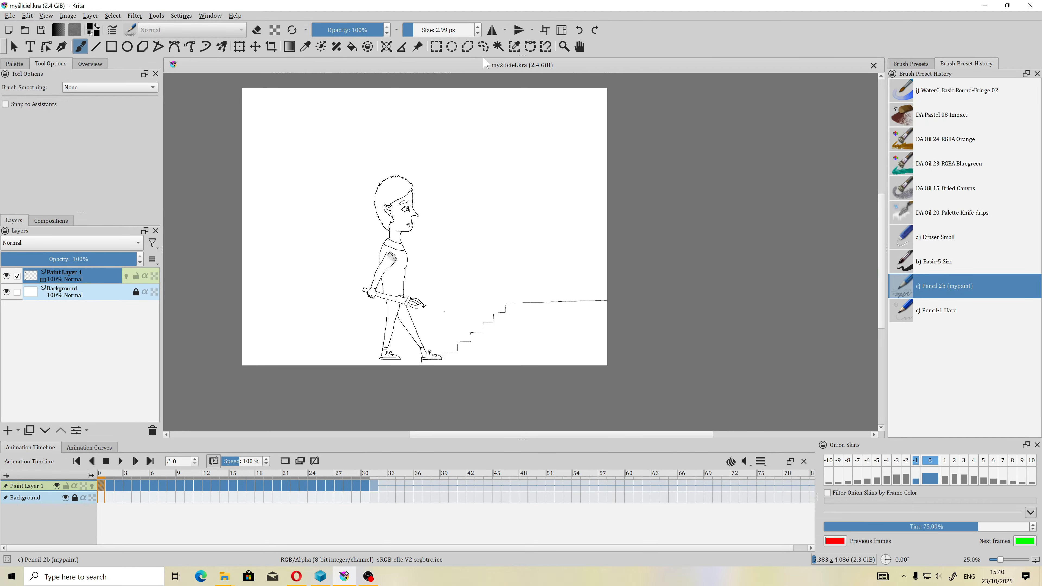
# Outline the figure's head and neck on frame 0 with a freehand selection, after comparing the pose with frame 1
pyautogui.click(483, 46)
pyautogui.scroll(2, 428, 127)
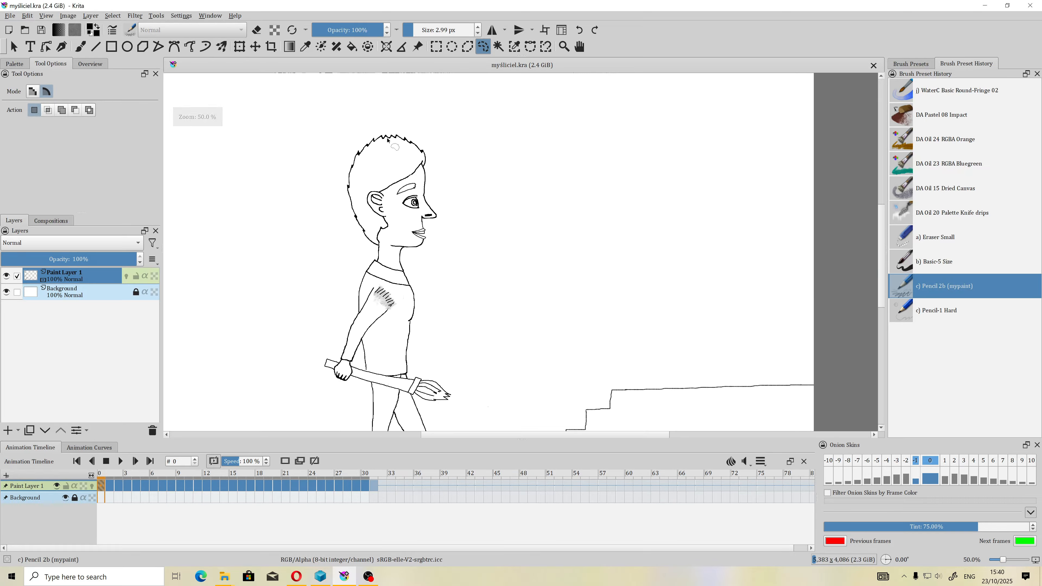
pyautogui.scroll(1, 388, 139)
pyautogui.moveTo(371, 122)
pyautogui.mouseDown()
pyautogui.moveTo(336, 125)
pyautogui.moveTo(319, 199)
pyautogui.moveTo(324, 272)
pyautogui.moveTo(357, 284)
pyautogui.mouseUp()
pyautogui.click(108, 486)
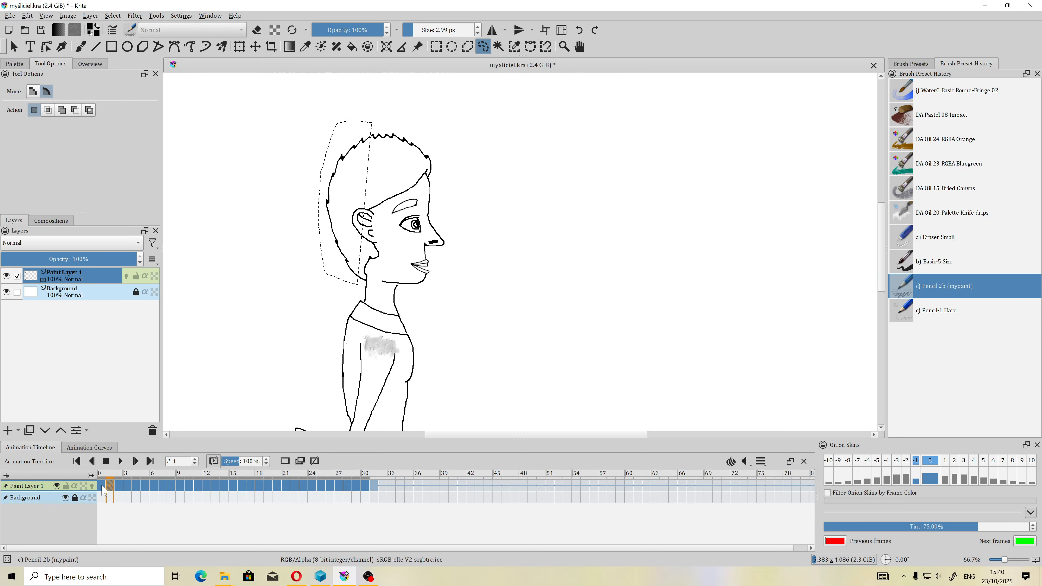
pyautogui.click(103, 486)
pyautogui.moveTo(334, 116); pyautogui.dragTo(329, 253)
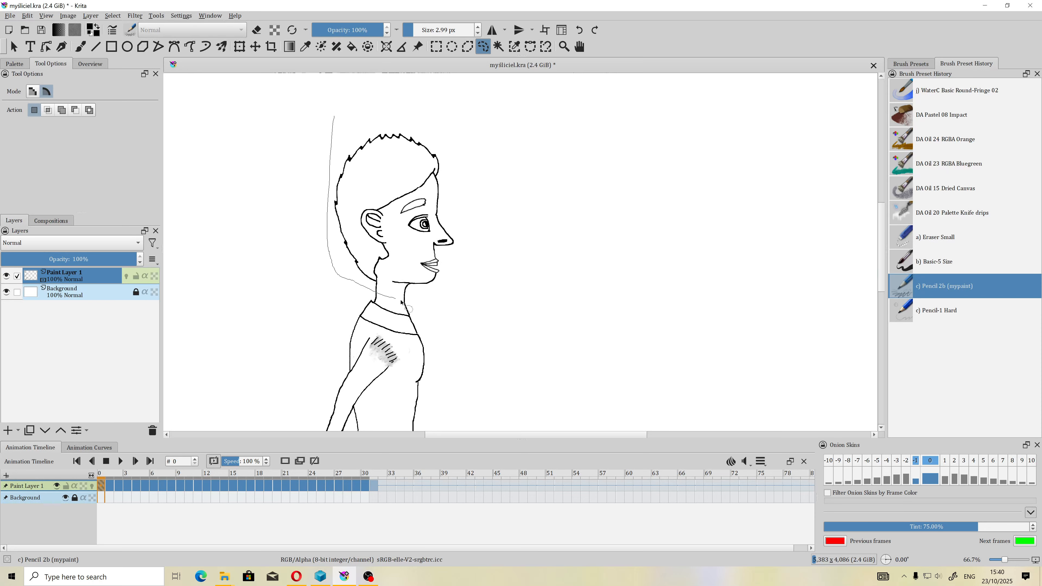
pyautogui.moveTo(467, 261)
pyautogui.mouseDown()
pyautogui.moveTo(472, 172)
pyautogui.moveTo(426, 137)
pyautogui.moveTo(332, 119)
pyautogui.mouseUp()
# Rotate the selected head slightly backwards about a pivot at the neck's base, apply the transform and clear the selection
pyautogui.click(240, 47)
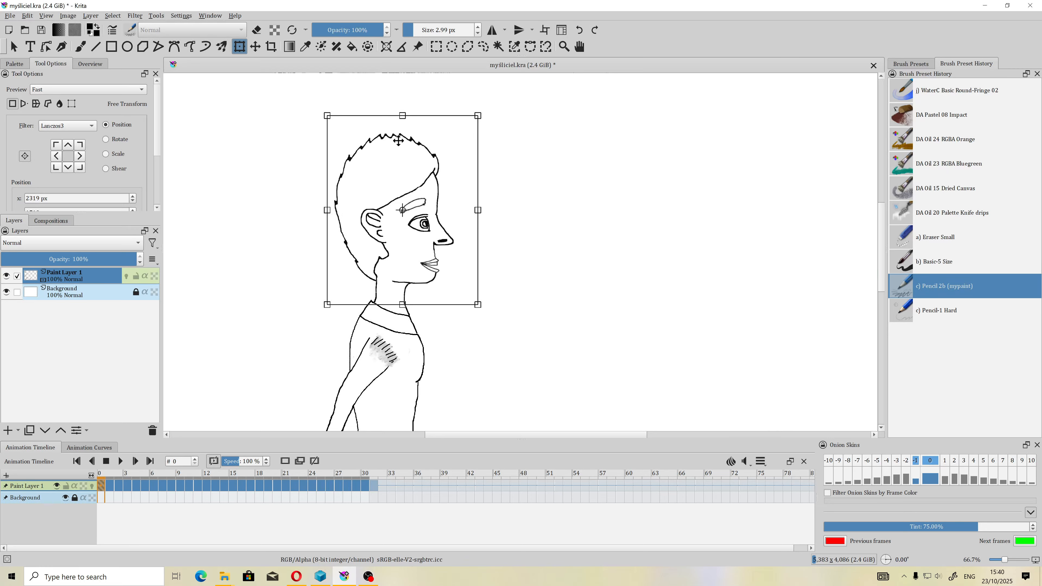
pyautogui.moveTo(404, 212); pyautogui.dragTo(337, 298)
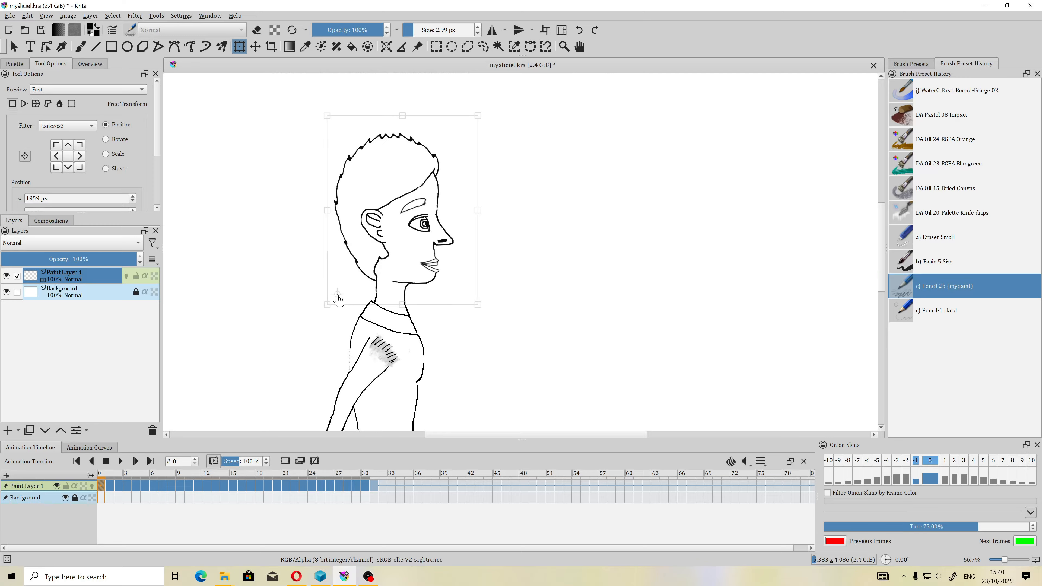
pyautogui.moveTo(488, 311); pyautogui.dragTo(438, 290)
pyautogui.scroll(2, 435, 284)
pyautogui.click(483, 47)
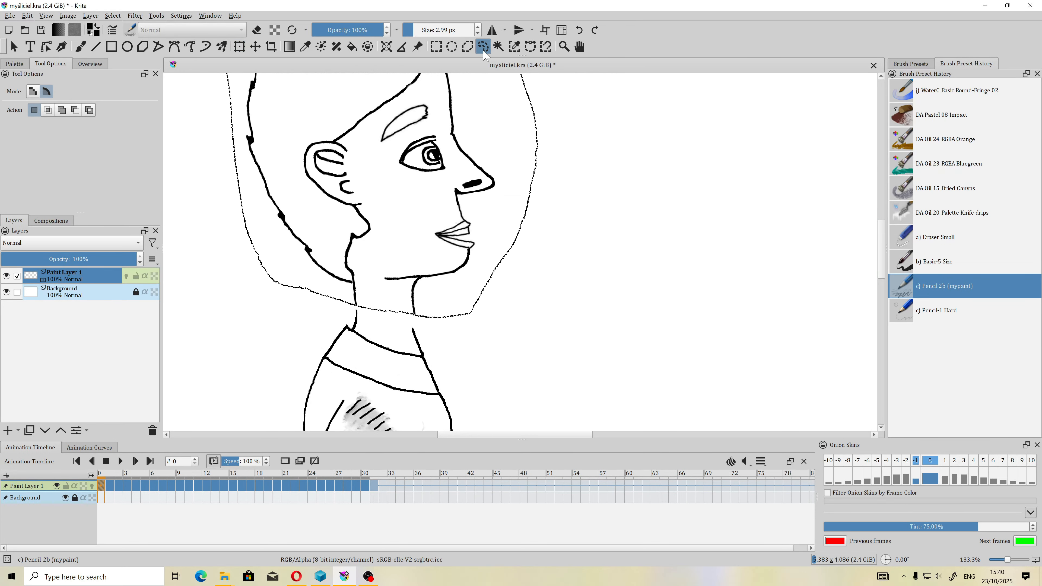
pyautogui.click(577, 122)
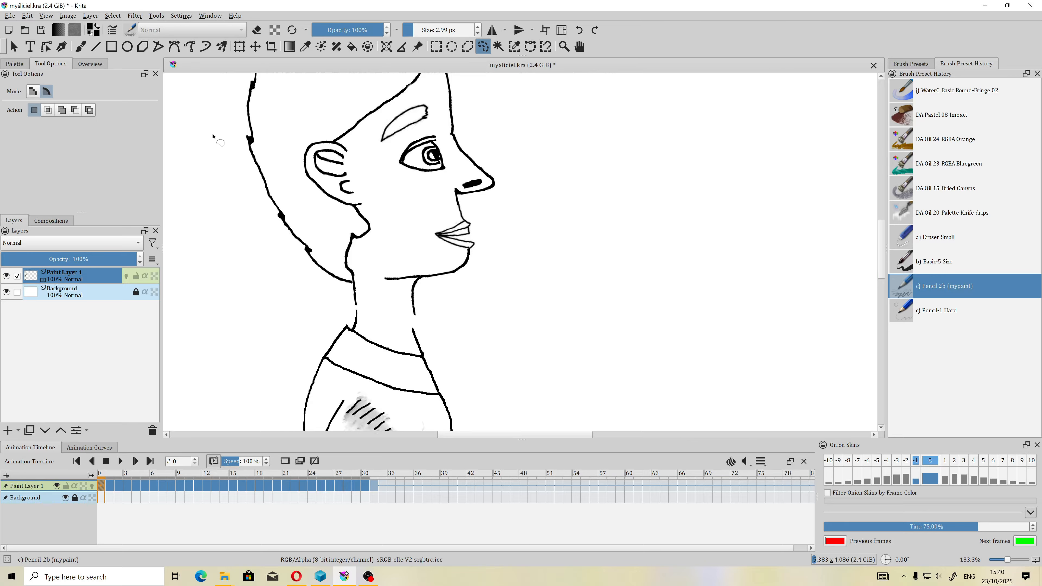
# Erase the front line of the neck below the chin on frame 0 with the Eraser Small brush
pyautogui.press('b')
pyautogui.scroll(2, 351, 315)
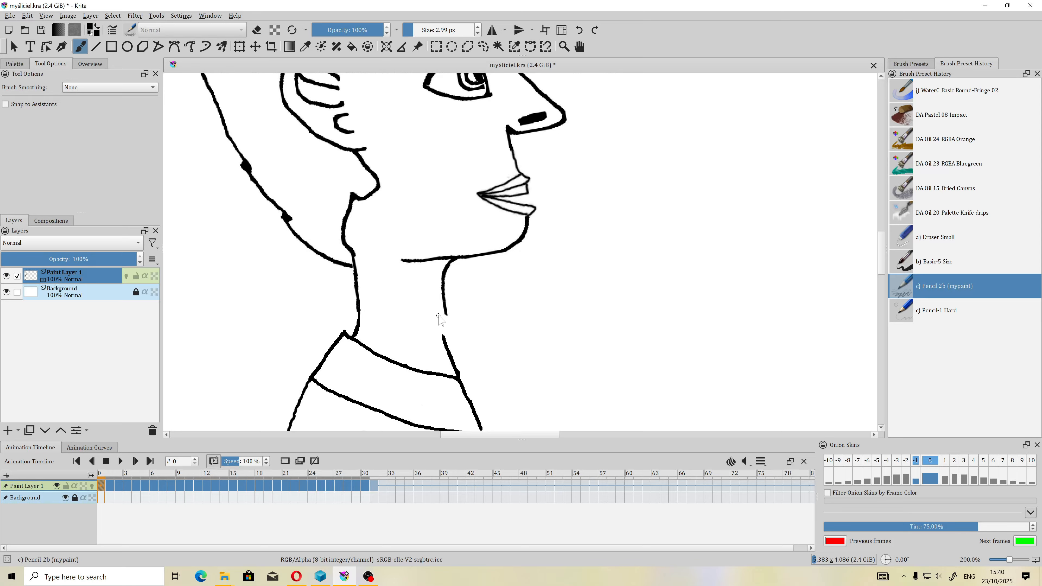
pyautogui.scroll(-3, 438, 316)
pyautogui.scroll(3, 451, 308)
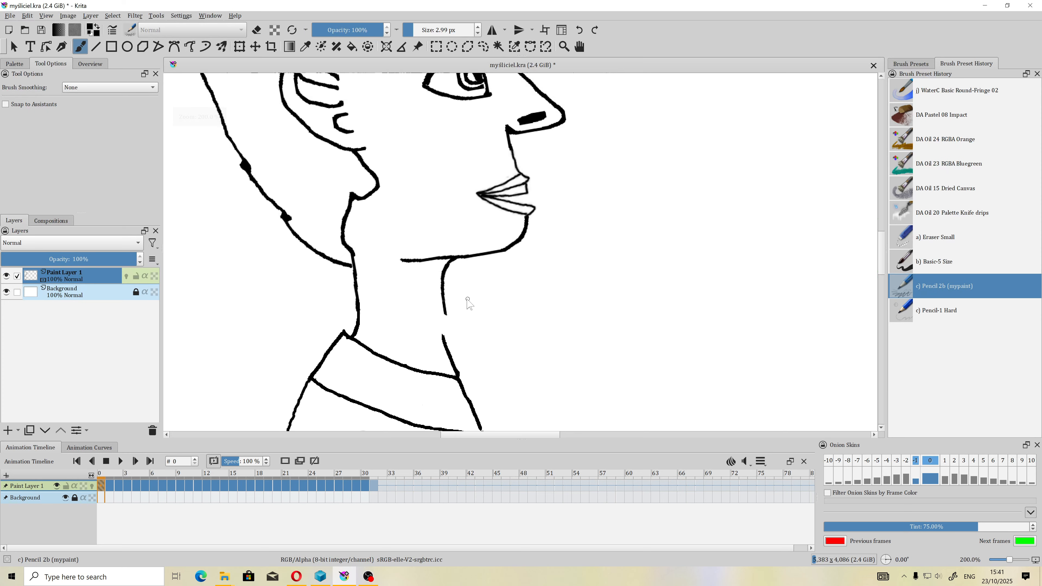
pyautogui.click(910, 241)
pyautogui.moveTo(447, 315); pyautogui.dragTo(448, 261)
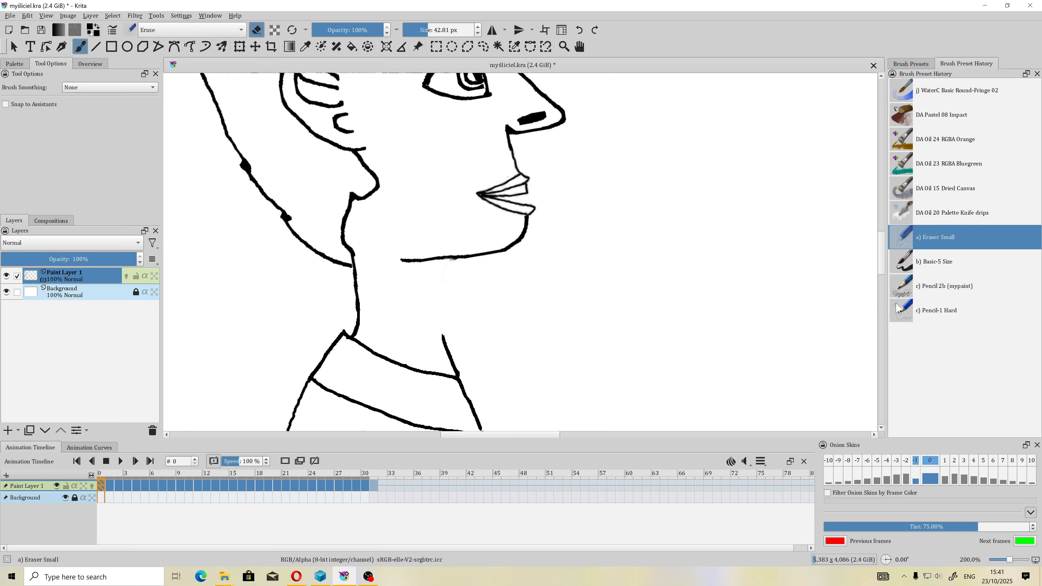
# Redraw the front line of the neck between collar and chin with Pencil 2b at a size of 3.43 px
pyautogui.click(885, 282)
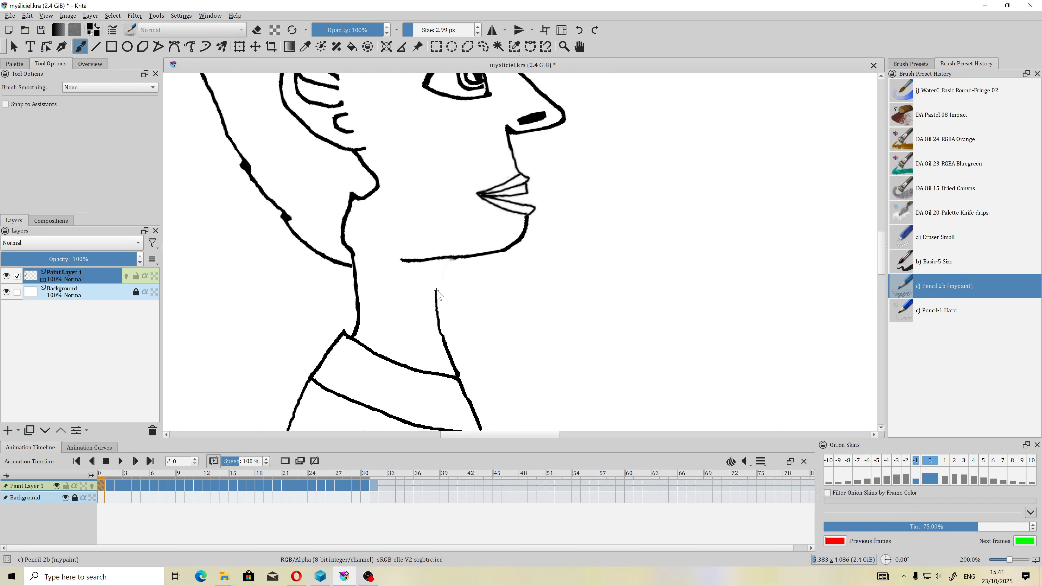
pyautogui.hotkey('ctrl', 'z')
pyautogui.moveTo(411, 28); pyautogui.dragTo(412, 28)
pyautogui.moveTo(444, 337); pyautogui.dragTo(439, 323)
pyautogui.scroll(-4, 445, 265)
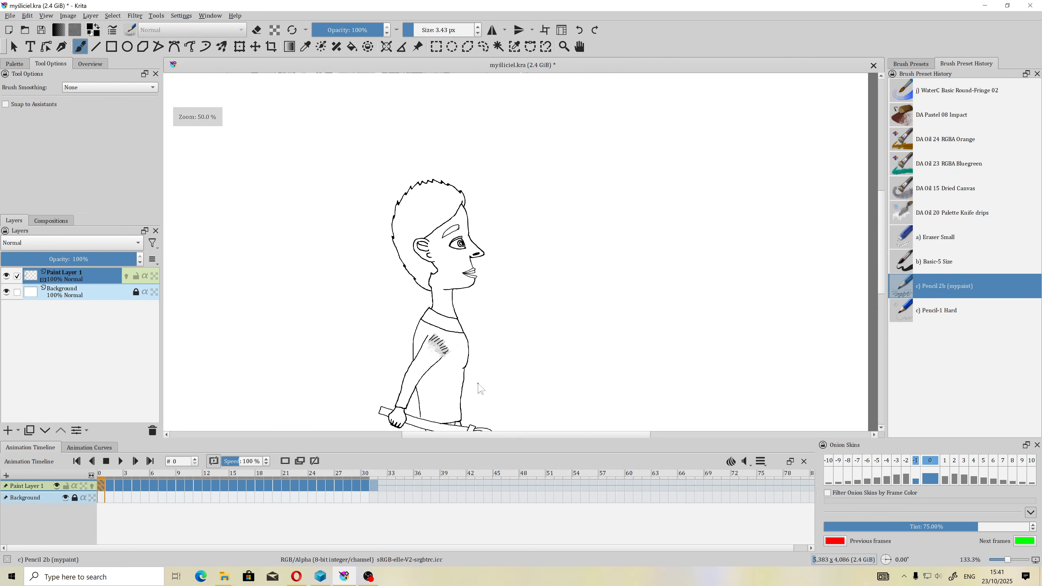
# Go through the following frames to frame 5 and outline the figure's head and neck there with a freehand selection
pyautogui.click(111, 486)
pyautogui.click(120, 486)
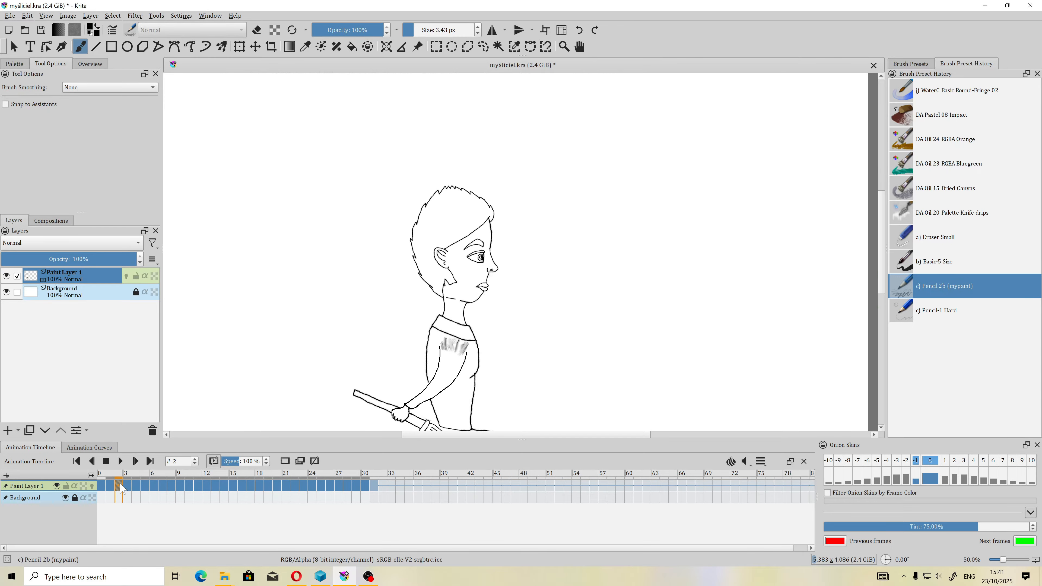
pyautogui.click(128, 486)
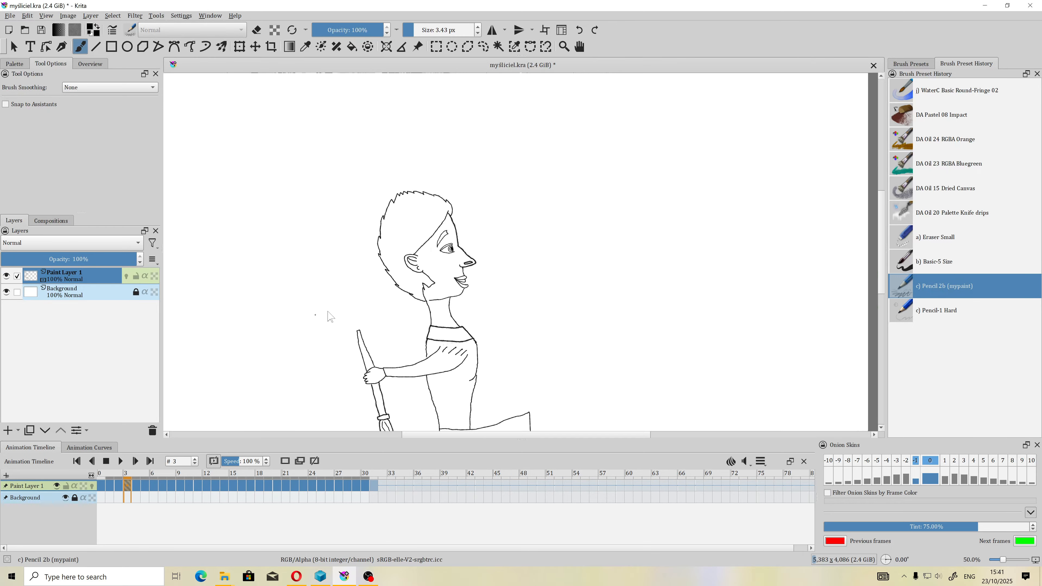
pyautogui.click(137, 486)
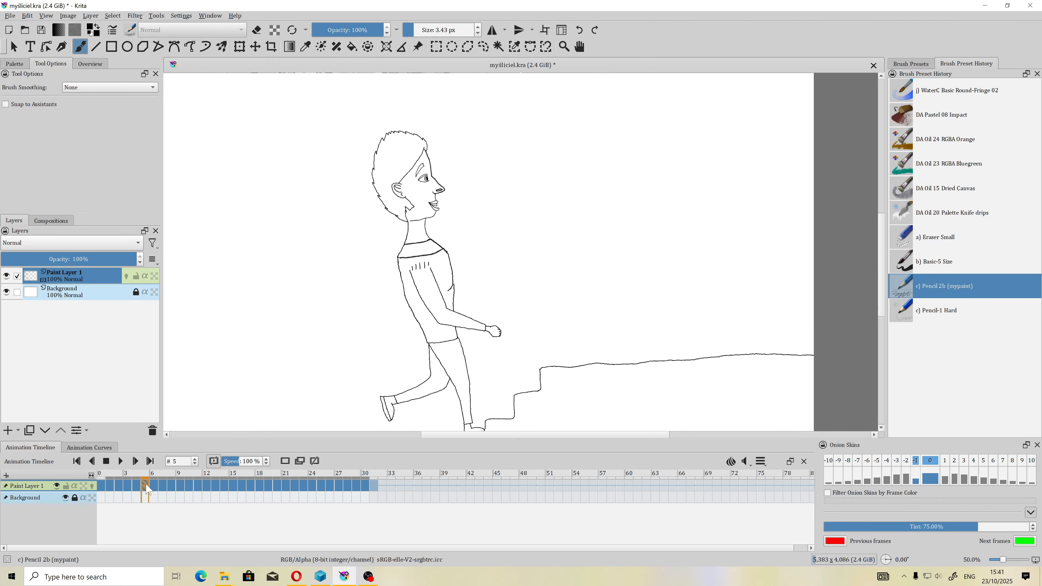
pyautogui.scroll(2, 438, 171)
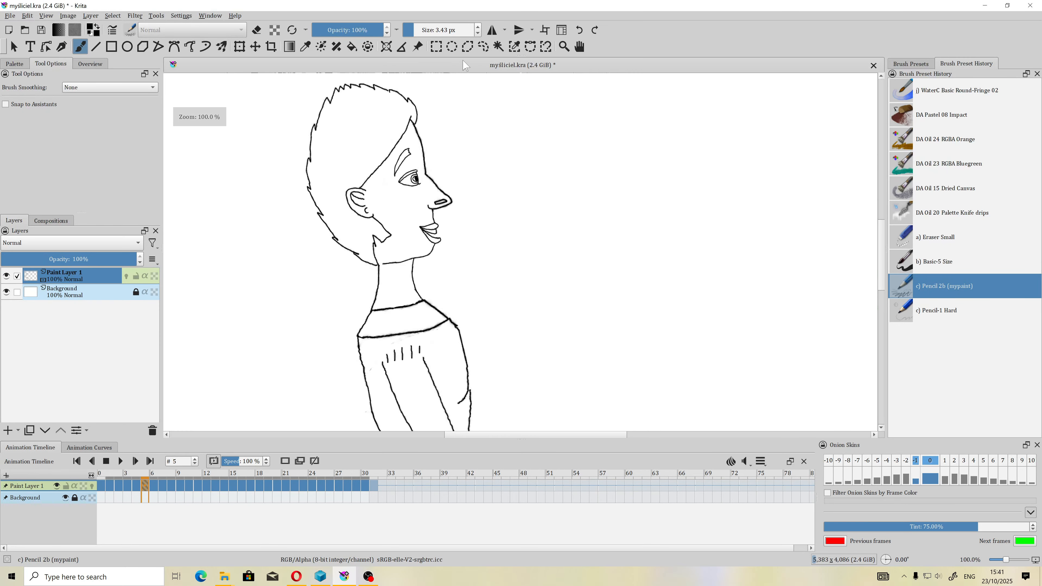
pyautogui.click(483, 46)
pyautogui.moveTo(488, 152); pyautogui.dragTo(457, 165)
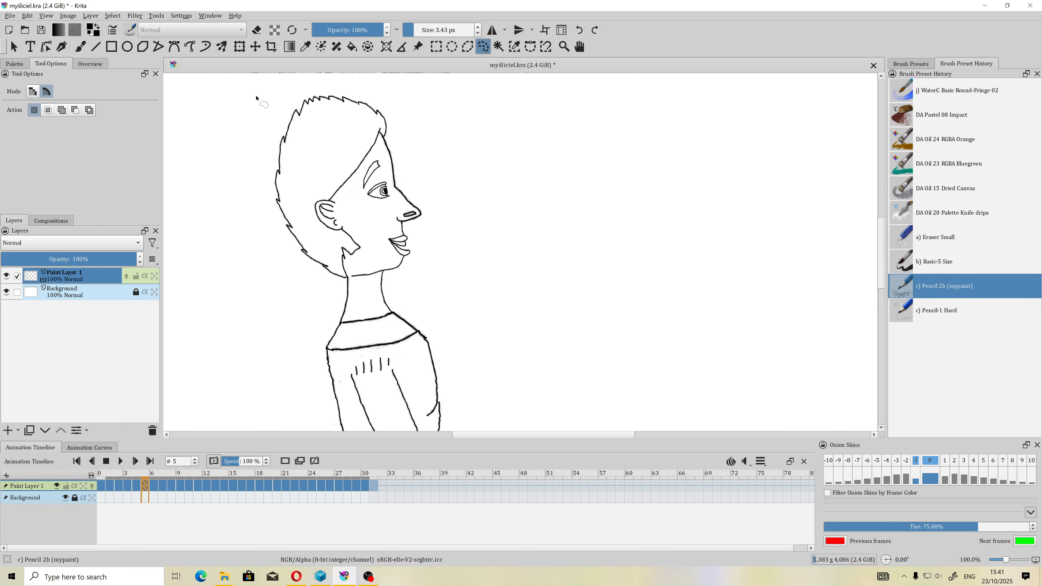
pyautogui.moveTo(256, 98); pyautogui.dragTo(291, 292)
pyautogui.moveTo(435, 257)
pyautogui.mouseDown()
pyautogui.moveTo(430, 145)
pyautogui.moveTo(387, 98)
pyautogui.moveTo(255, 99)
pyautogui.mouseUp()
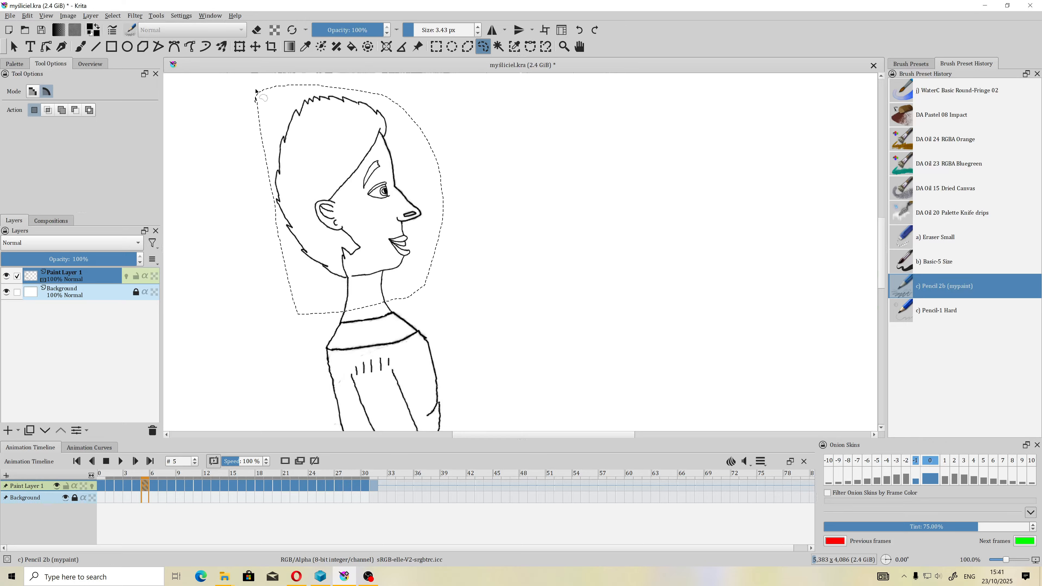
# Tilt the selected head backwards about a pivot behind the neck's base, with the transform preview set to Accurate
pyautogui.click(242, 52)
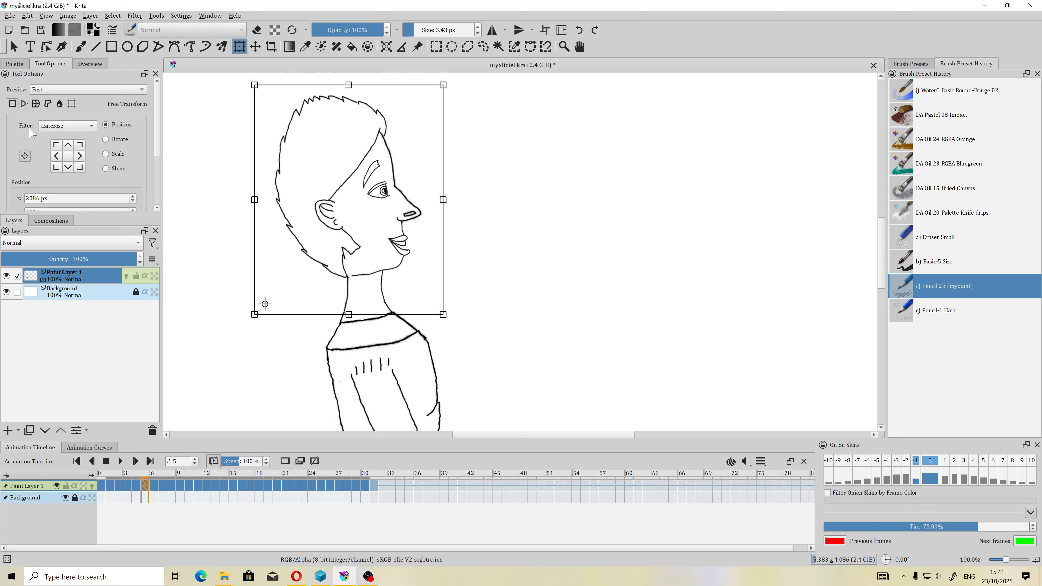
pyautogui.click(41, 89)
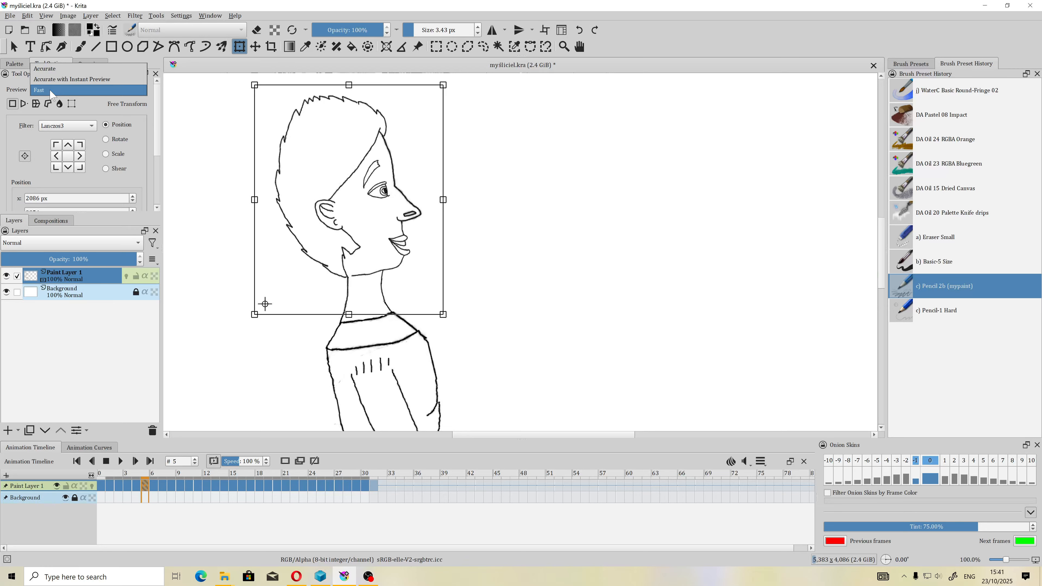
pyautogui.click(62, 79)
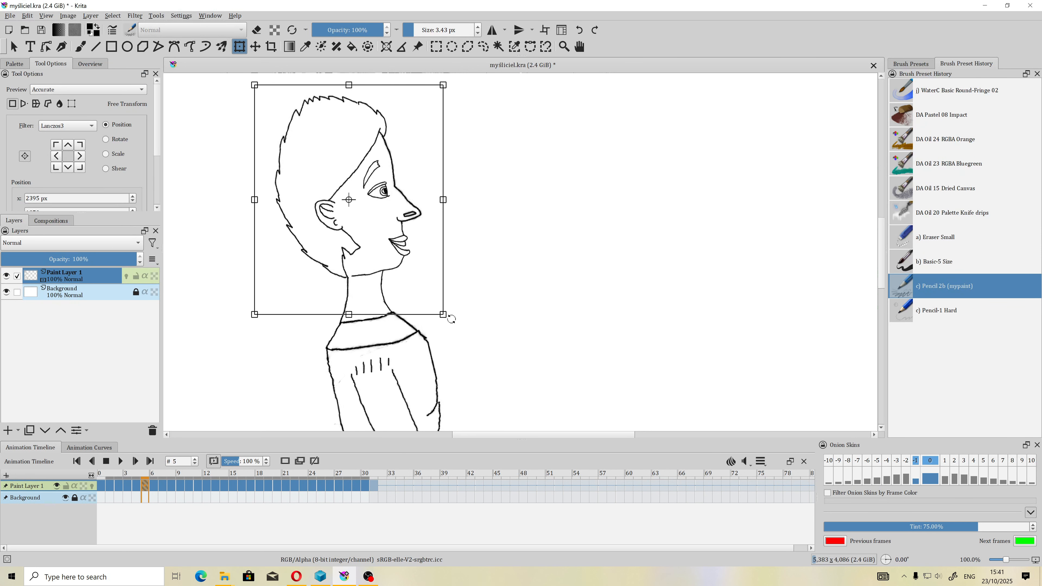
pyautogui.moveTo(451, 319)
pyautogui.mouseDown()
pyautogui.moveTo(460, 282)
pyautogui.moveTo(439, 314)
pyautogui.moveTo(460, 274)
pyautogui.moveTo(437, 303)
pyautogui.mouseUp()
pyautogui.moveTo(349, 201); pyautogui.dragTo(264, 304)
pyautogui.moveTo(455, 315)
pyautogui.mouseDown()
pyautogui.moveTo(458, 284)
pyautogui.moveTo(462, 307)
pyautogui.moveTo(465, 292)
pyautogui.mouseUp()
# Set the transform preview to Fast, fine-tune the head's tilt and move the pivot to the back of the neck's base
pyautogui.click(49, 90)
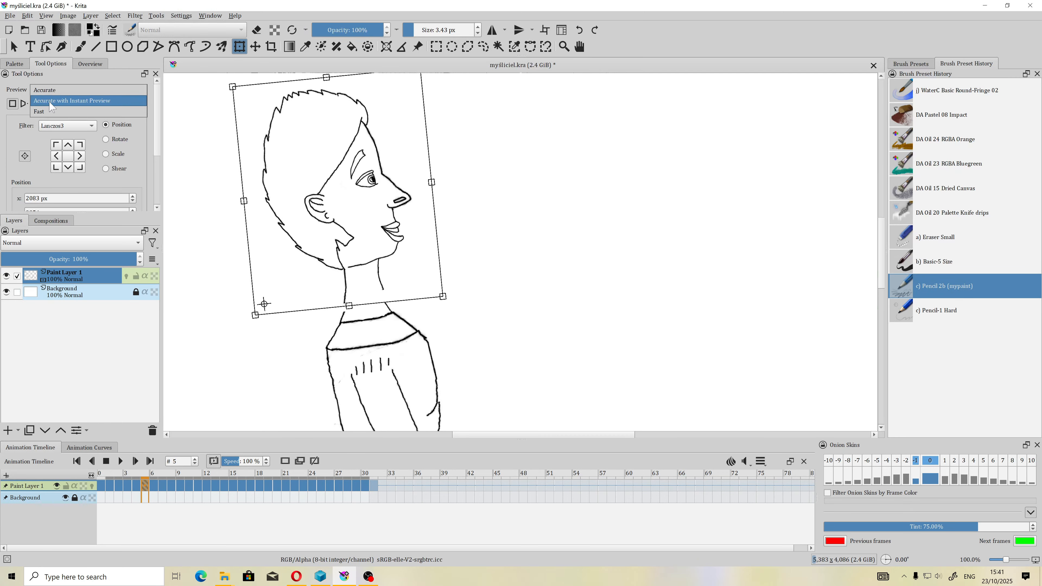
pyautogui.click(57, 111)
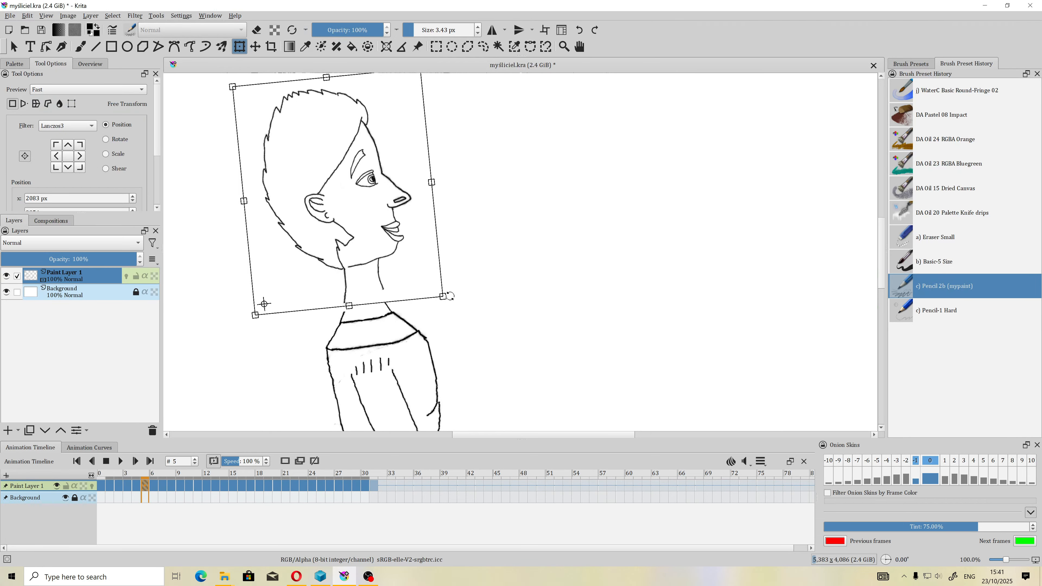
pyautogui.moveTo(457, 292)
pyautogui.mouseDown()
pyautogui.moveTo(460, 314)
pyautogui.moveTo(481, 297)
pyautogui.mouseUp()
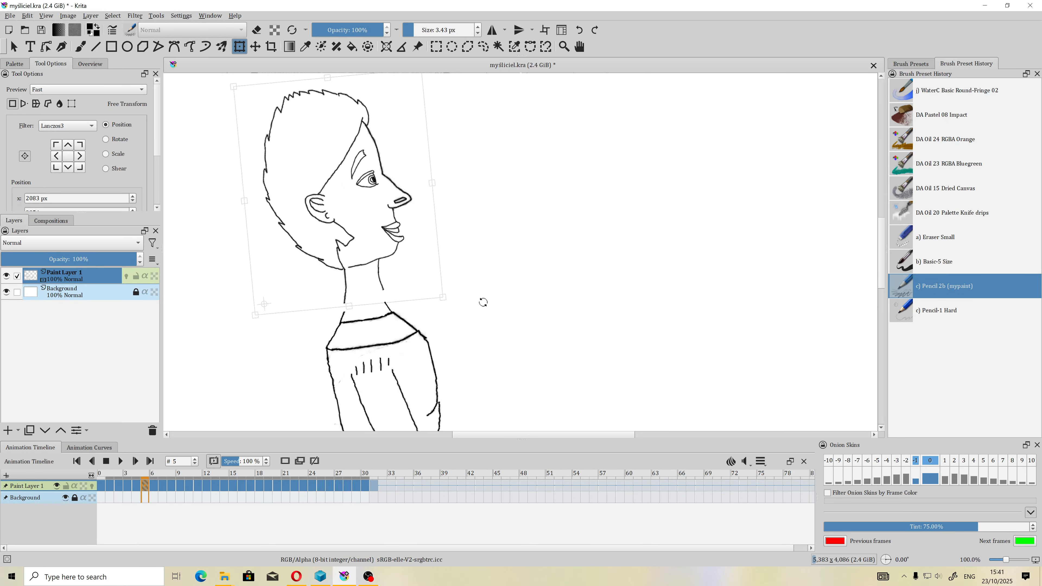
pyautogui.scroll(3, 341, 307)
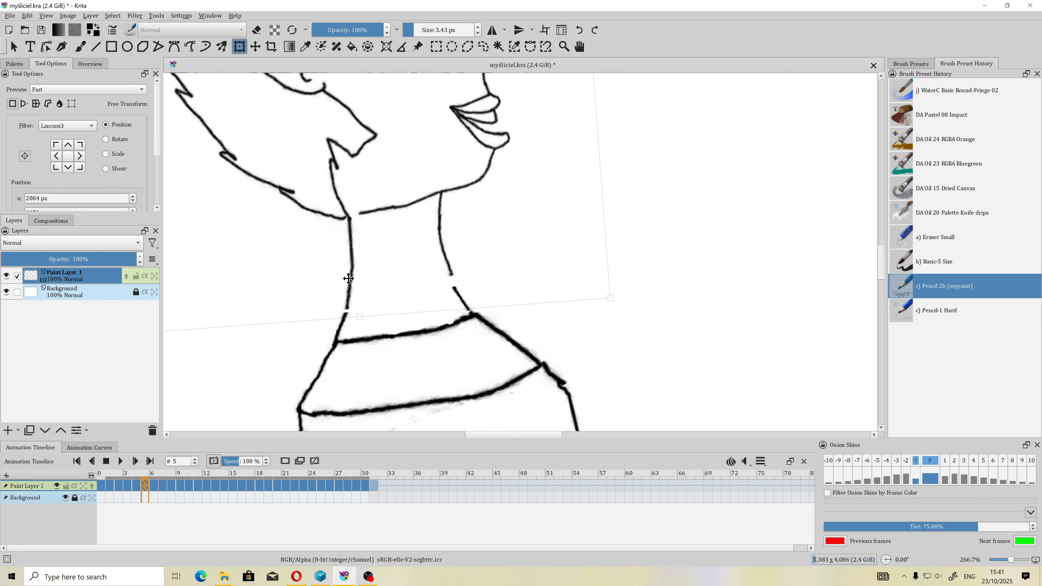
pyautogui.scroll(-2, 348, 279)
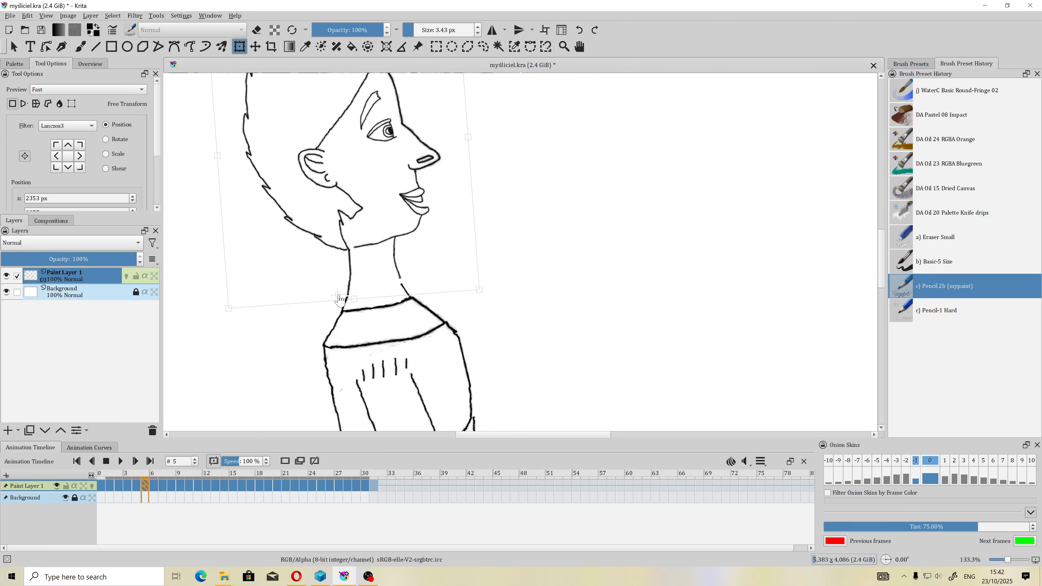
# Rotate the head on frame 5 farther backwards about the neck, adjust its fit to the collar and apply the transform
pyautogui.moveTo(510, 296)
pyautogui.mouseDown()
pyautogui.moveTo(493, 270)
pyautogui.moveTo(495, 297)
pyautogui.moveTo(495, 247)
pyautogui.moveTo(498, 277)
pyautogui.mouseUp()
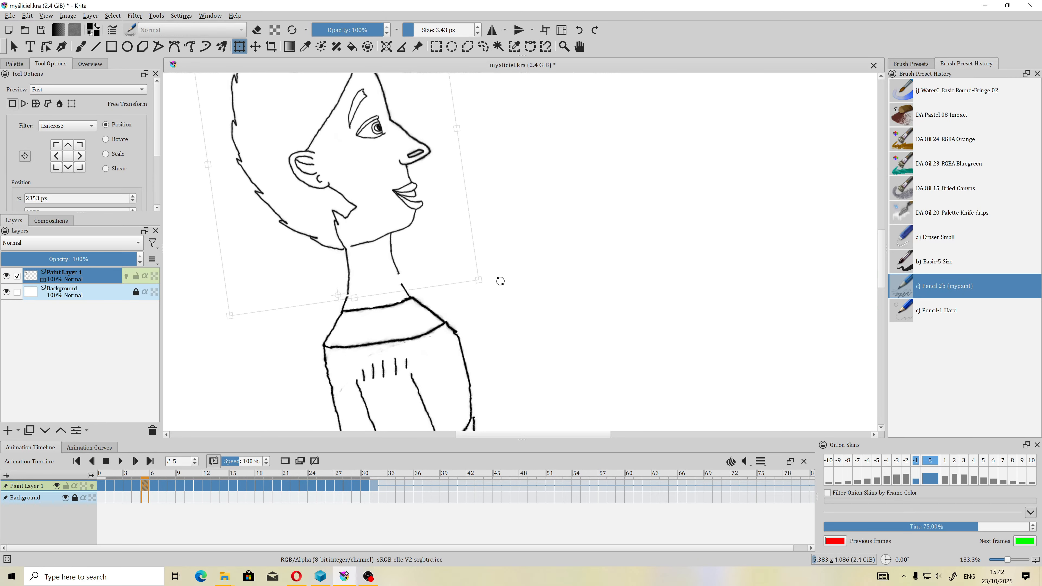
pyautogui.moveTo(339, 296); pyautogui.dragTo(337, 297)
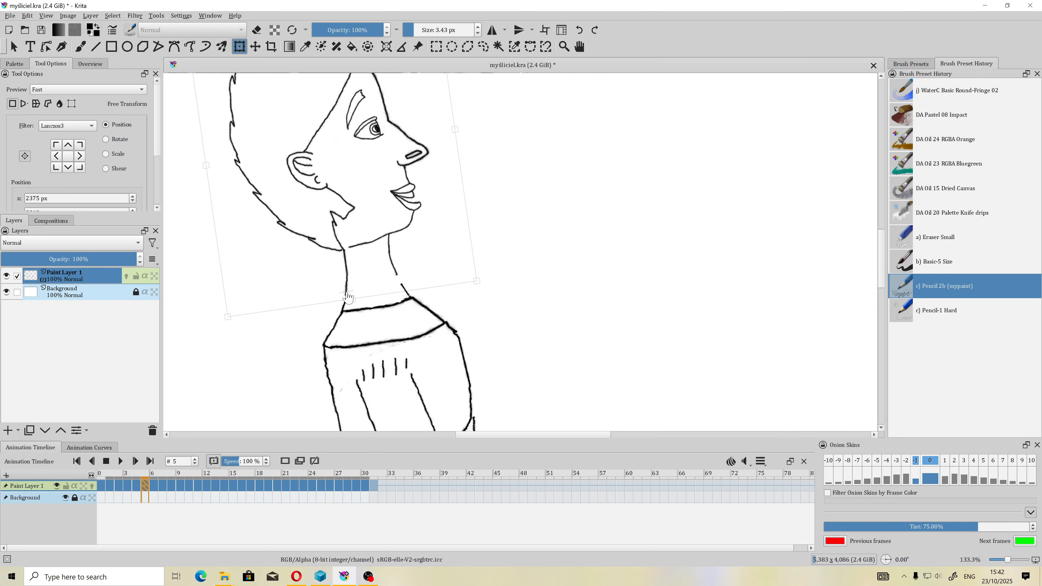
pyautogui.moveTo(487, 290)
pyautogui.mouseDown()
pyautogui.moveTo(488, 256)
pyautogui.moveTo(493, 288)
pyautogui.mouseUp()
pyautogui.scroll(-3, 358, 212)
pyautogui.scroll(1, 363, 216)
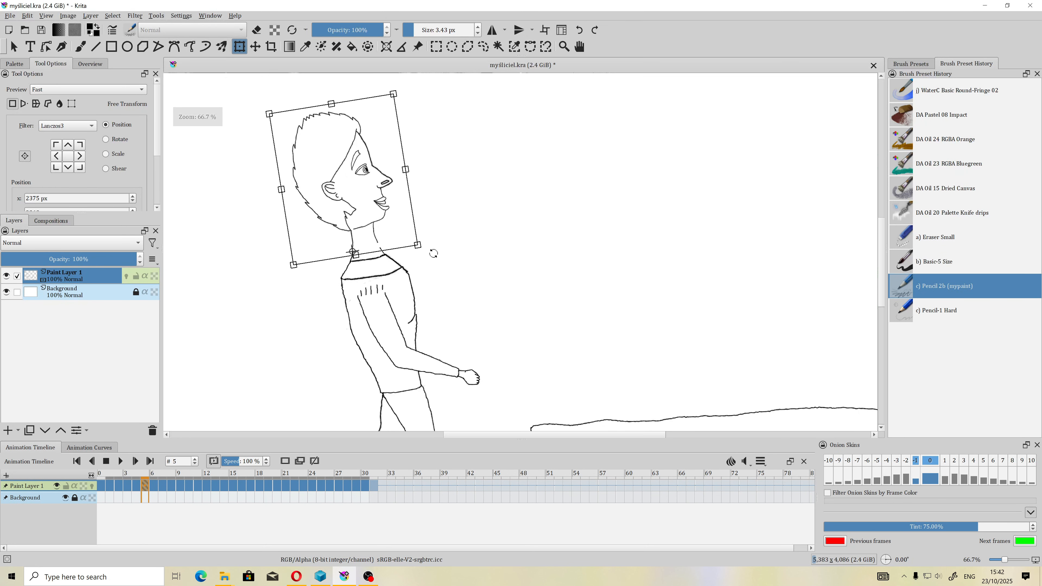
pyautogui.moveTo(434, 254); pyautogui.dragTo(432, 244)
pyautogui.press('Return')
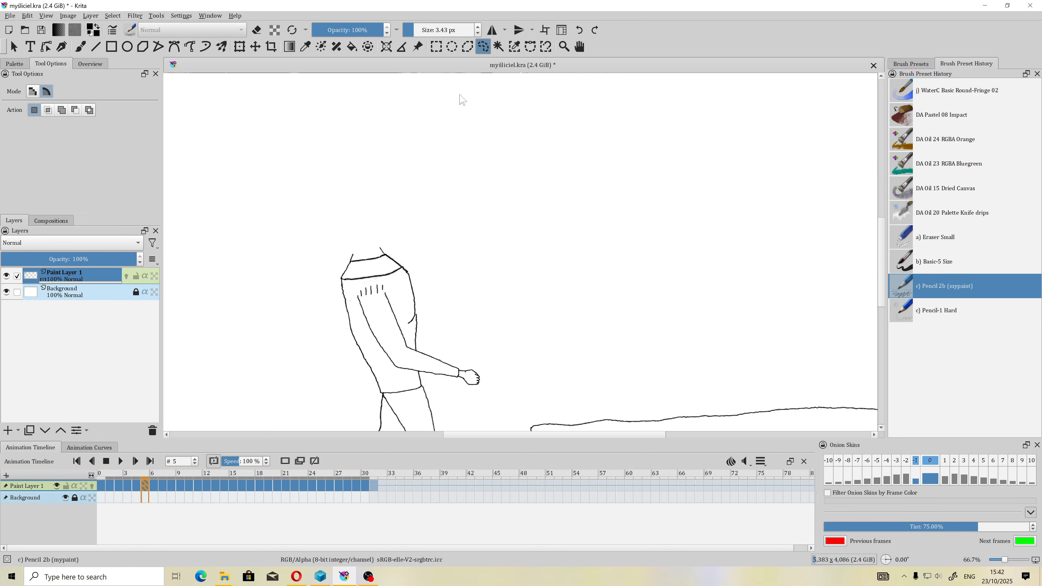
# Deselect the head on frame 5 and erase the loose ends of the front and back neck lines with a) Eraser Small
pyautogui.rightClick(436, 139)
pyautogui.click(474, 163)
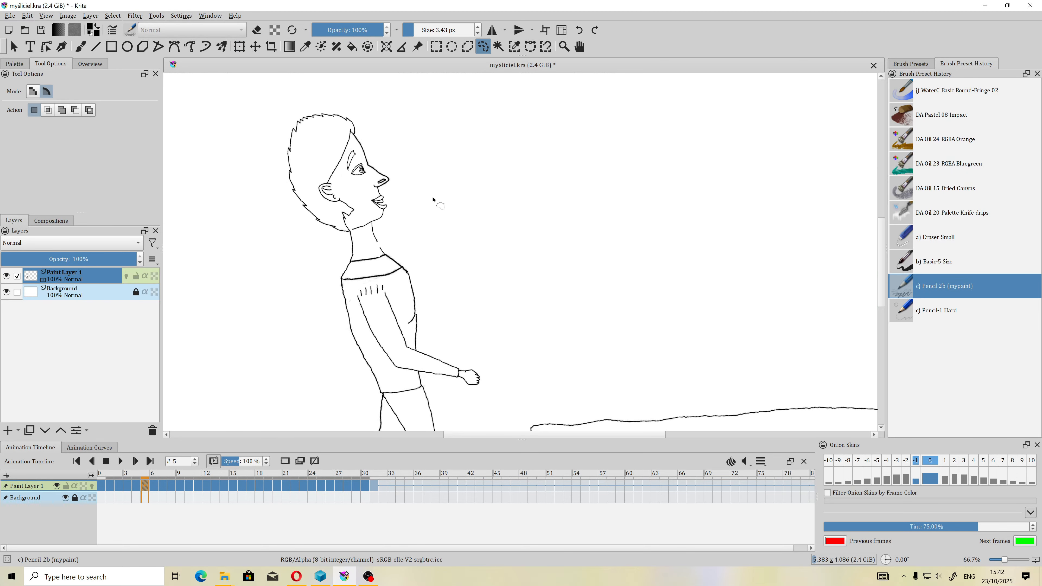
pyautogui.scroll(4, 384, 250)
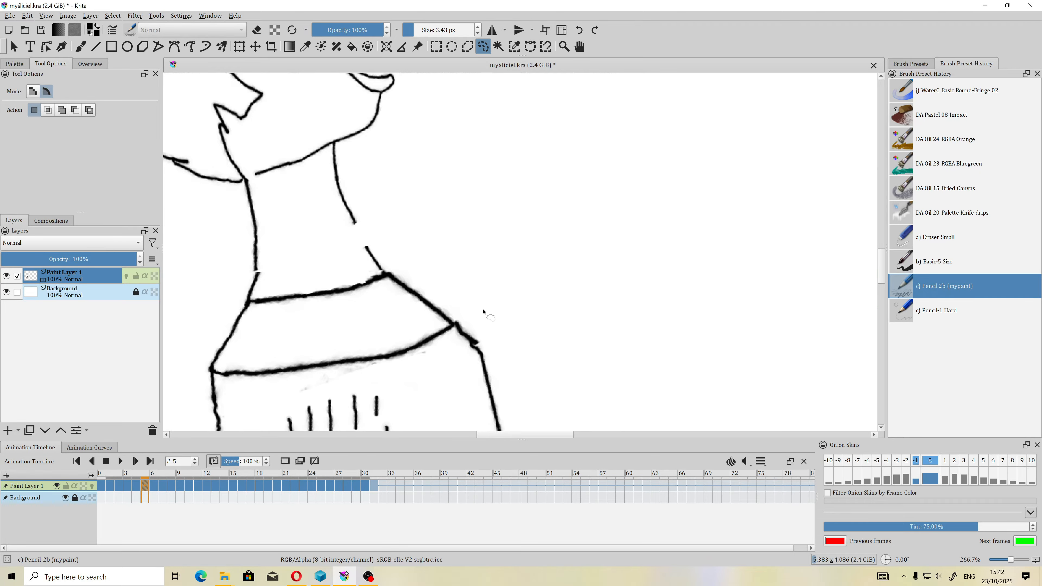
pyautogui.moveTo(309, 273); pyautogui.dragTo(504, 266)
pyautogui.scroll(1, 482, 265)
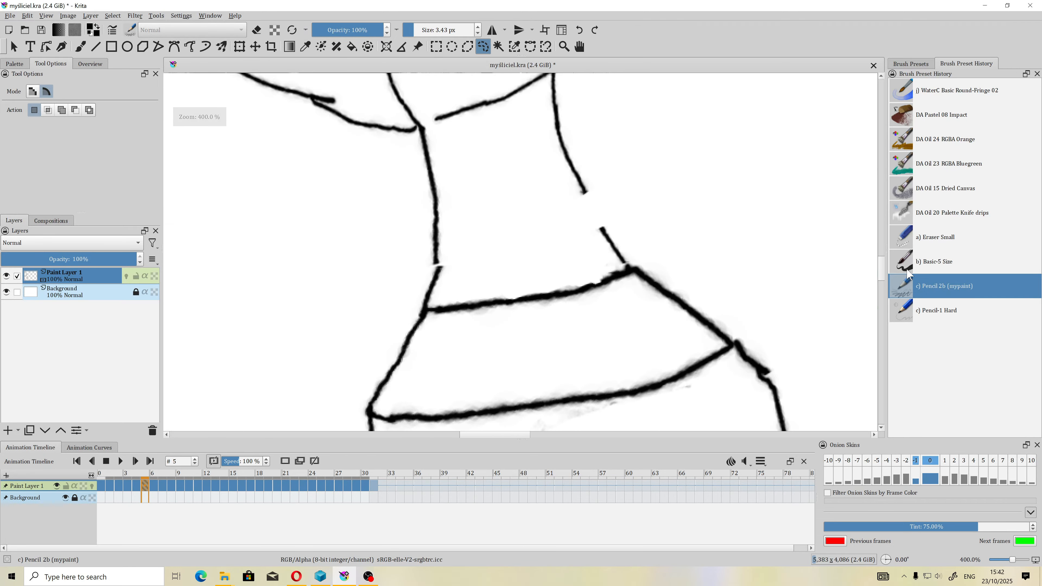
pyautogui.click(904, 242)
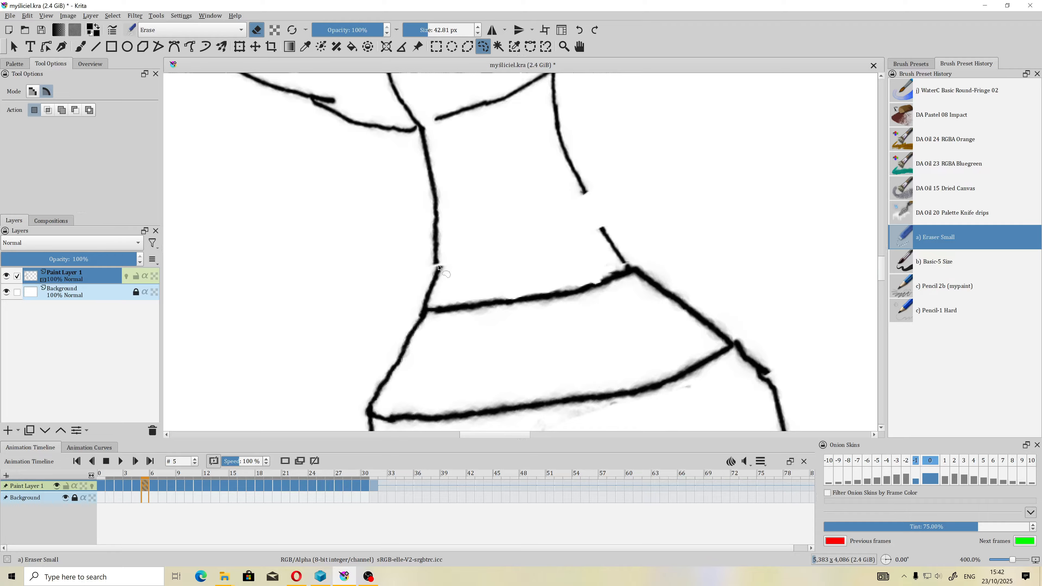
pyautogui.press('b')
pyautogui.moveTo(434, 256); pyautogui.dragTo(435, 219)
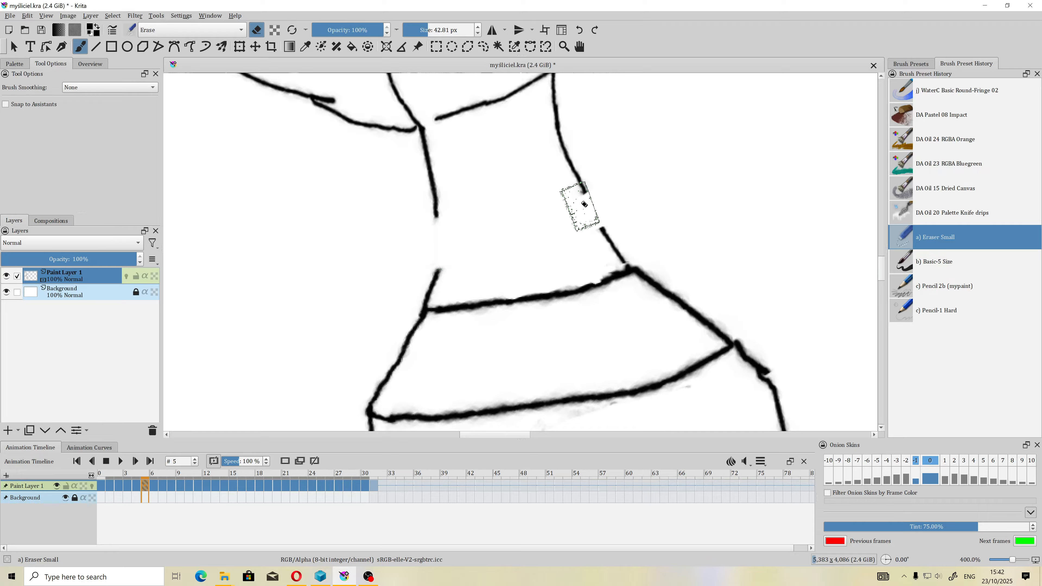
pyautogui.moveTo(584, 204); pyautogui.dragTo(579, 178)
# Bridge the gaps in the back and front neck lines down to the collar with c) Pencil 2b (mypaint)
pyautogui.click(943, 285)
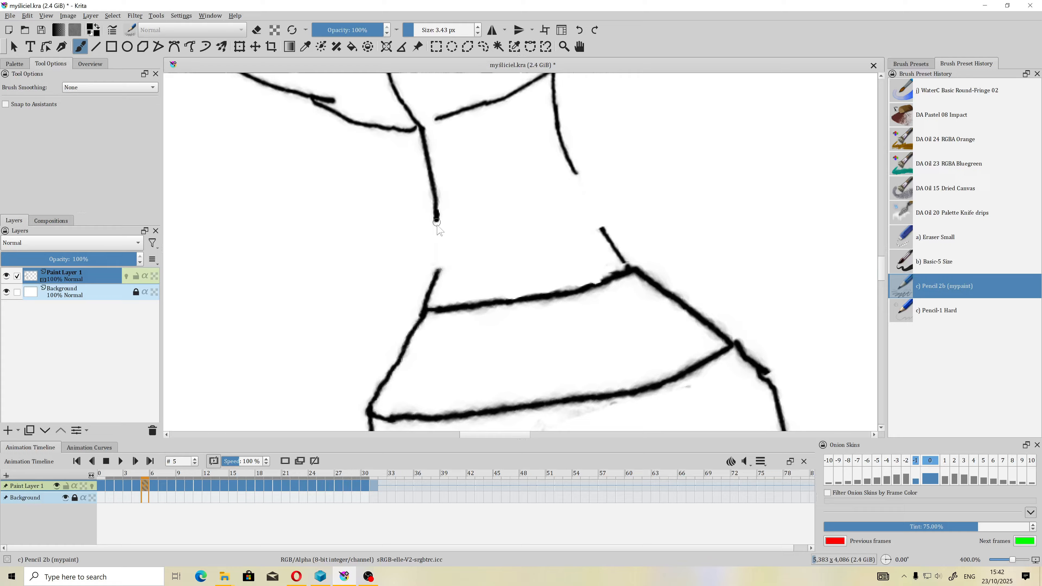
pyautogui.moveTo(436, 222); pyautogui.dragTo(439, 257)
pyautogui.moveTo(609, 242); pyautogui.dragTo(570, 165)
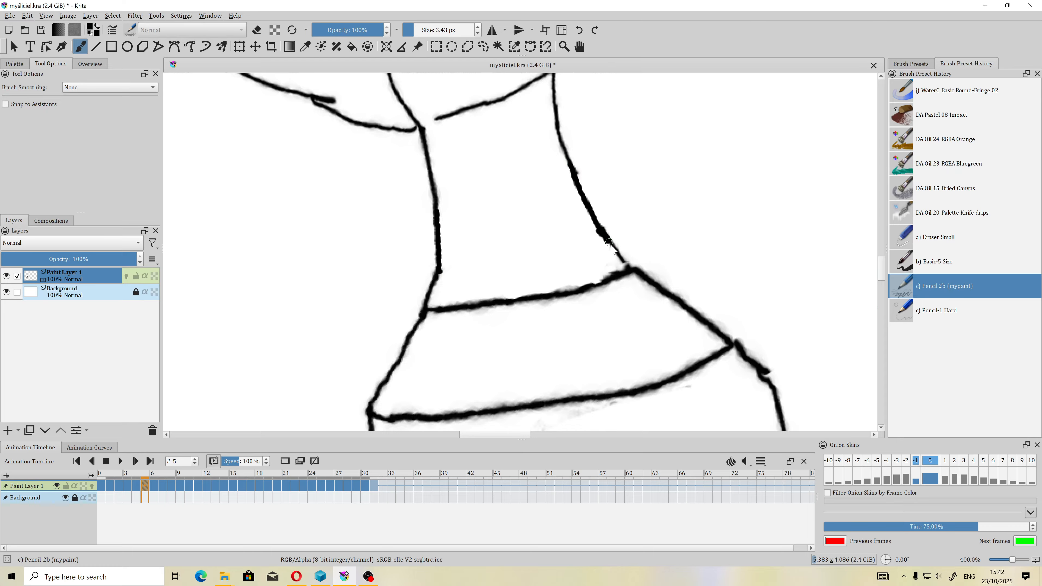
# Erase the uneven middle of the front neck line and the kink at the base of the back neck line with a) Eraser Small
pyautogui.scroll(-5, 628, 263)
pyautogui.moveTo(628, 265); pyautogui.dragTo(529, 228)
pyautogui.scroll(5, 529, 228)
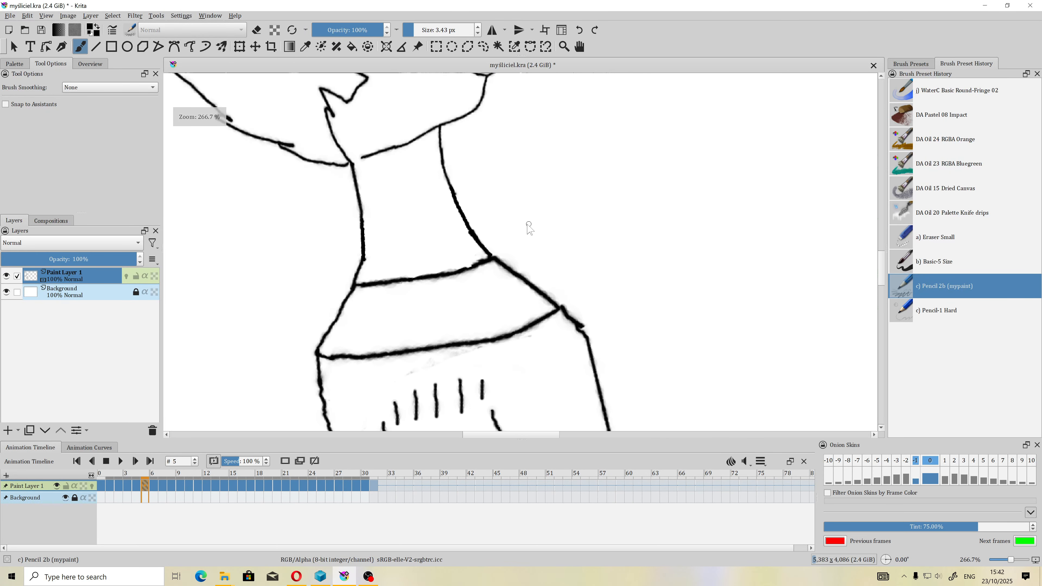
pyautogui.click(939, 237)
pyautogui.moveTo(400, 170)
pyautogui.mouseDown()
pyautogui.moveTo(441, 224)
pyautogui.moveTo(428, 196)
pyautogui.mouseUp()
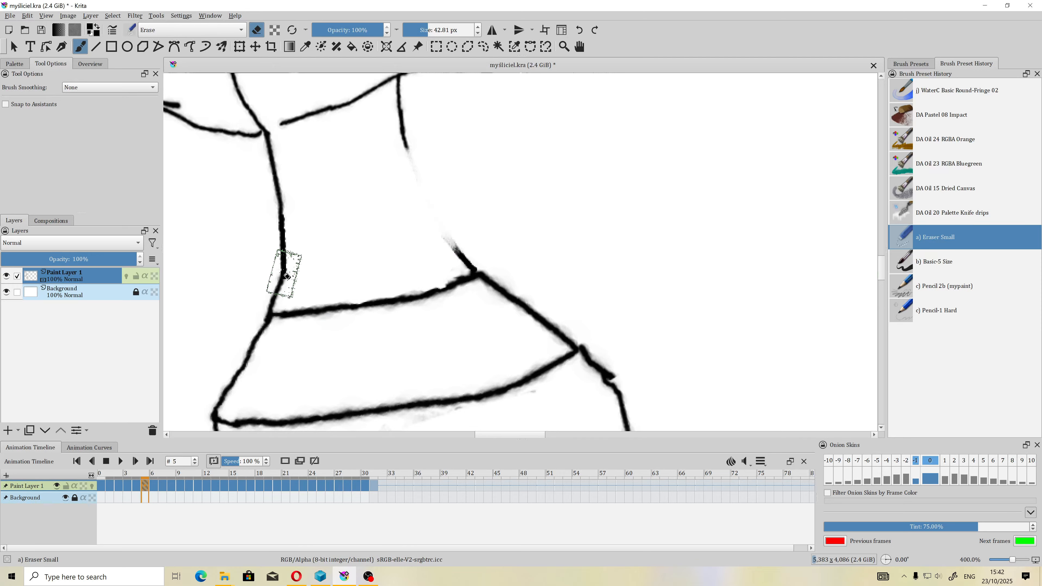
pyautogui.click(284, 272)
# Redraw the erased parts of the front and back neck lines as smooth strokes with c) Pencil 2b (mypaint)
pyautogui.click(911, 287)
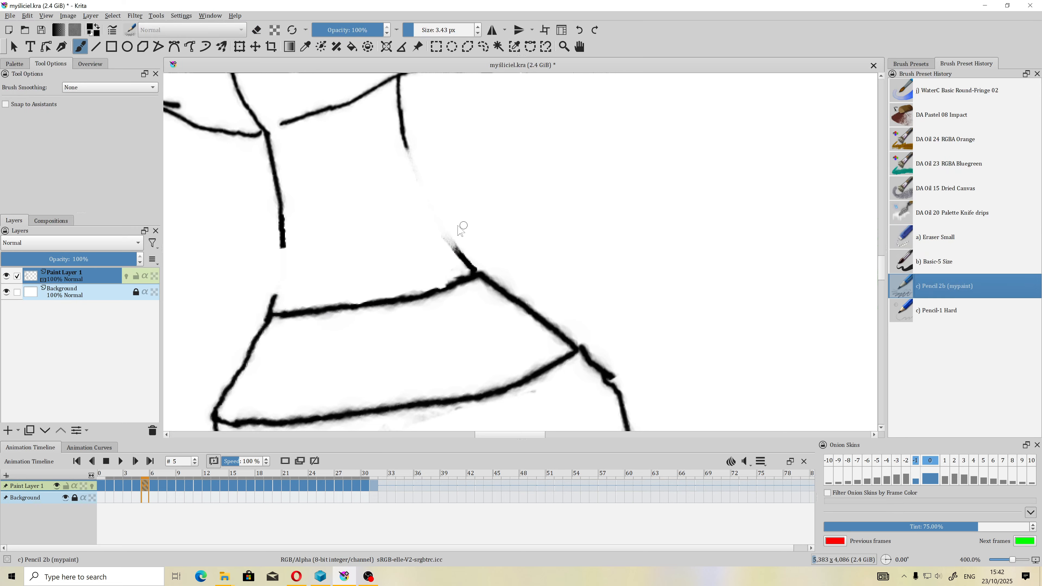
pyautogui.moveTo(408, 148); pyautogui.dragTo(451, 245)
pyautogui.moveTo(282, 247); pyautogui.dragTo(277, 291)
pyautogui.scroll(-6, 319, 289)
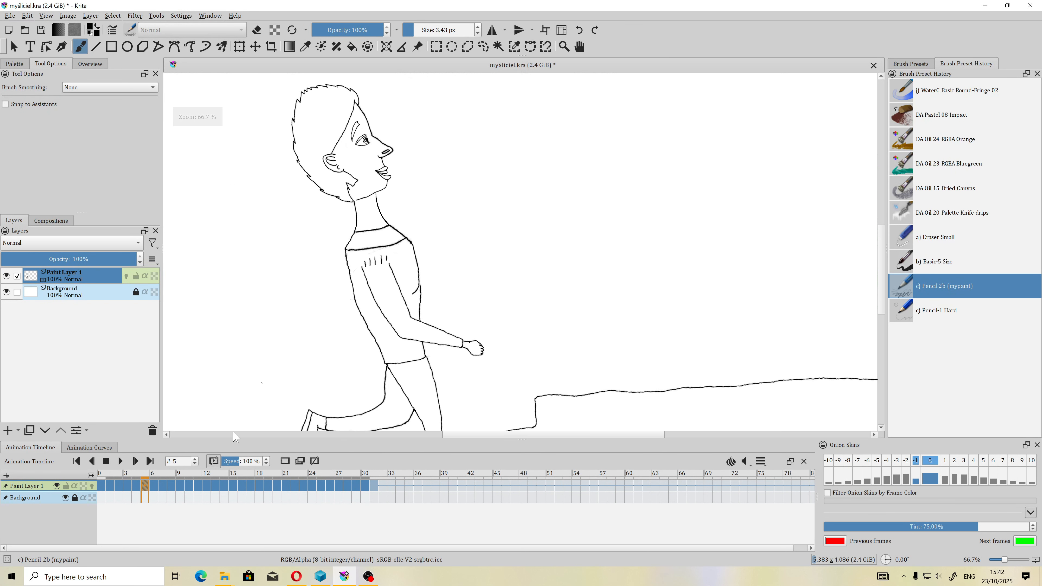
# Compare frame 5 with frame 4, return to frame 0 and save the document
pyautogui.click(137, 486)
pyautogui.click(146, 486)
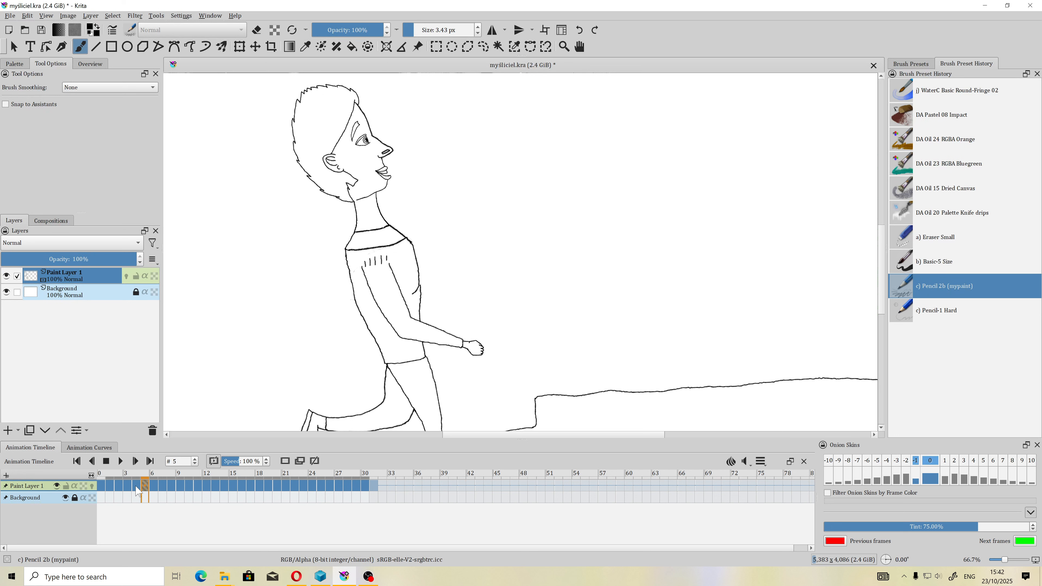
pyautogui.scroll(-2, 365, 265)
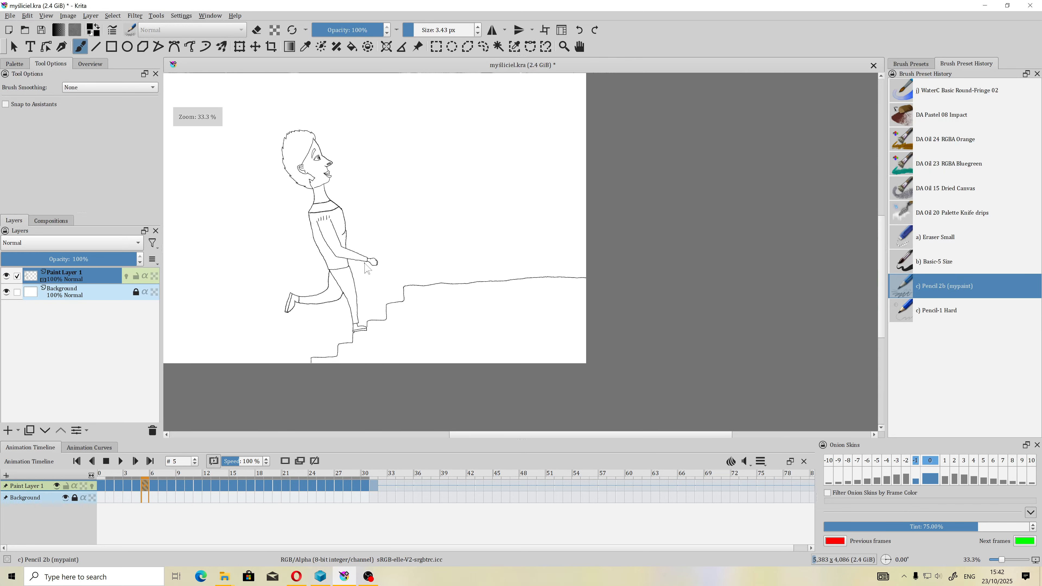
pyautogui.scroll(2, 366, 267)
pyautogui.click(103, 485)
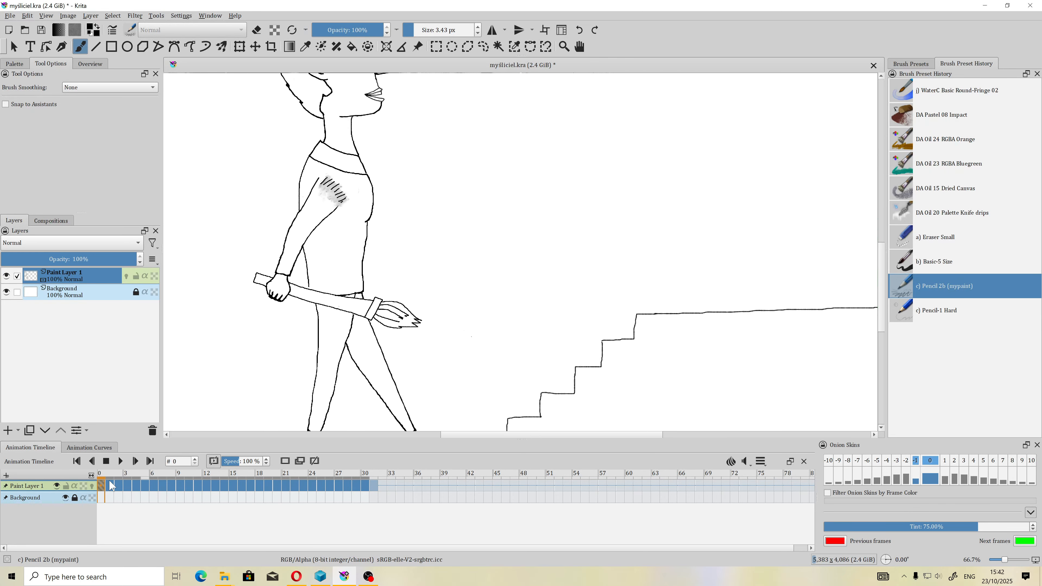
pyautogui.scroll(-2, 304, 283)
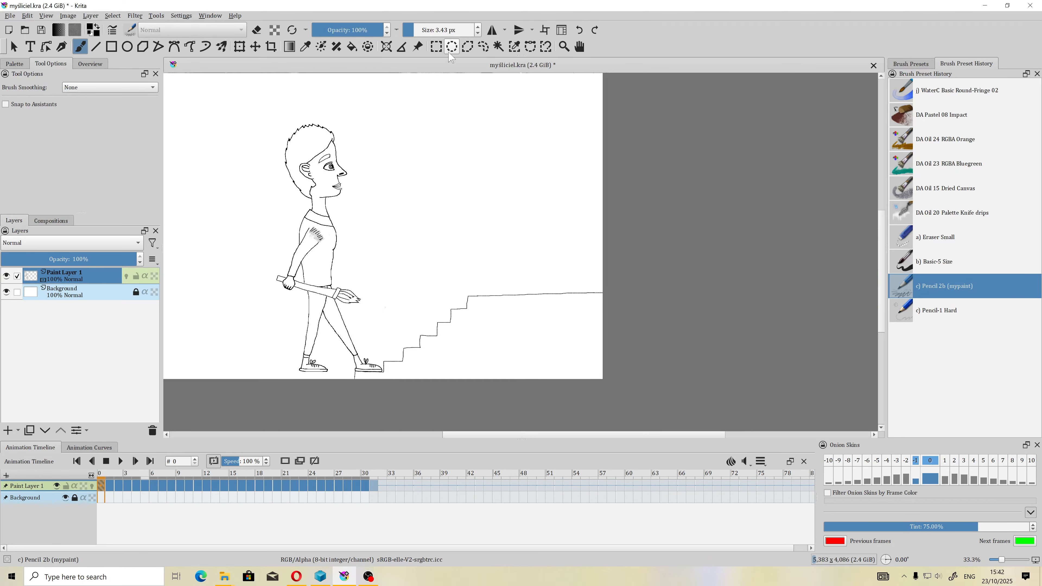
pyautogui.click(42, 32)
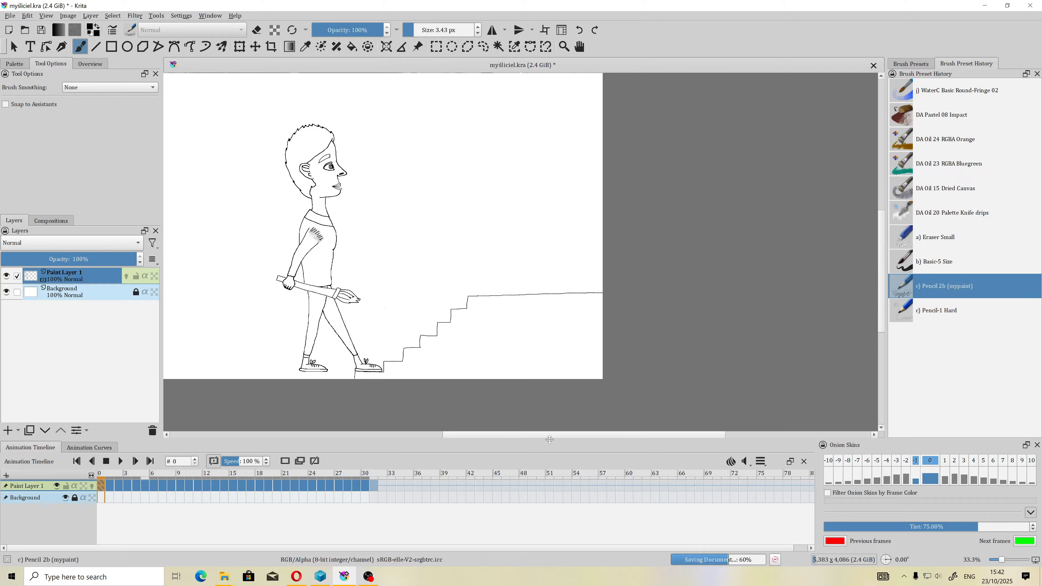
pyautogui.click(370, 577)
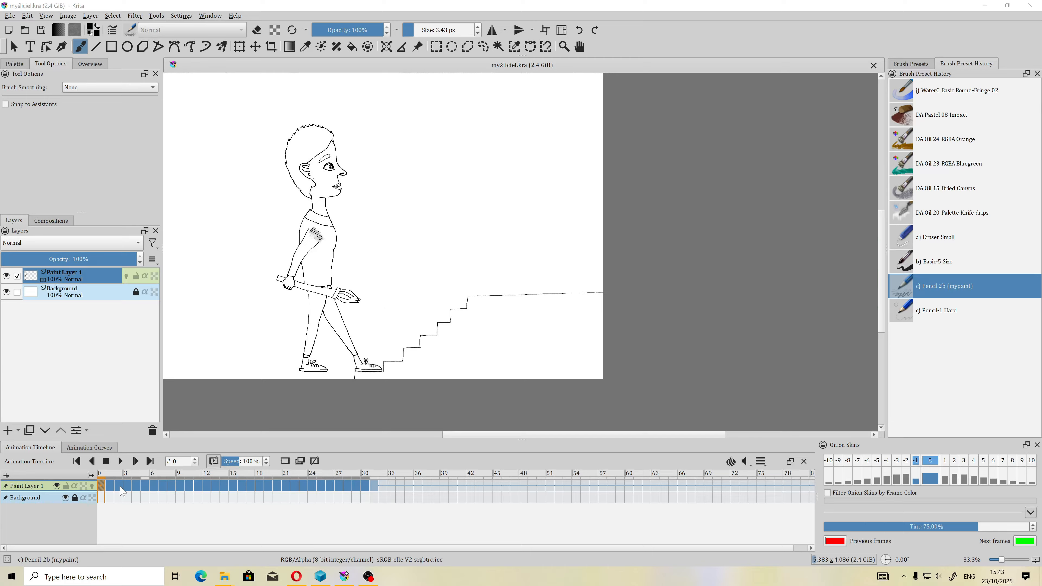
pyautogui.scroll(1, 342, 307)
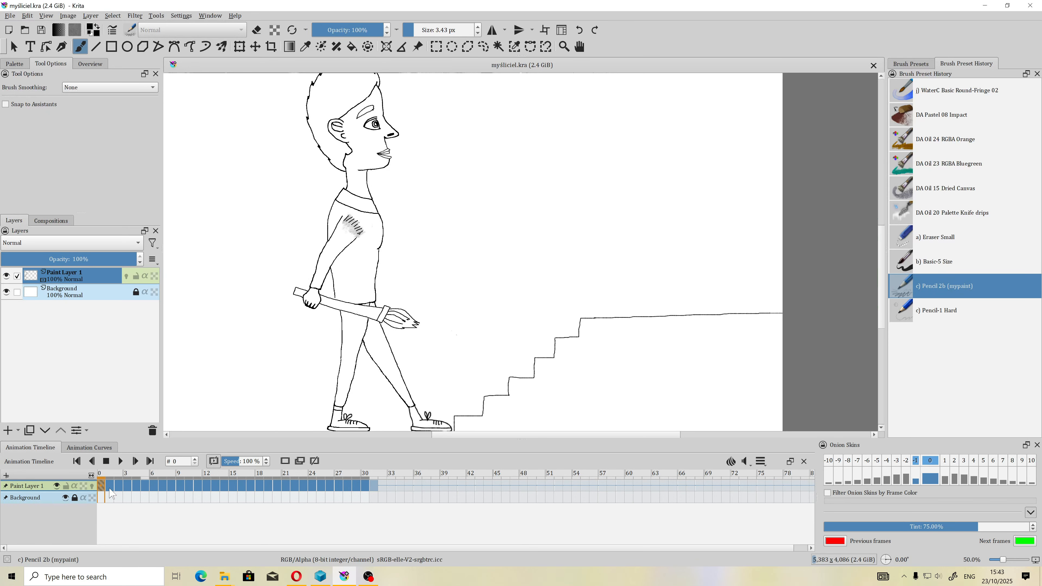
# Examine the Animation Cache options in Krita's Performance settings, including the cached frame size limit, and close the settings
pyautogui.click(210, 15)
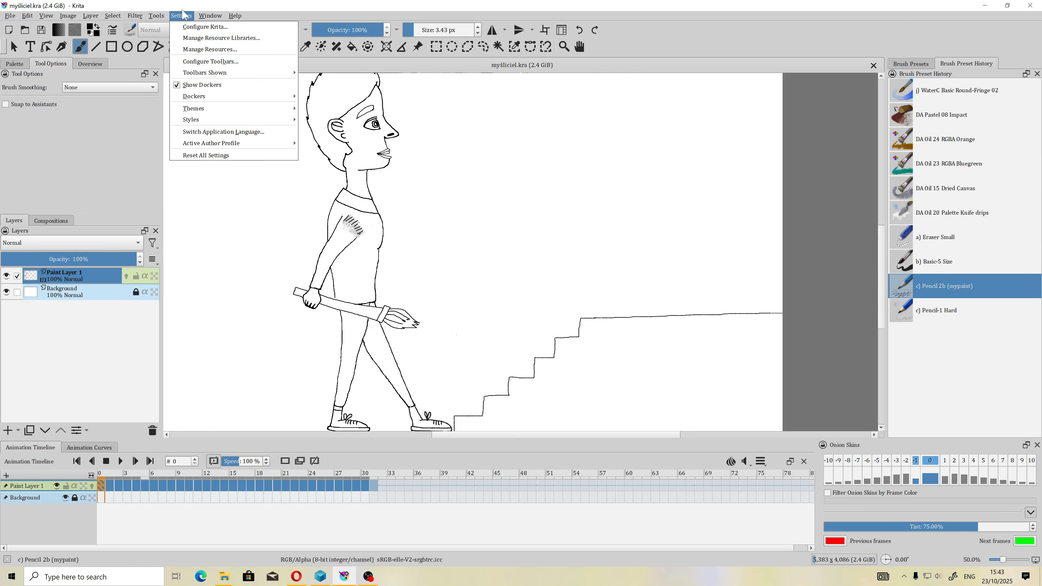
pyautogui.click(189, 28)
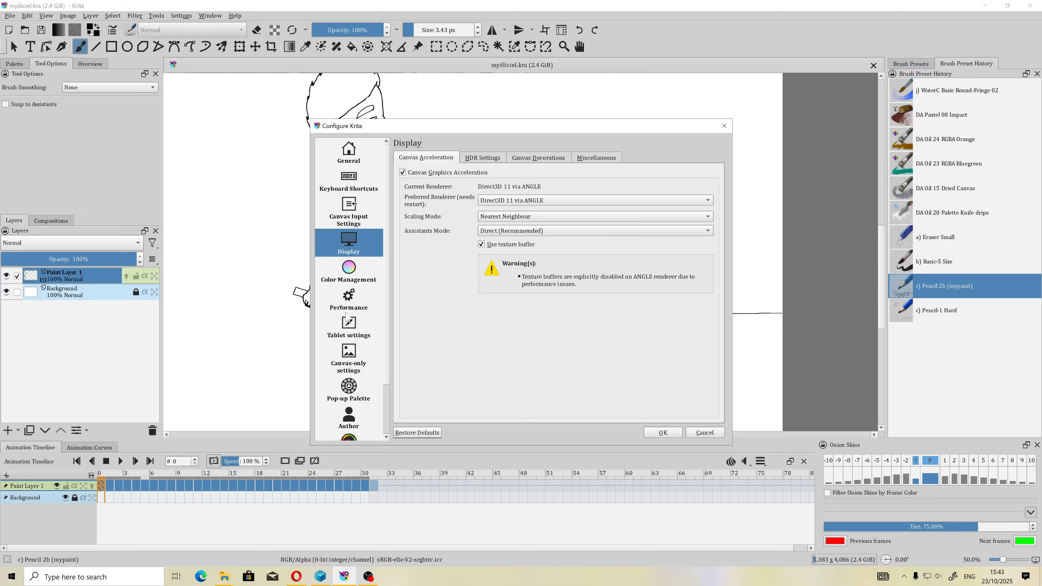
pyautogui.click(347, 303)
pyautogui.click(491, 168)
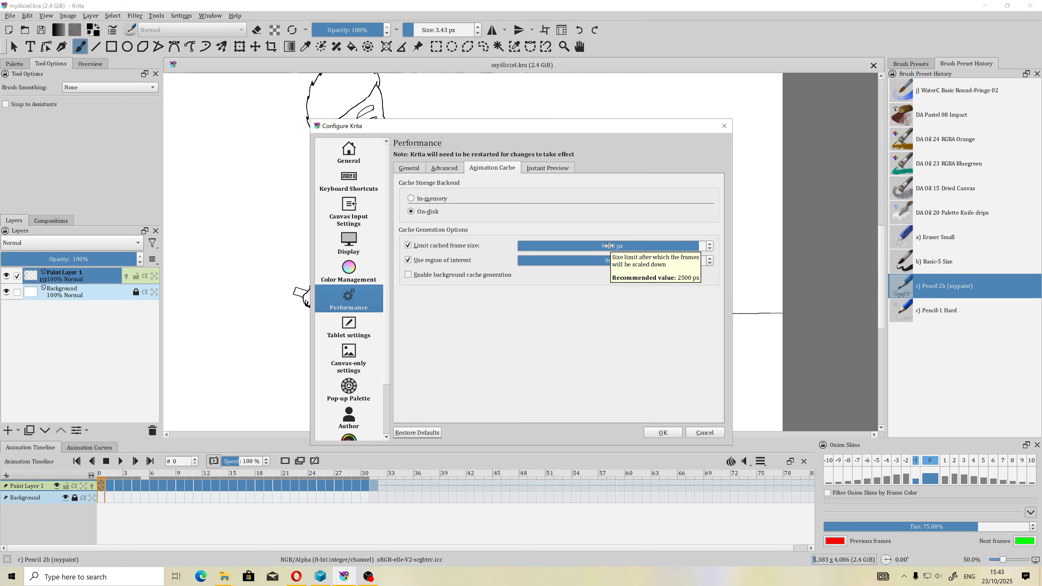
pyautogui.click(723, 125)
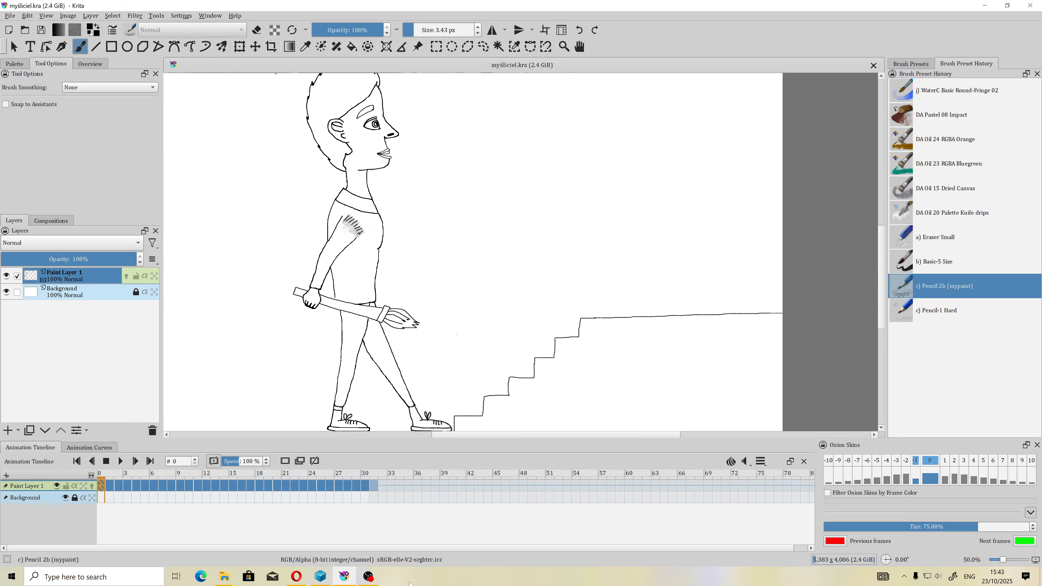
pyautogui.click(372, 577)
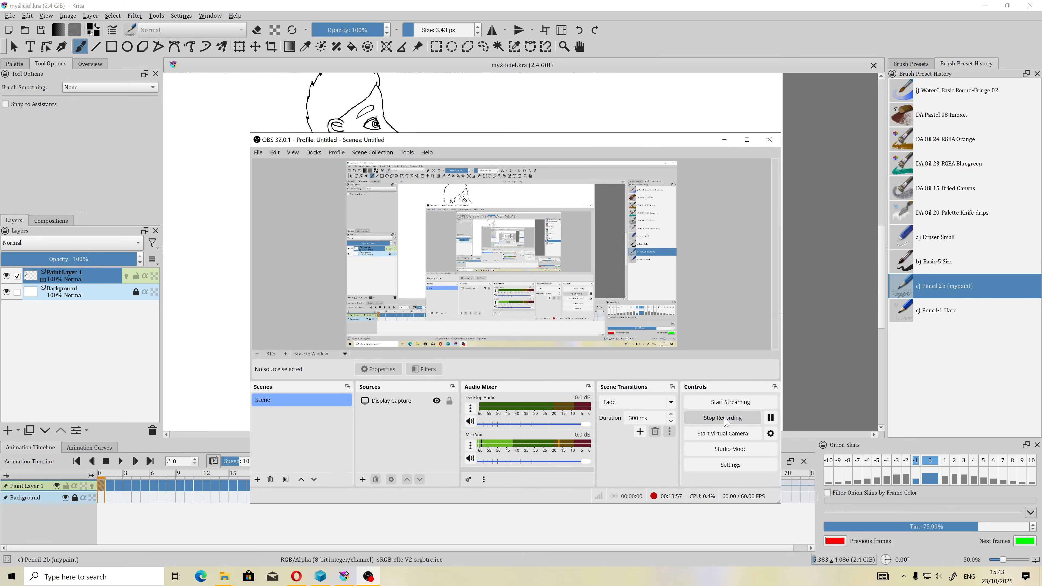